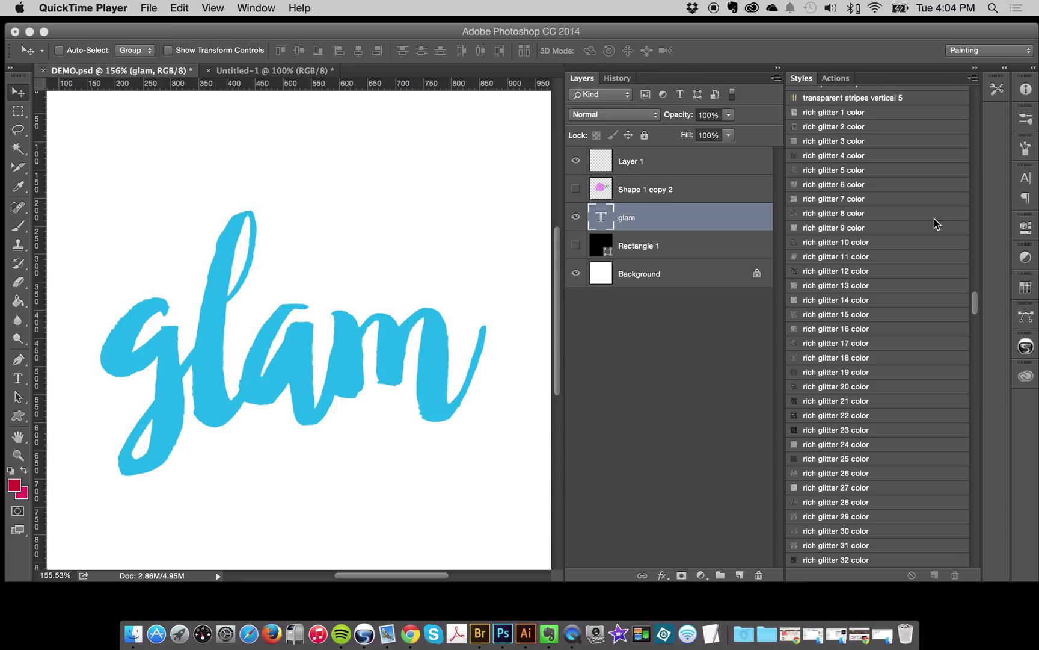
Try a rich glitter color style on the glam text layer and undo it.
left_click(874, 108)
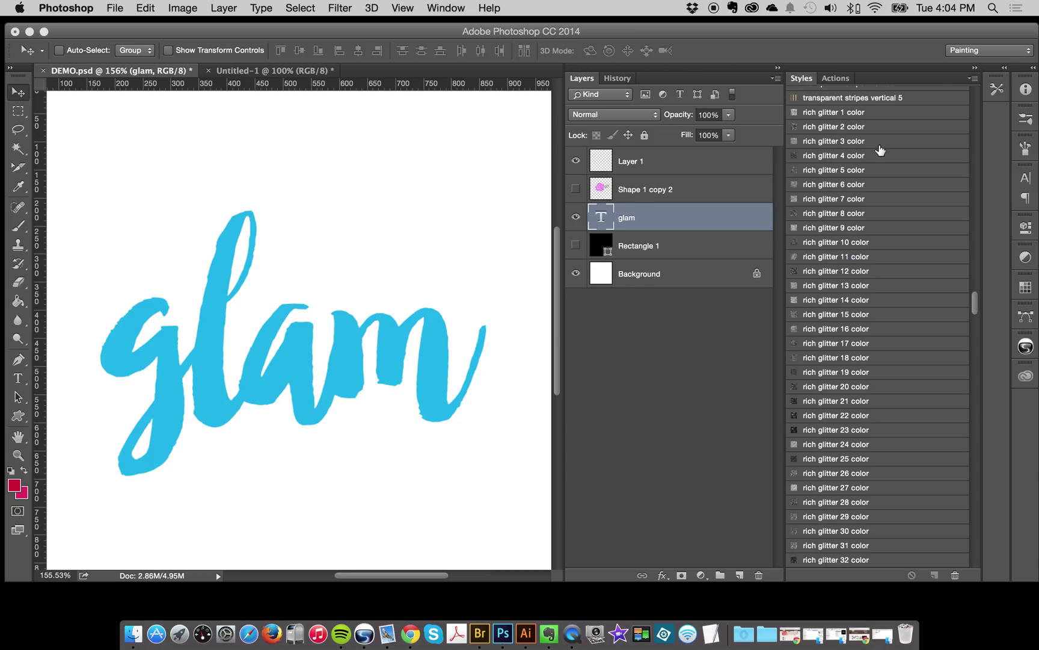
left_click(875, 145)
key("super+z")
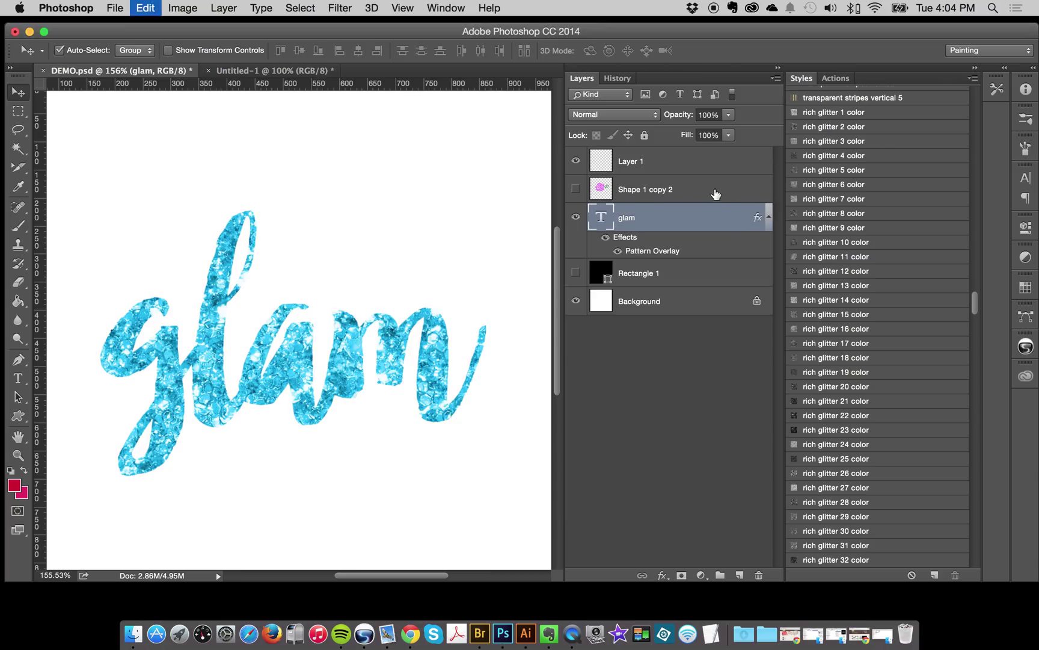
Try several rich glitter gold styles on the glam text, including rich glitter 1, 9, 19 and 28 gold.
scroll(878, 364, "down", 20)
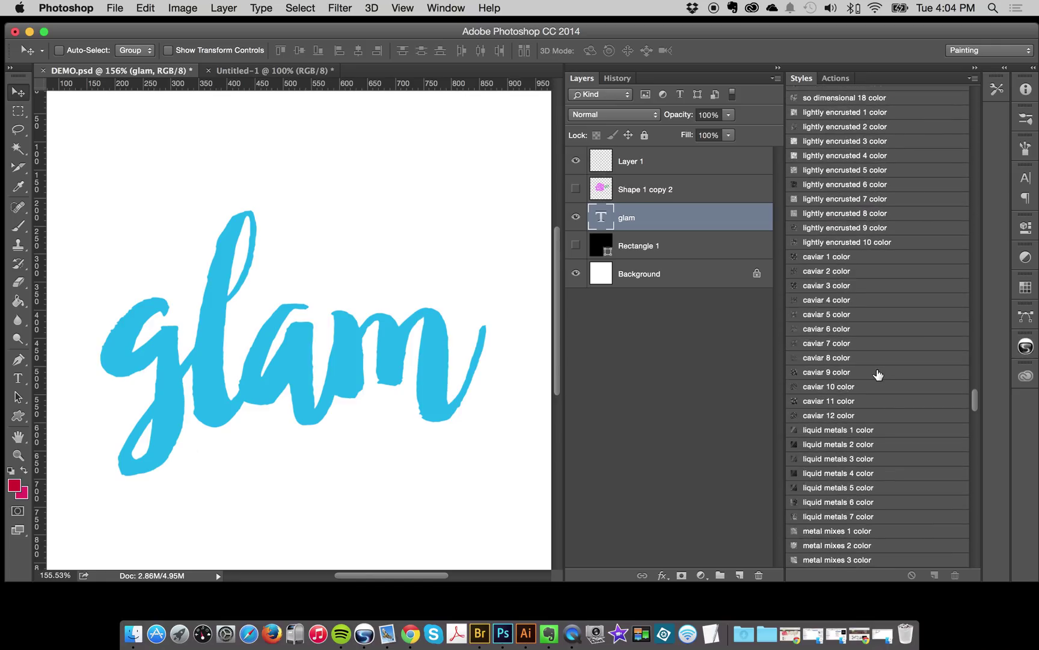
scroll(878, 374, "down", 20)
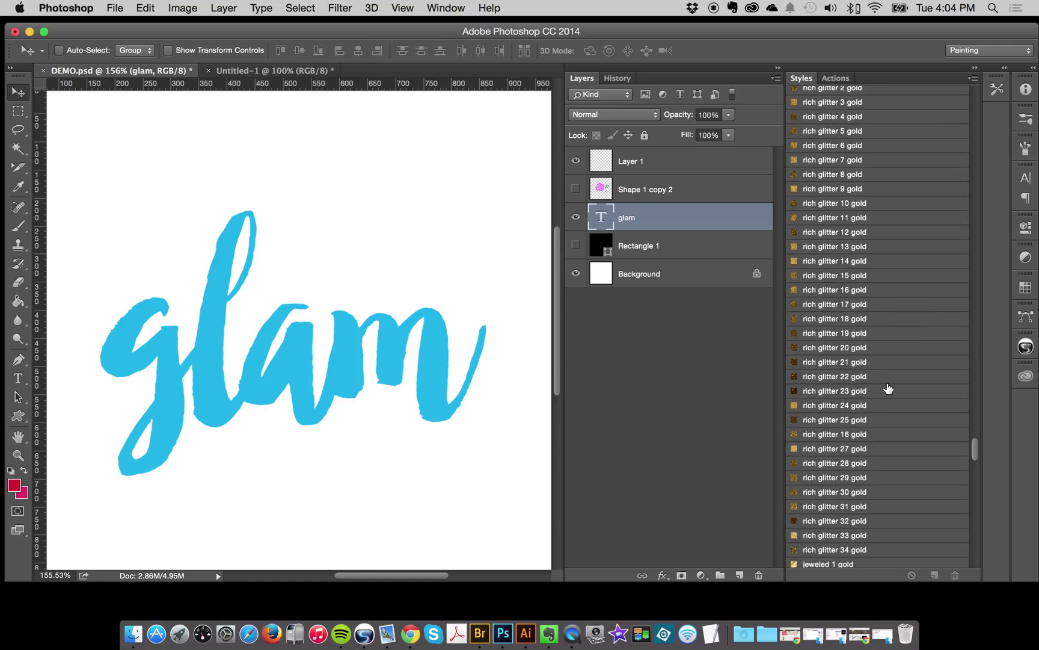
scroll(889, 389, "up", 3)
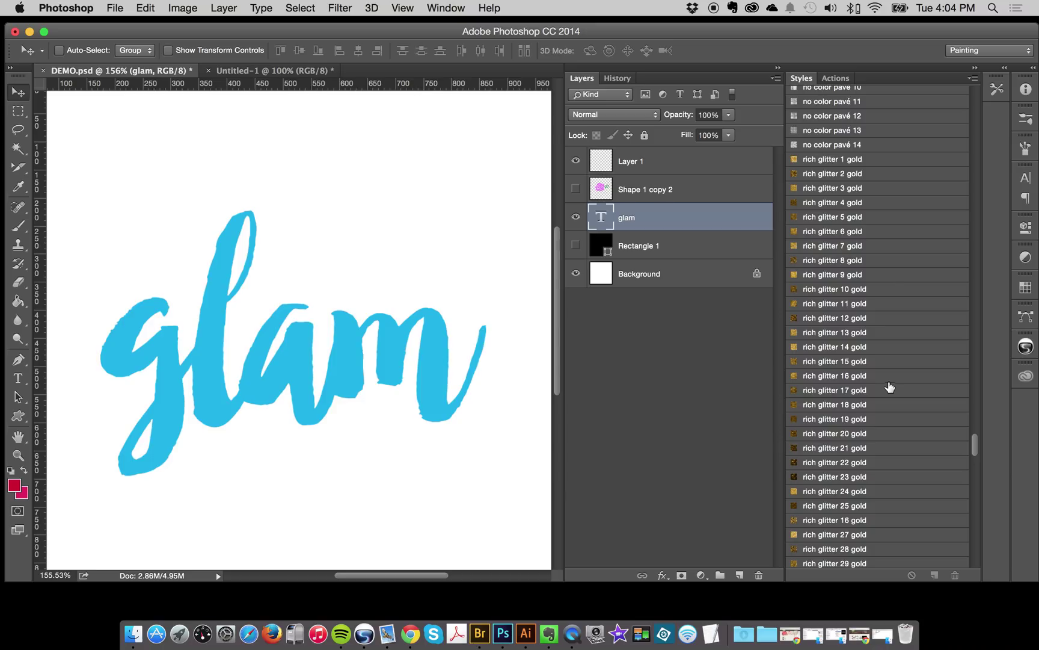
left_click(828, 162)
left_click(830, 278)
scroll(838, 310, "down", 5)
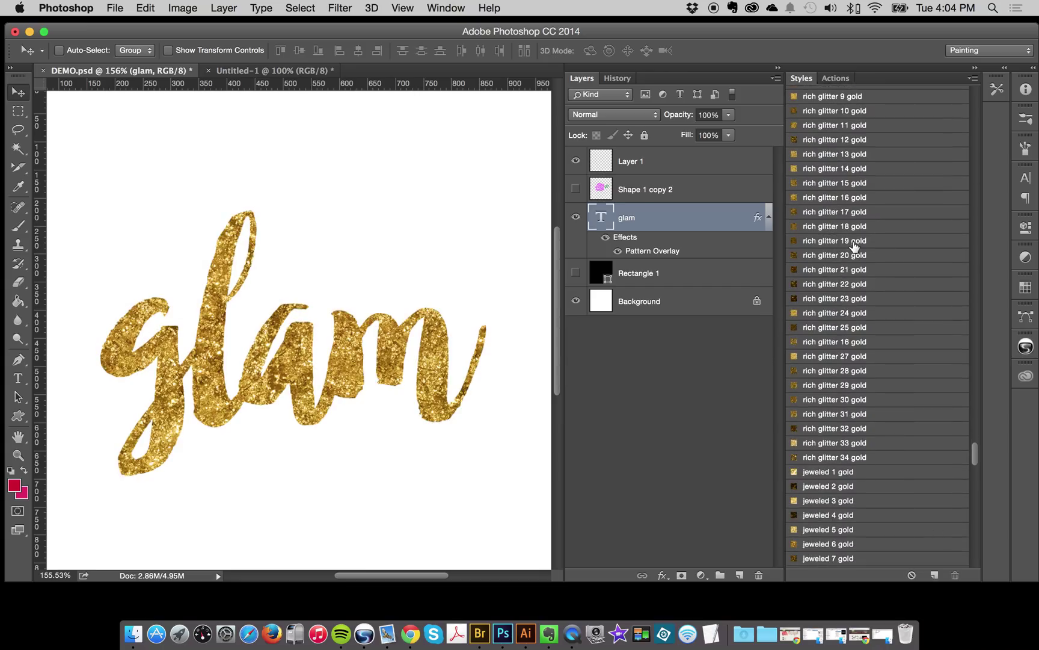
left_click(850, 242)
left_click(835, 375)
Preview jeweled and pavé gold styles on the glam text, including jeweled 6 gold and pavé 5 gold.
scroll(845, 385, "down", 5)
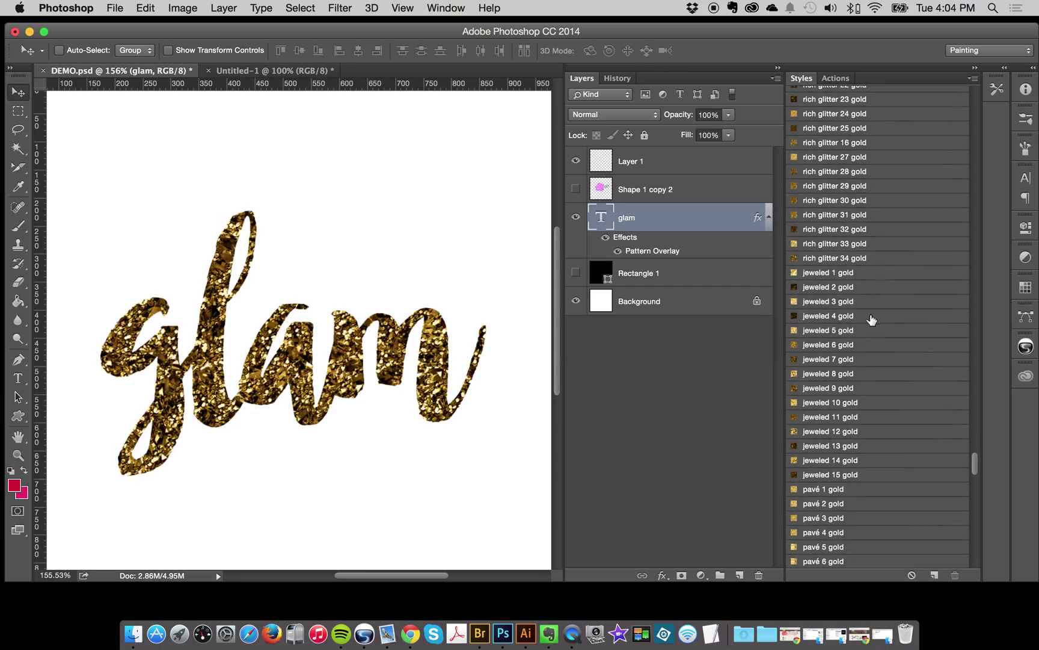
left_click(866, 348)
scroll(866, 358, "down", 7)
left_click(848, 341)
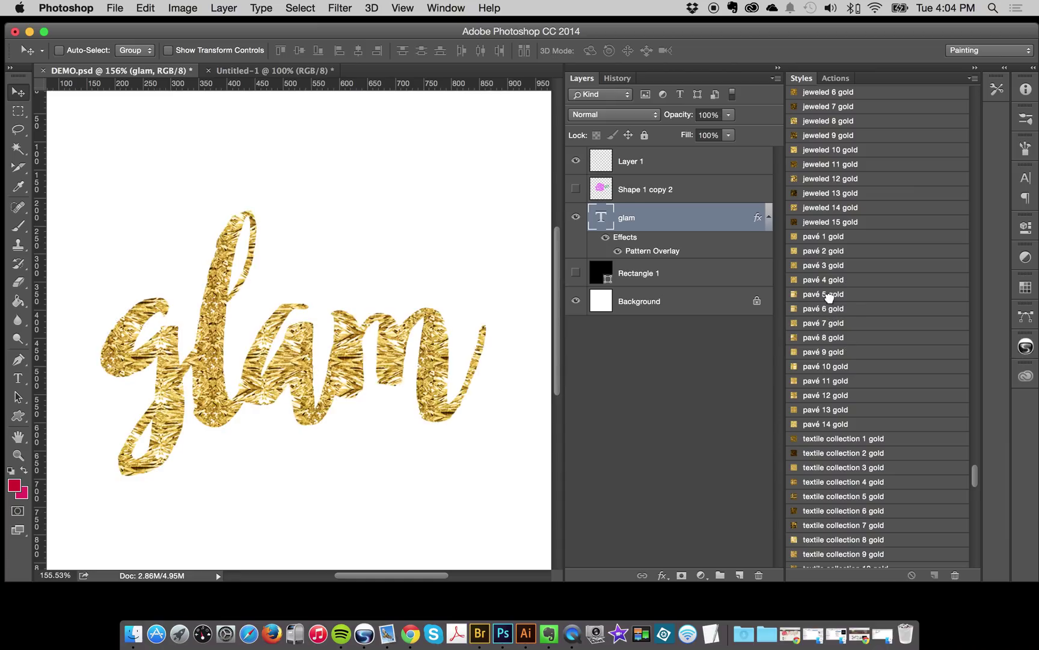
left_click(826, 295)
Compare rich glitter 3, 11, 13, 15, 18 and 23 gold styles on the glam text.
scroll(846, 340, "up", 5)
scroll(846, 339, "up", 8)
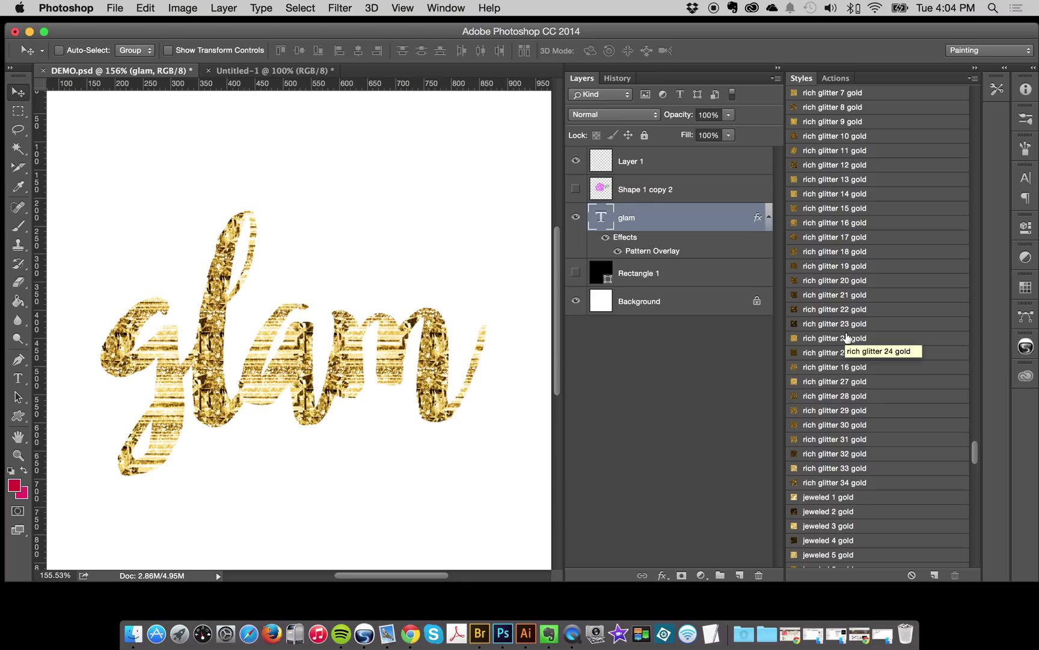
scroll(847, 338, "up", 5)
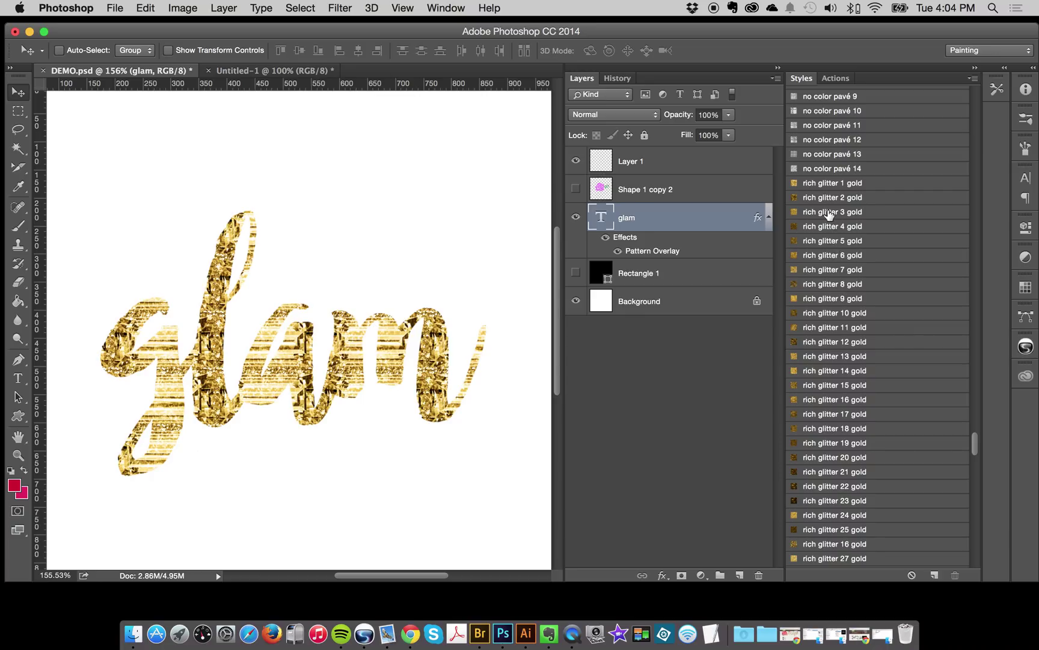
left_click(829, 213)
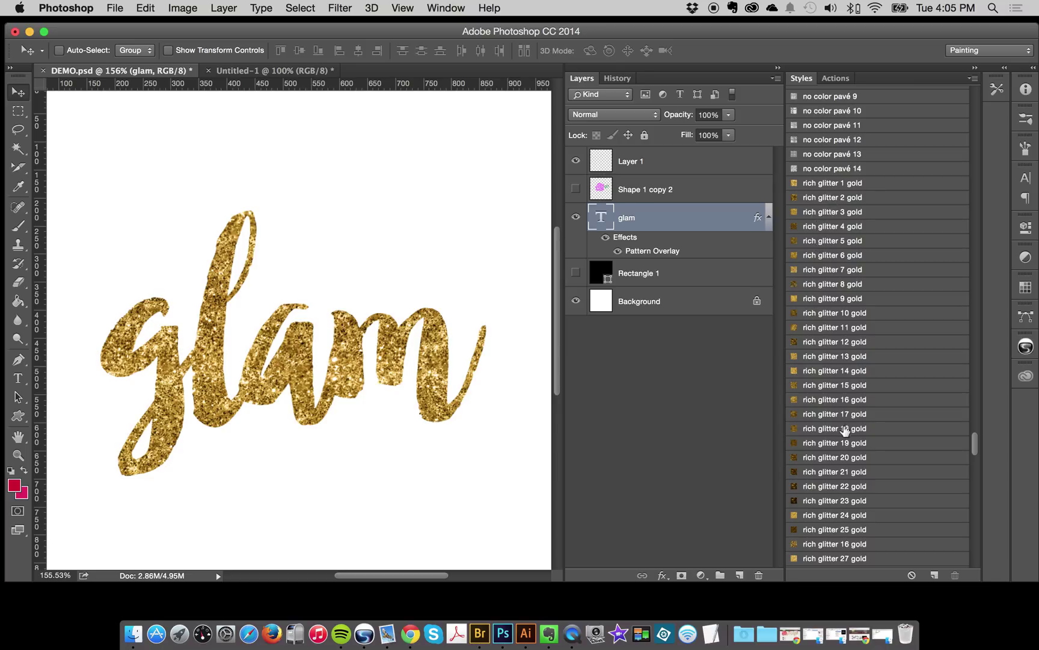
left_click(820, 385)
left_click(822, 356)
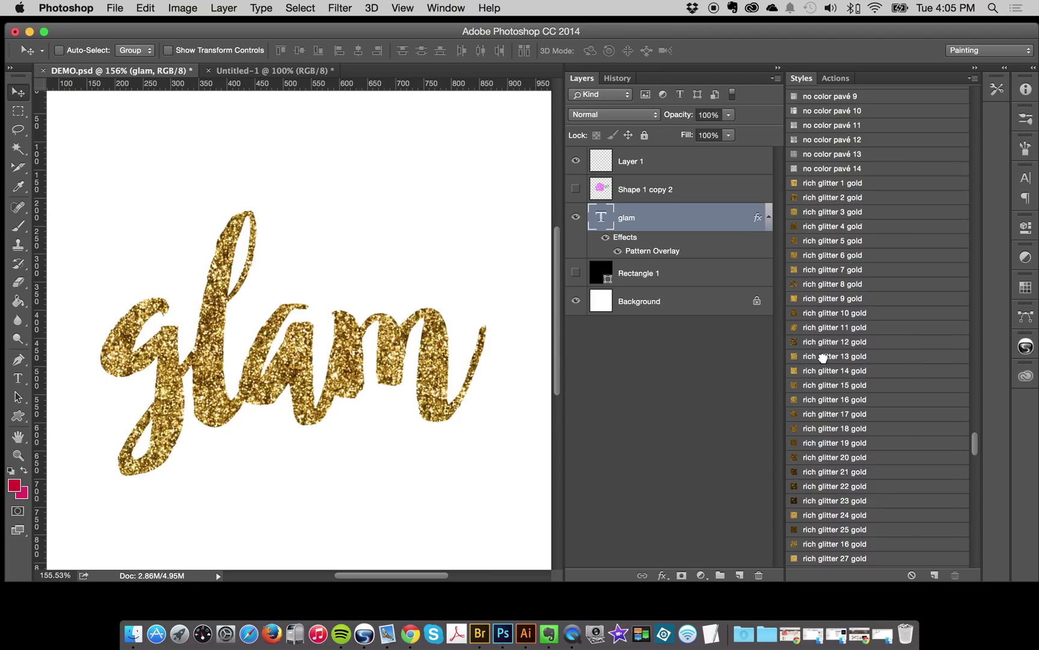
left_click(824, 327)
left_click(825, 390)
left_click(825, 426)
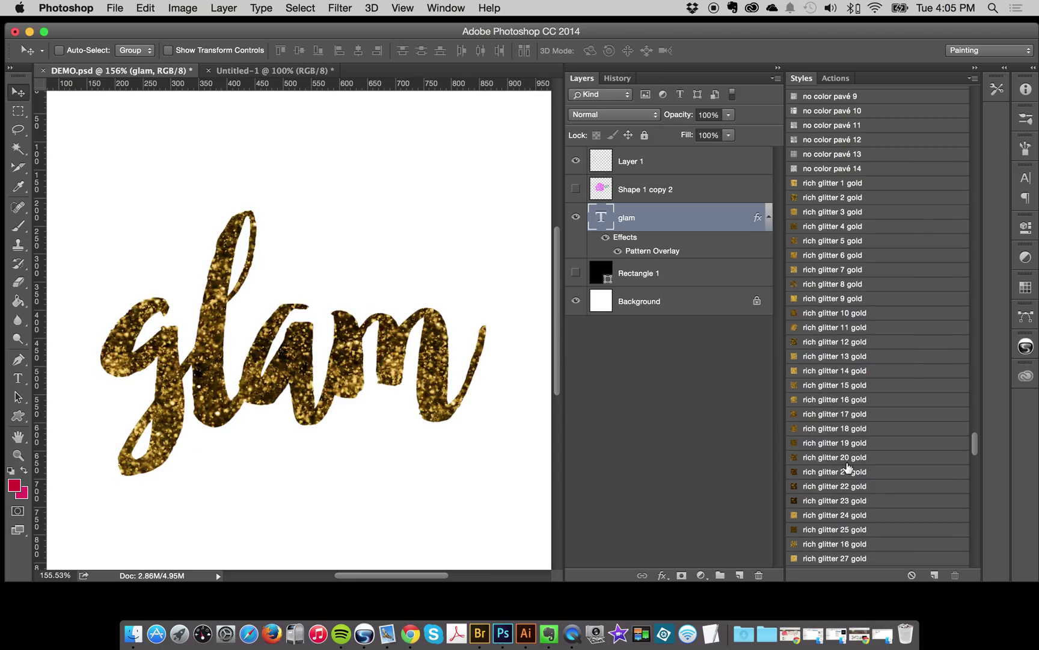
left_click(815, 501)
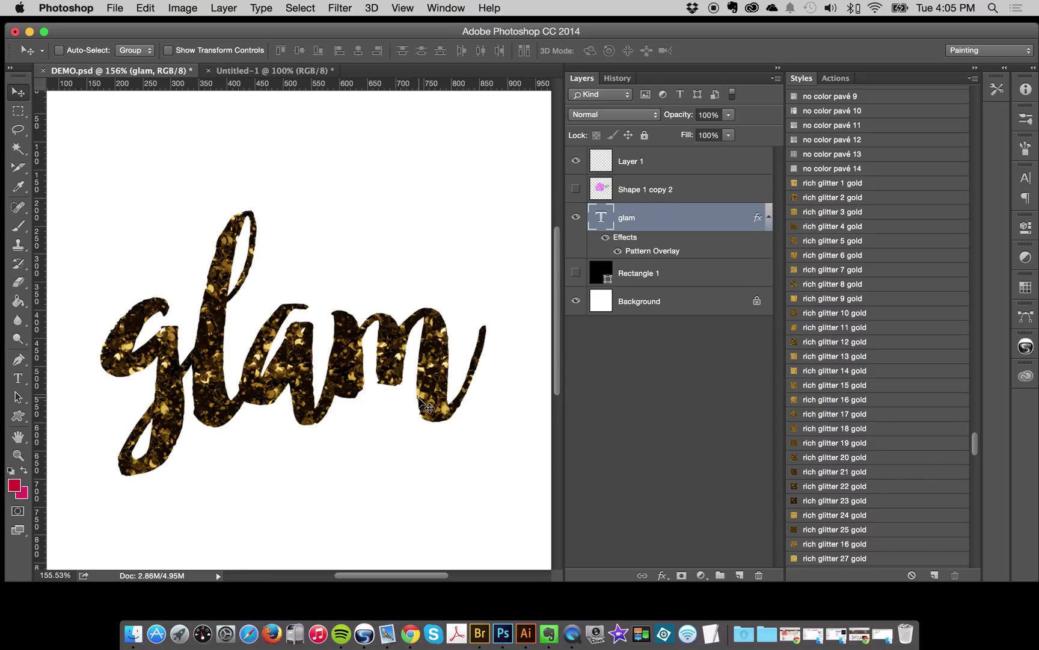
Try the so dimensional 9 gold and so dimensional 16 gold styles on the glam text.
scroll(860, 421, "down", 3)
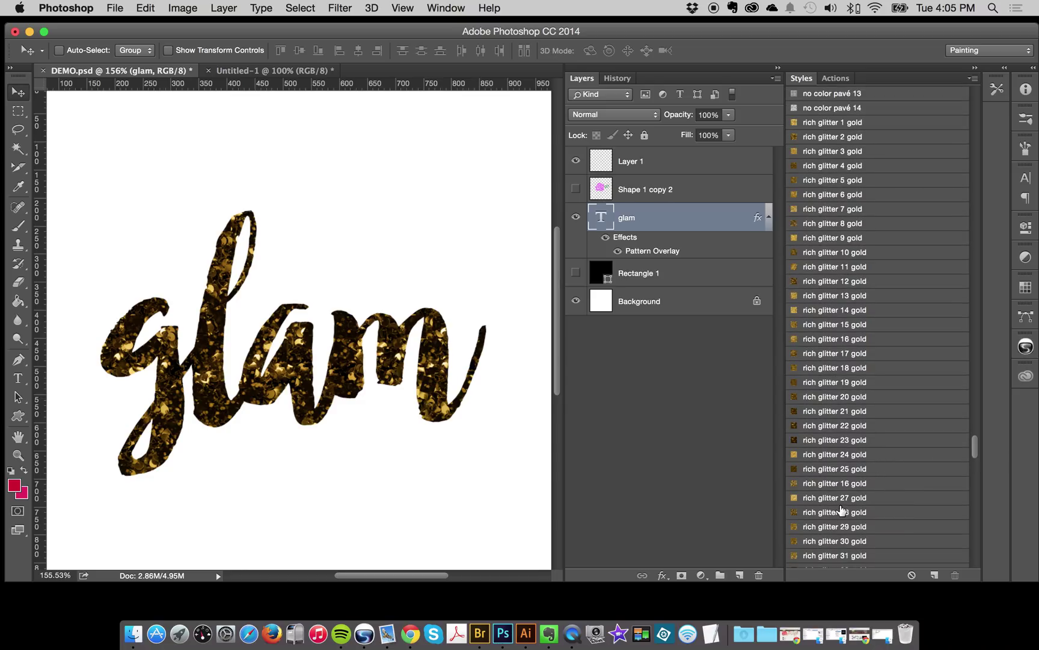
scroll(841, 510, "down", 3)
scroll(851, 368, "down", 3)
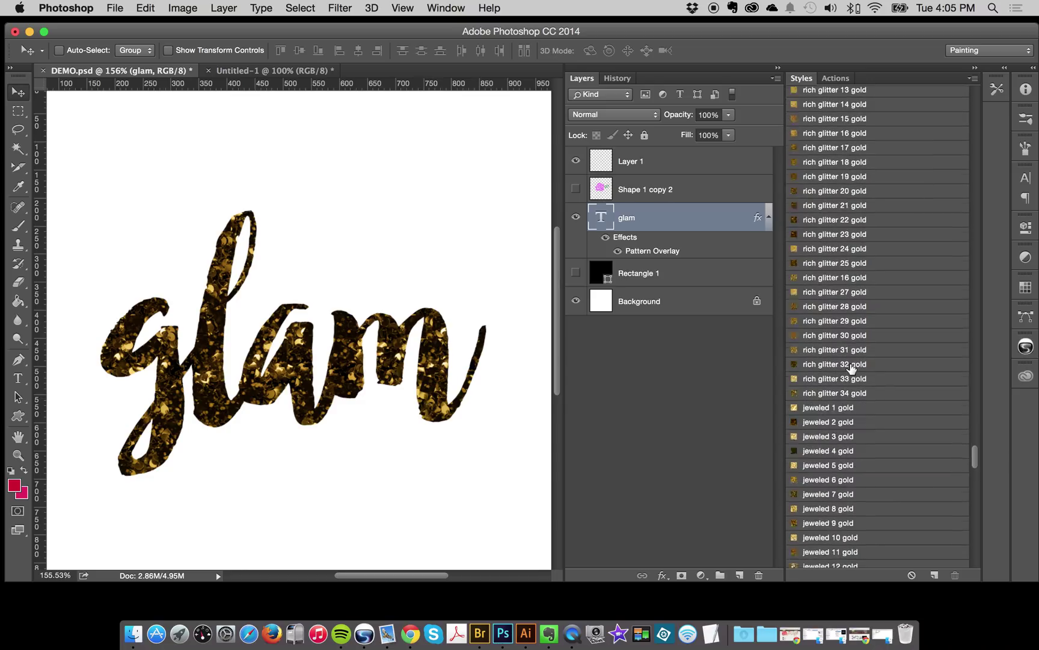
scroll(851, 368, "down", 5)
scroll(854, 337, "down", 3)
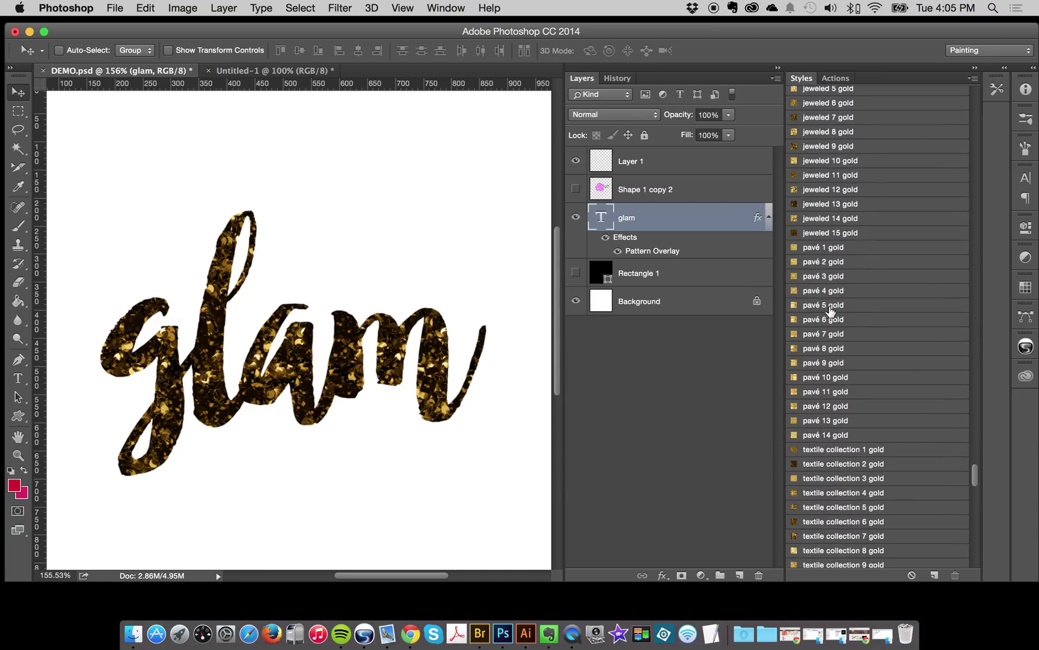
scroll(830, 310, "down", 1)
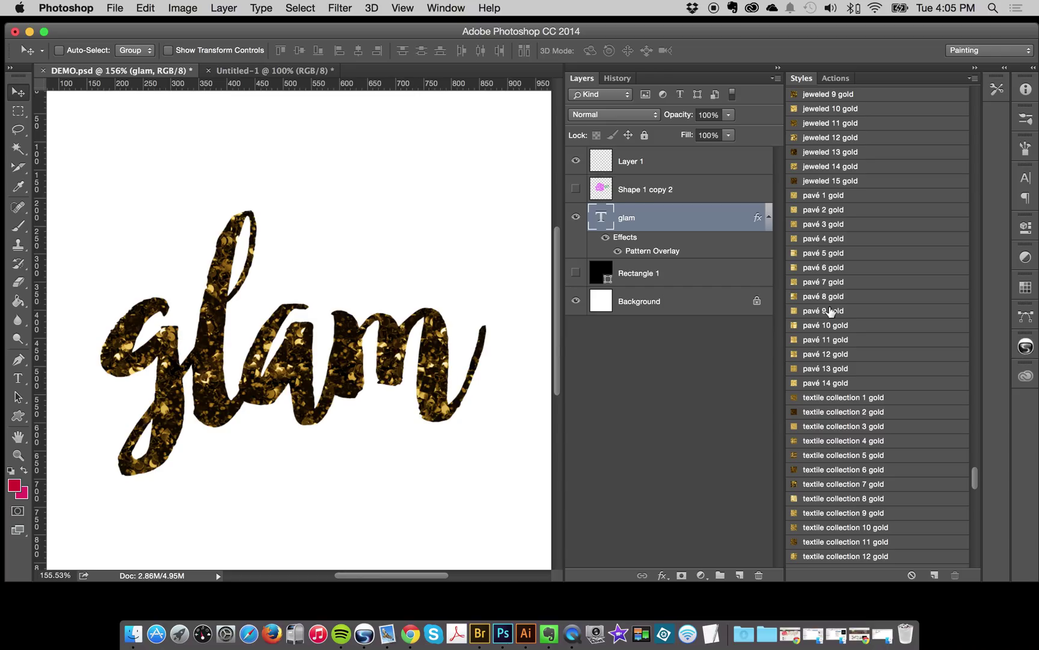
scroll(830, 311, "down", 3)
scroll(838, 246, "down", 1)
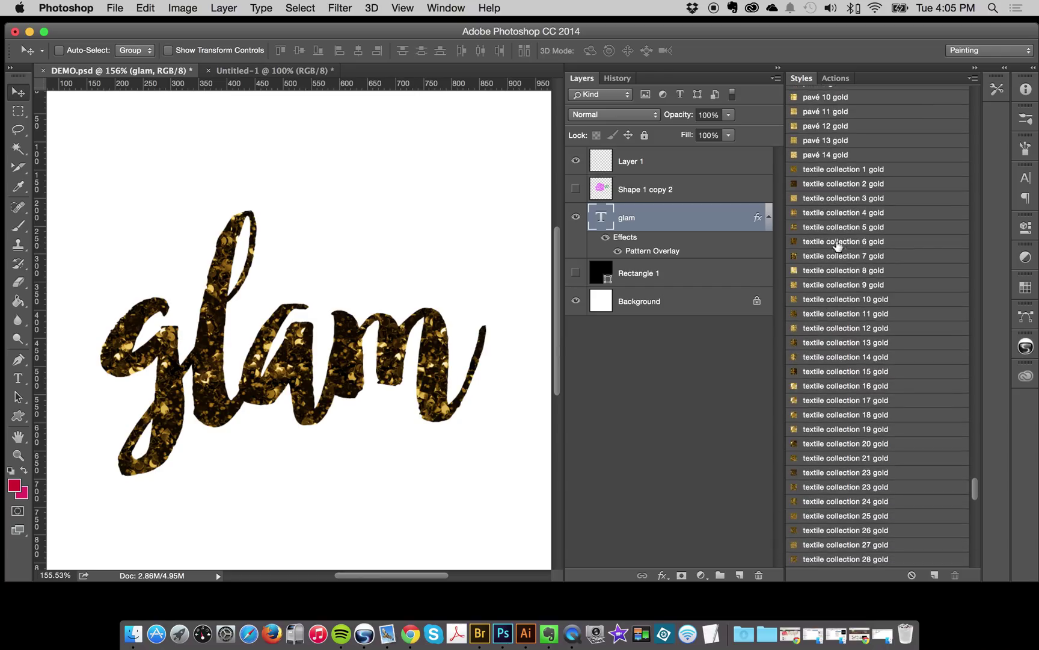
scroll(838, 245, "down", 10)
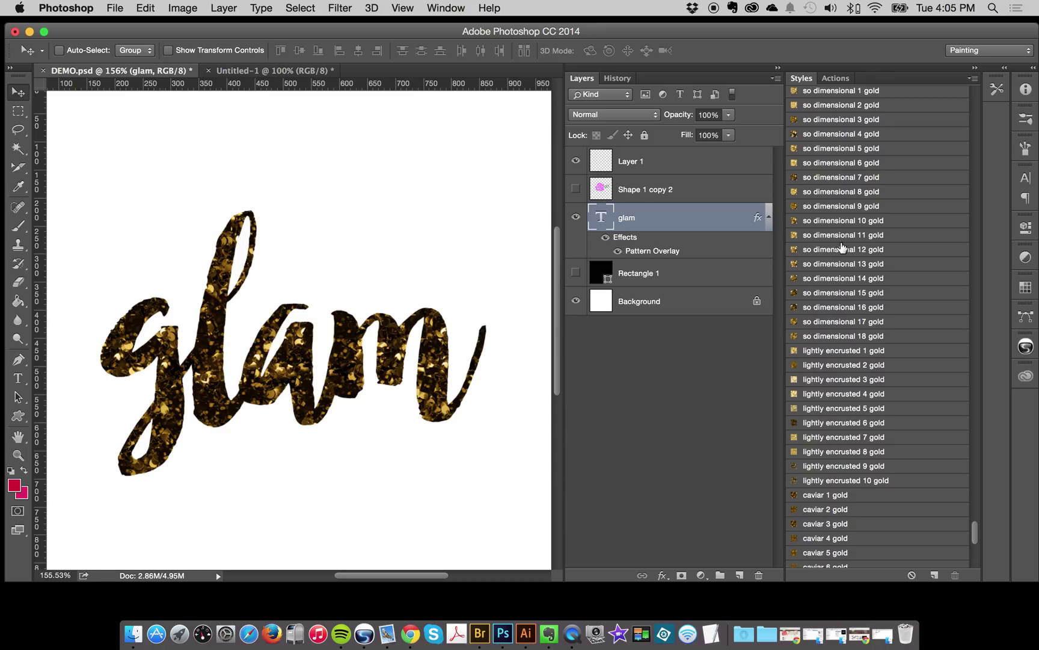
left_click(836, 207)
left_click(827, 308)
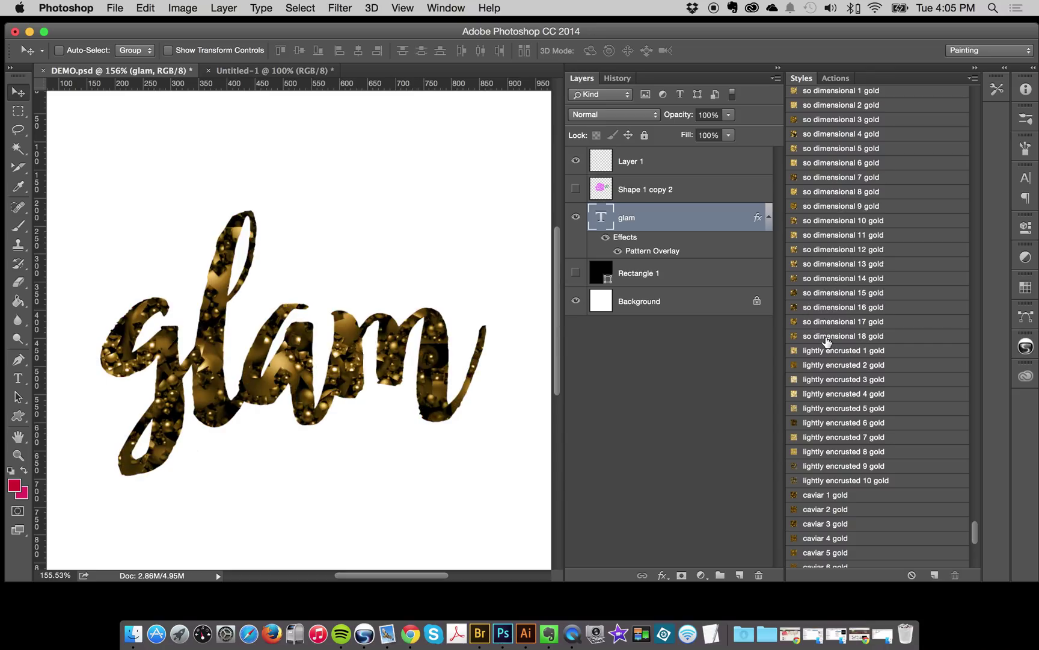
Preview a few more gold styles on the glam text from around the lightly encrusted and so dimensional groups.
scroll(828, 340, "down", 5)
left_click(832, 166)
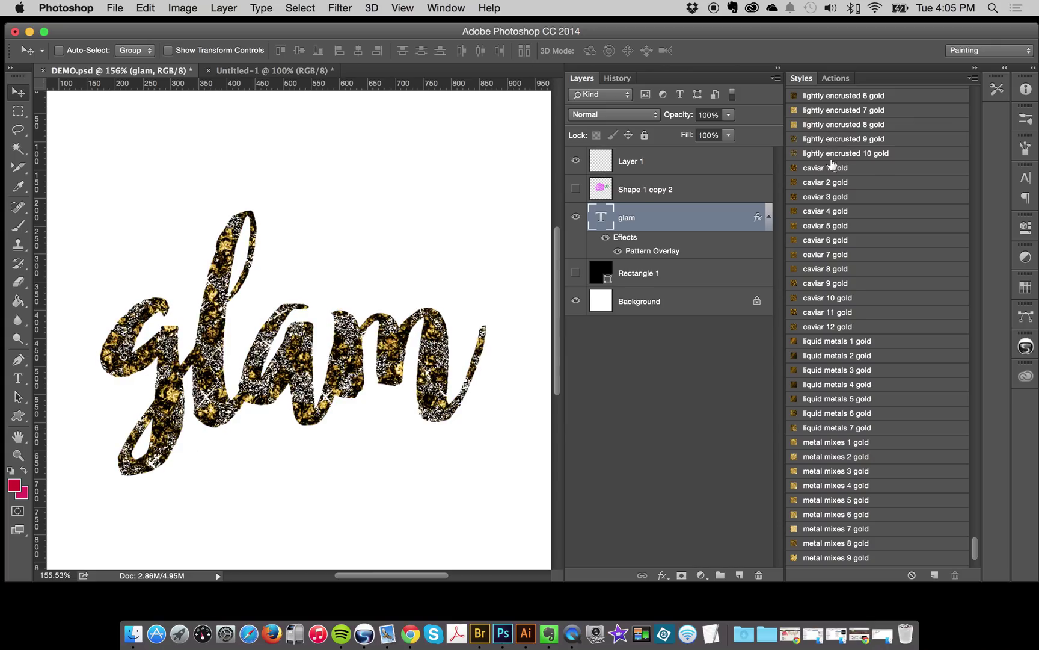
scroll(837, 188, "up", 1)
left_click(838, 189)
scroll(863, 210, "up", 4)
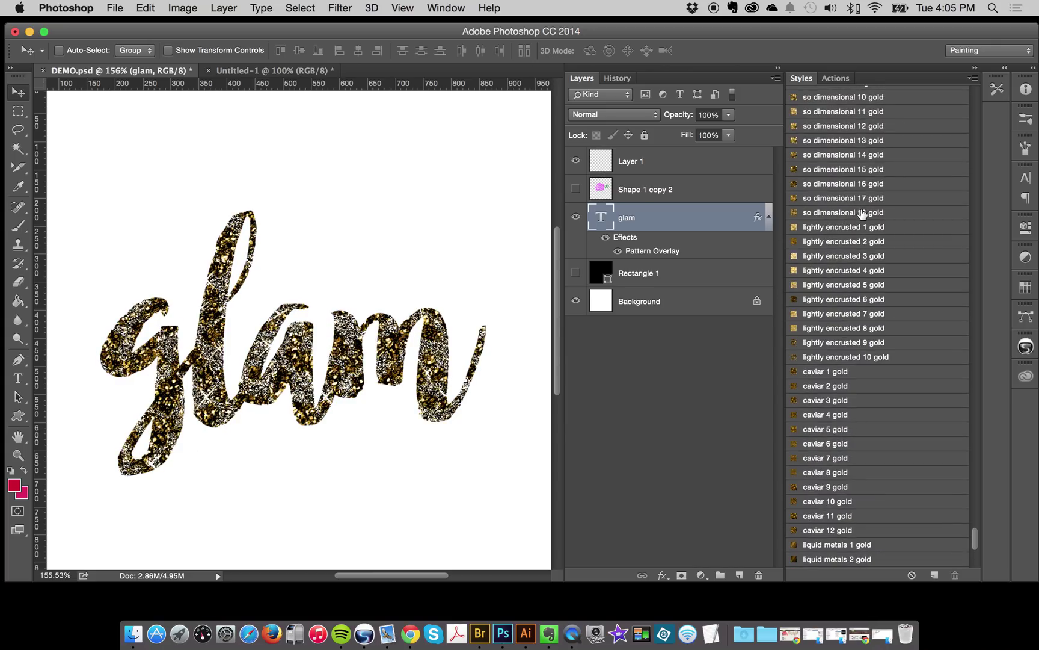
left_click(862, 214)
left_click(863, 256)
scroll(864, 256, "up", 4)
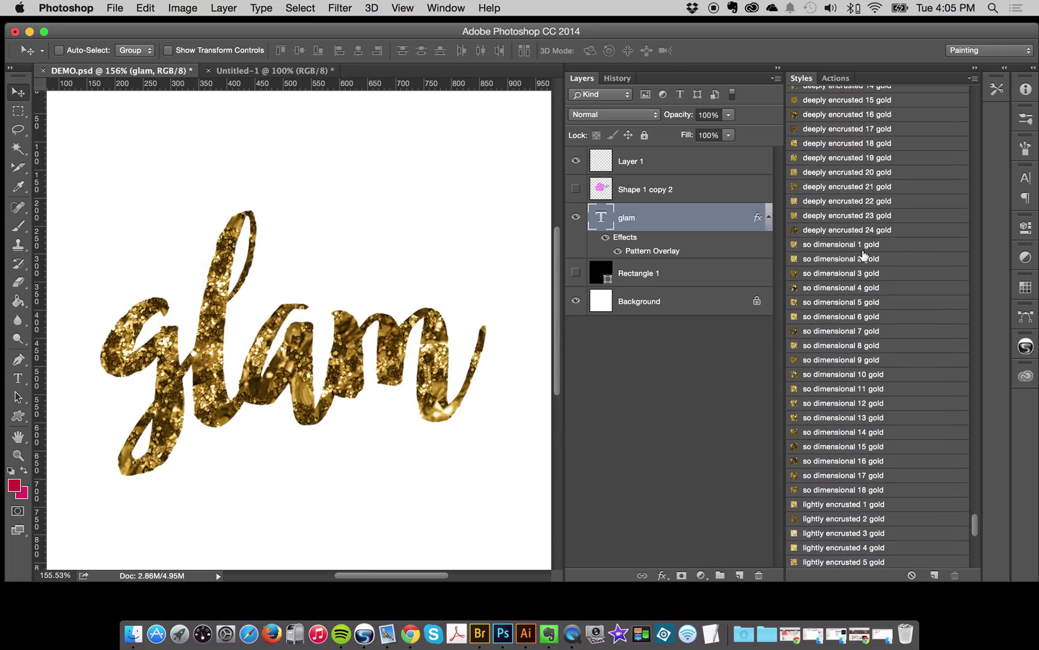
Try several metal mixes gold styles on the glam text, including metal mixes 1, 3, 8 and 10 gold.
scroll(864, 256, "down", 5)
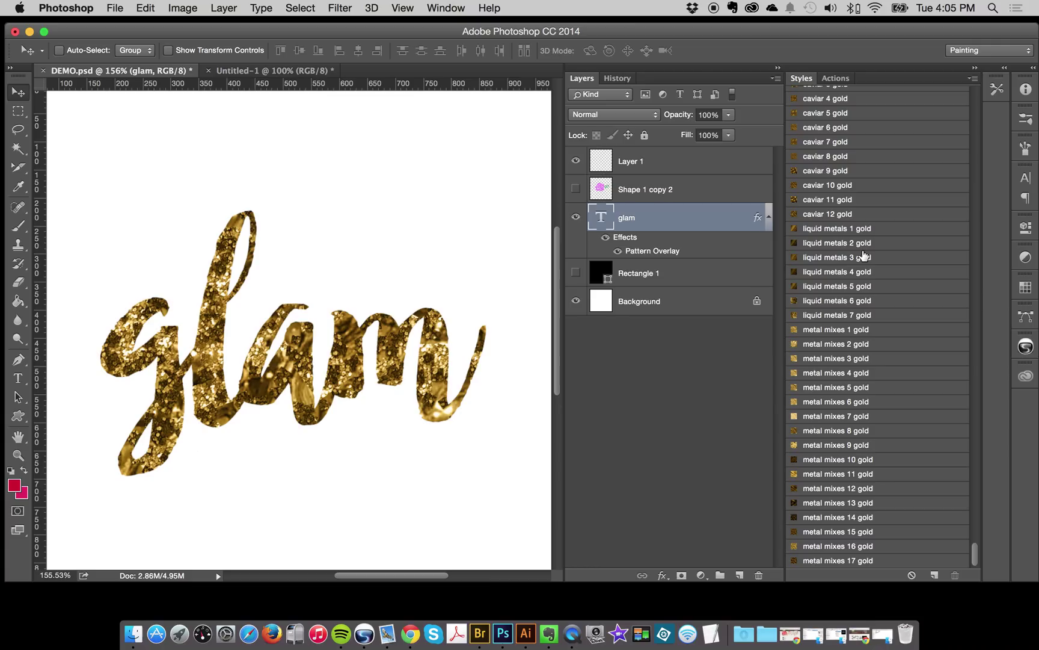
left_click(834, 330)
left_click(824, 358)
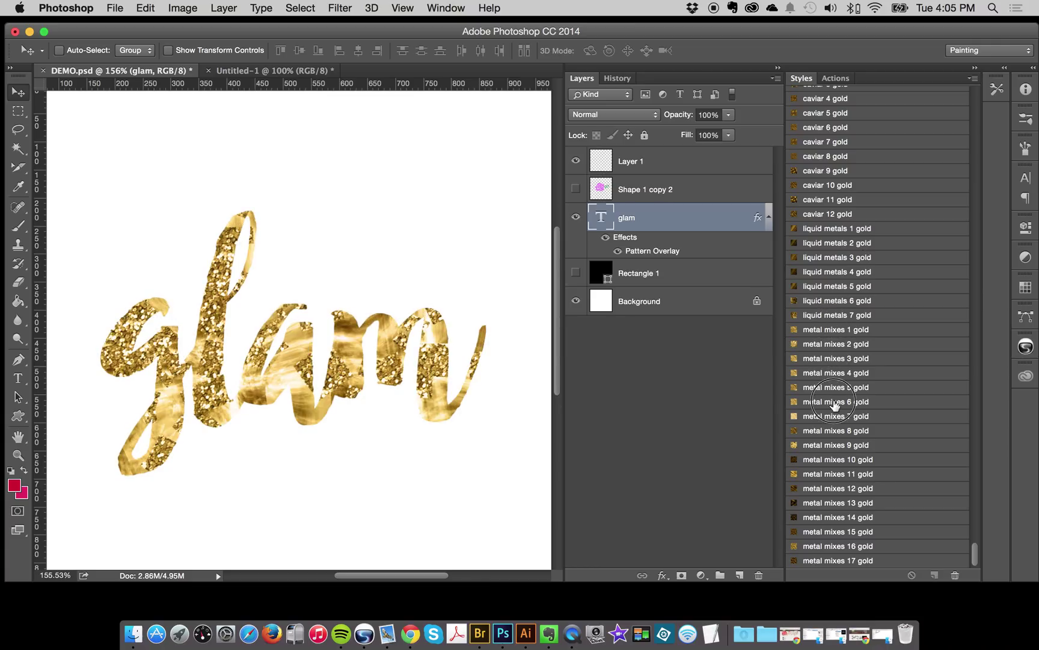
left_click(825, 431)
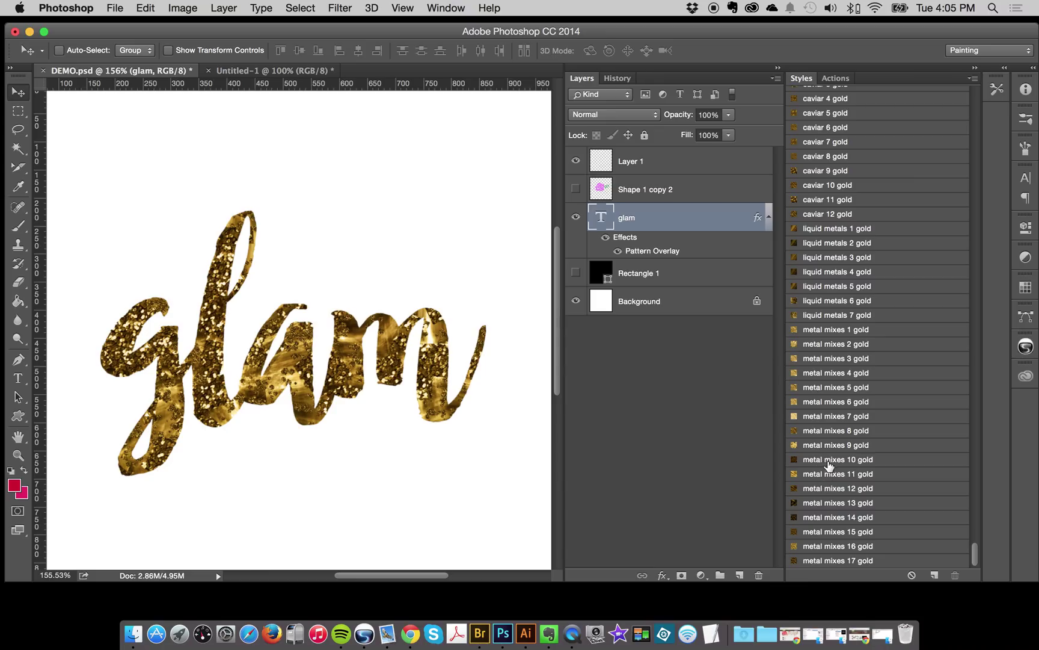
left_click(829, 460)
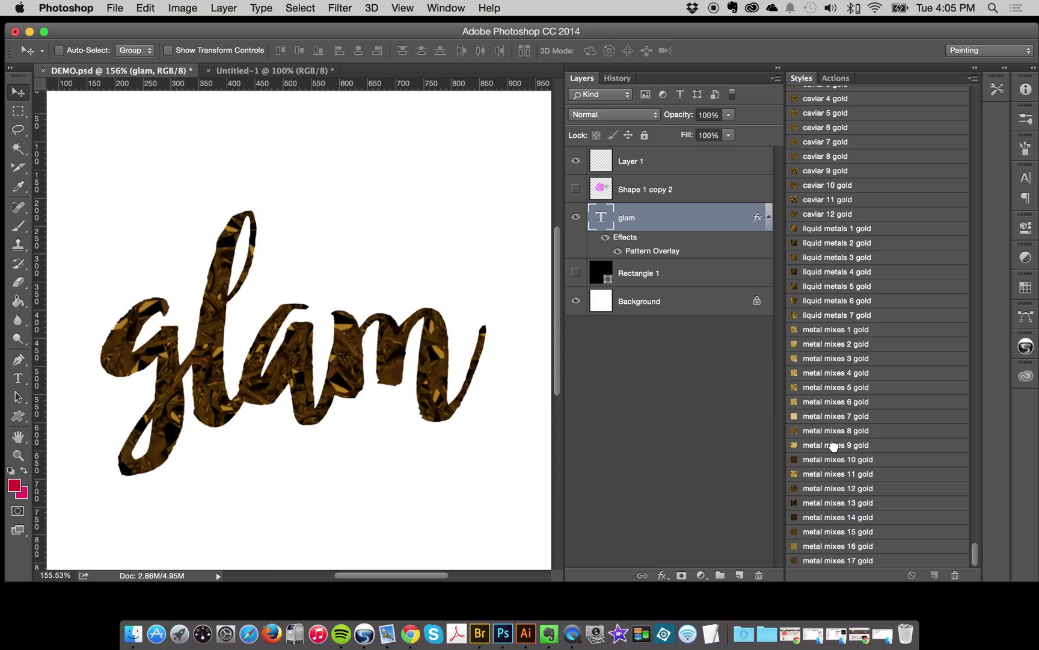
left_click(835, 446)
scroll(857, 448, "up", 3)
left_click(865, 431)
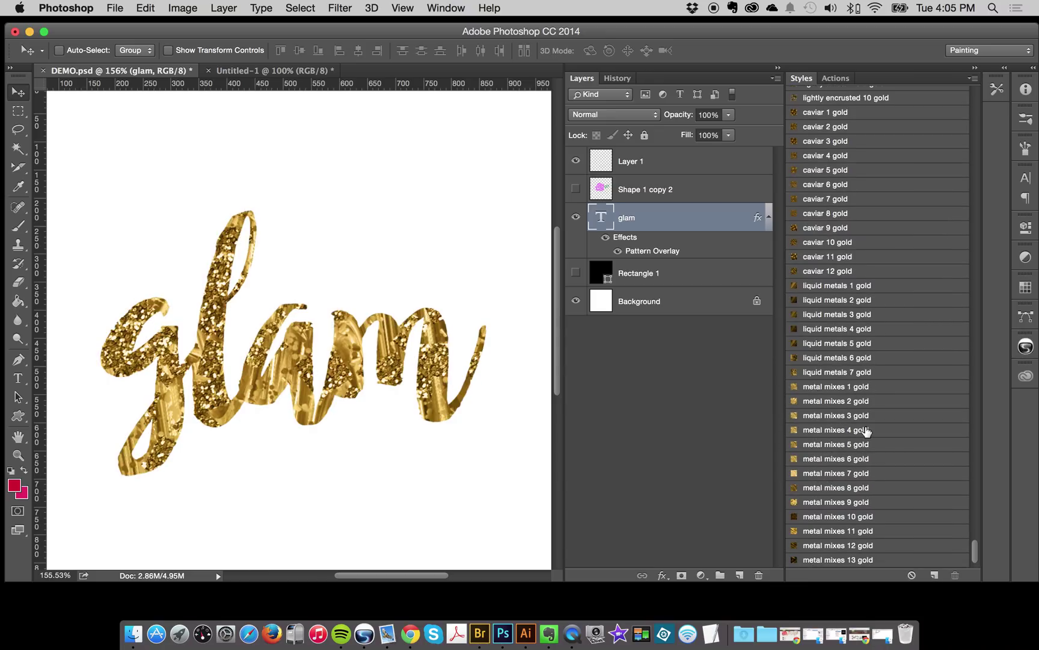
Compare rich glitter 2 and 3 gold on the glam text and apply rich glitter 6 gold.
scroll(865, 431, "up", 15)
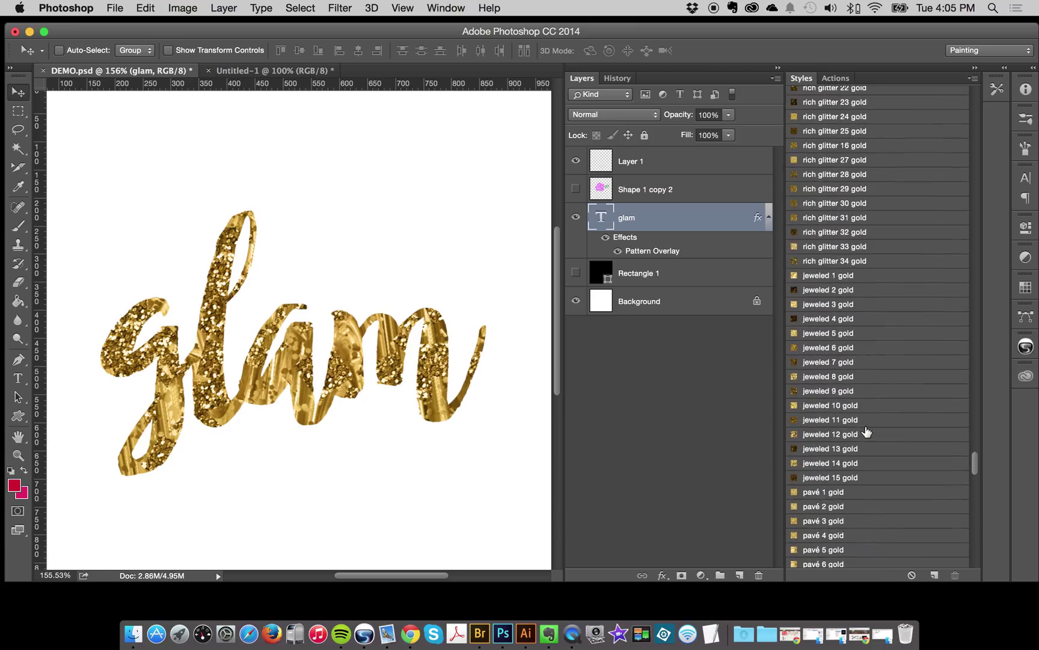
scroll(865, 430, "up", 10)
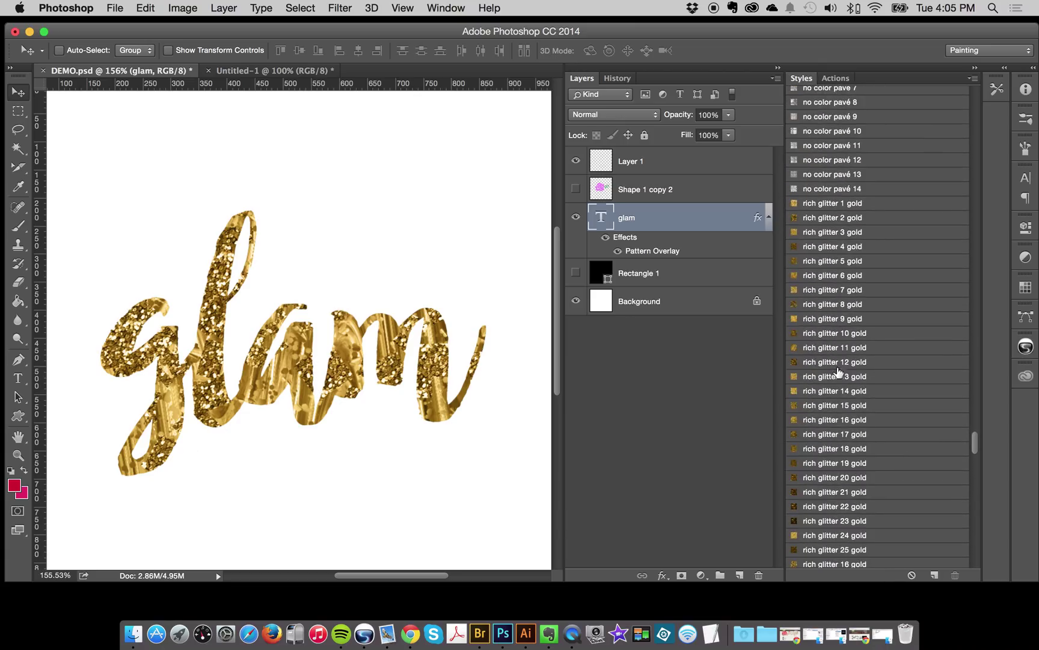
scroll(908, 365, "up", 2)
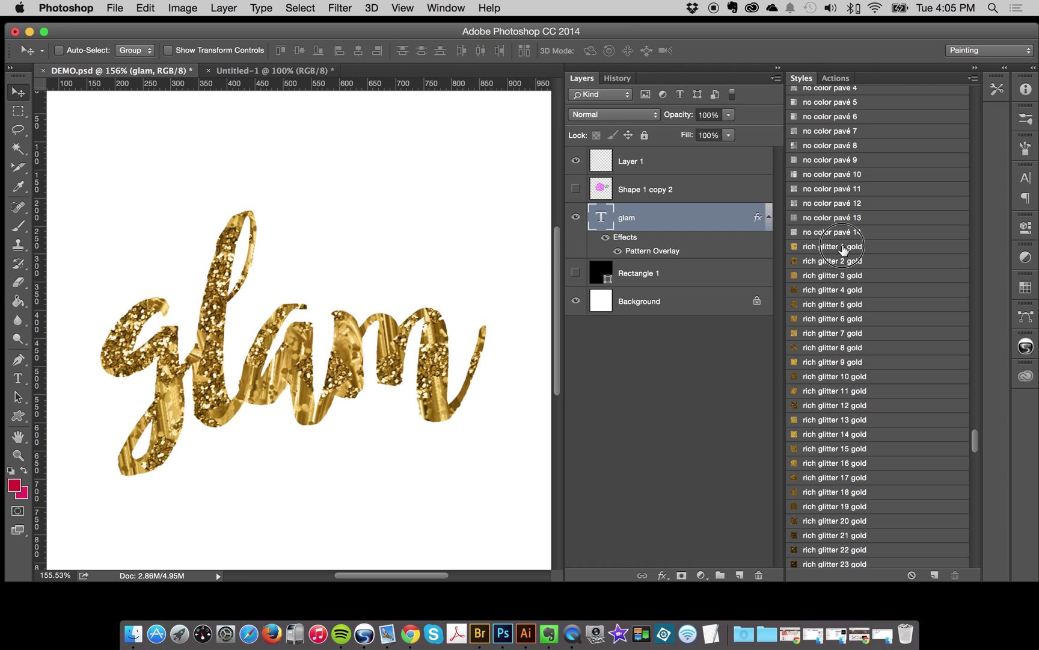
left_click(845, 261)
left_click(839, 280)
left_click(844, 319)
Clear the gold style from the glam text layer and move the text about 22 px right and 66 px up.
scroll(848, 394, "up", 15)
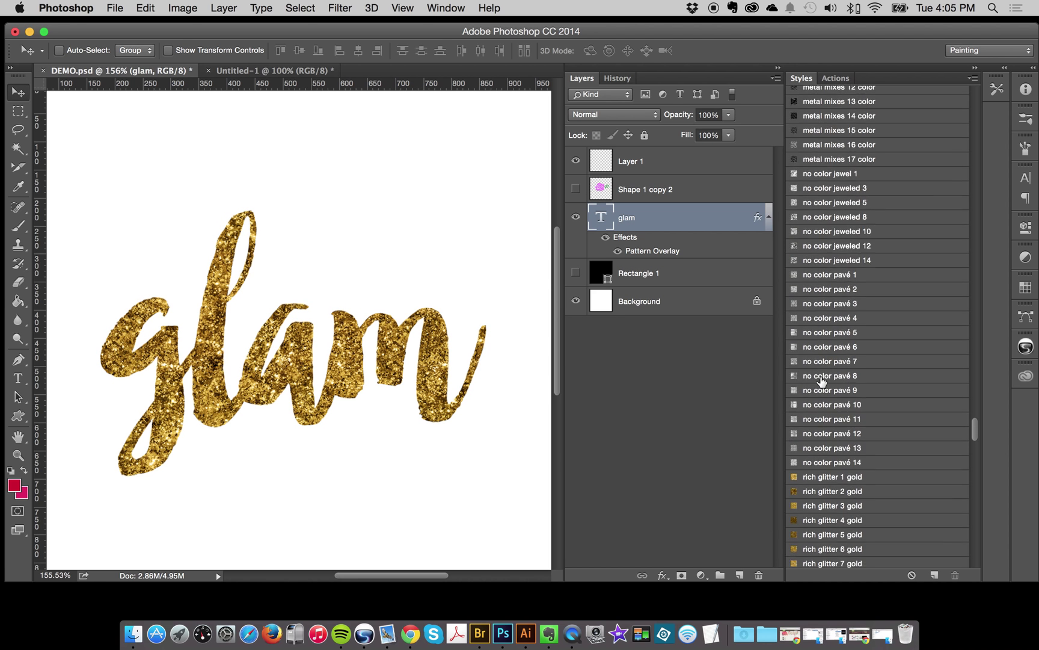
scroll(823, 383, "up", 15)
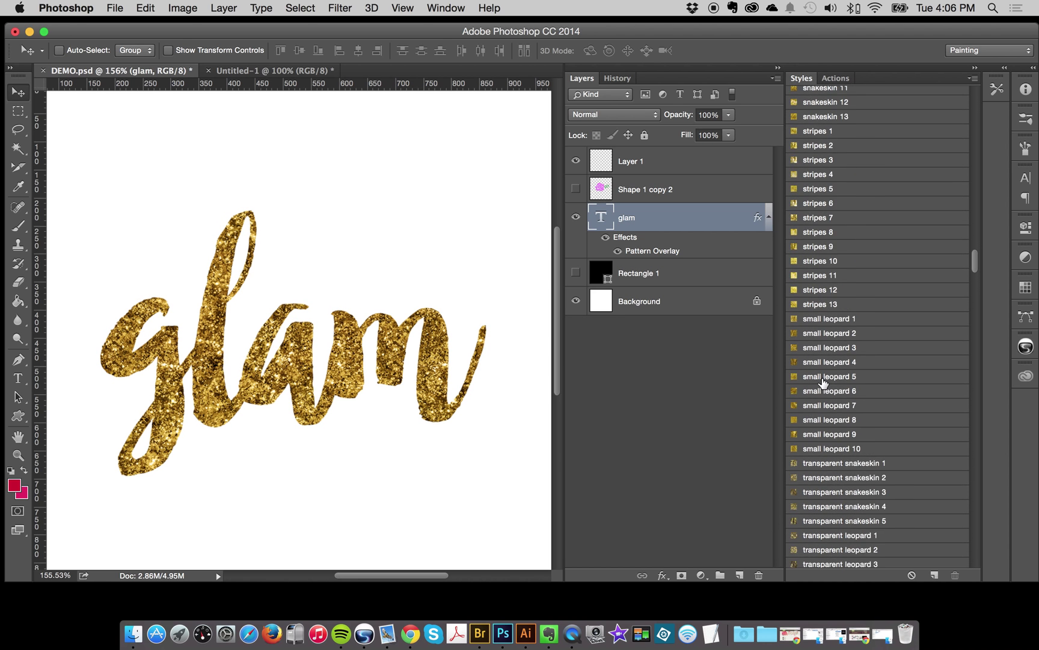
scroll(823, 383, "down", 15)
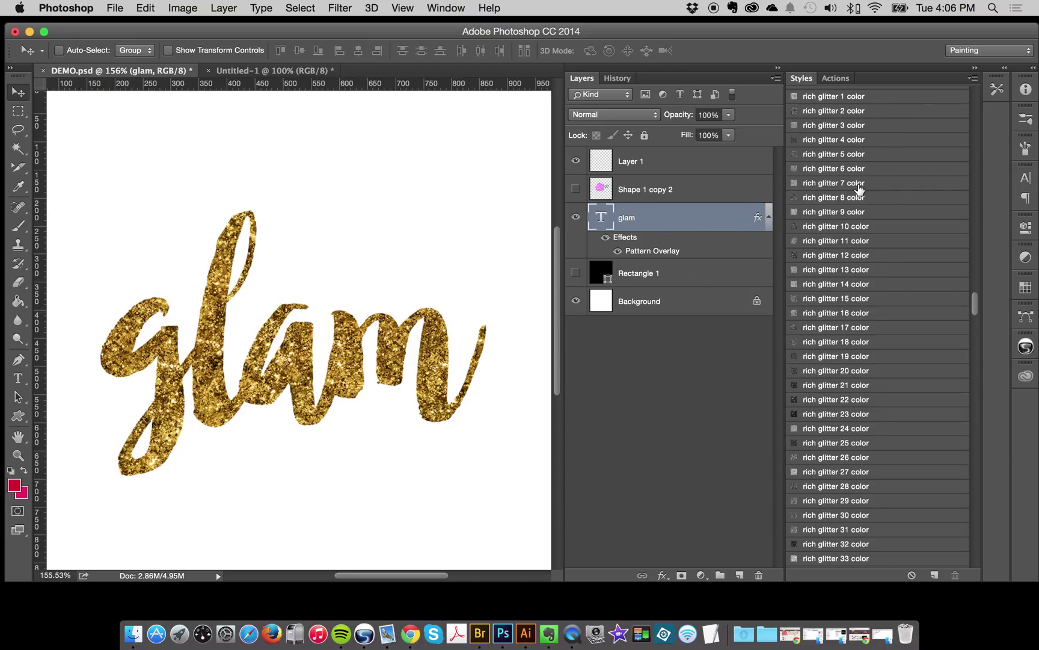
right_click(623, 220)
left_click(680, 433)
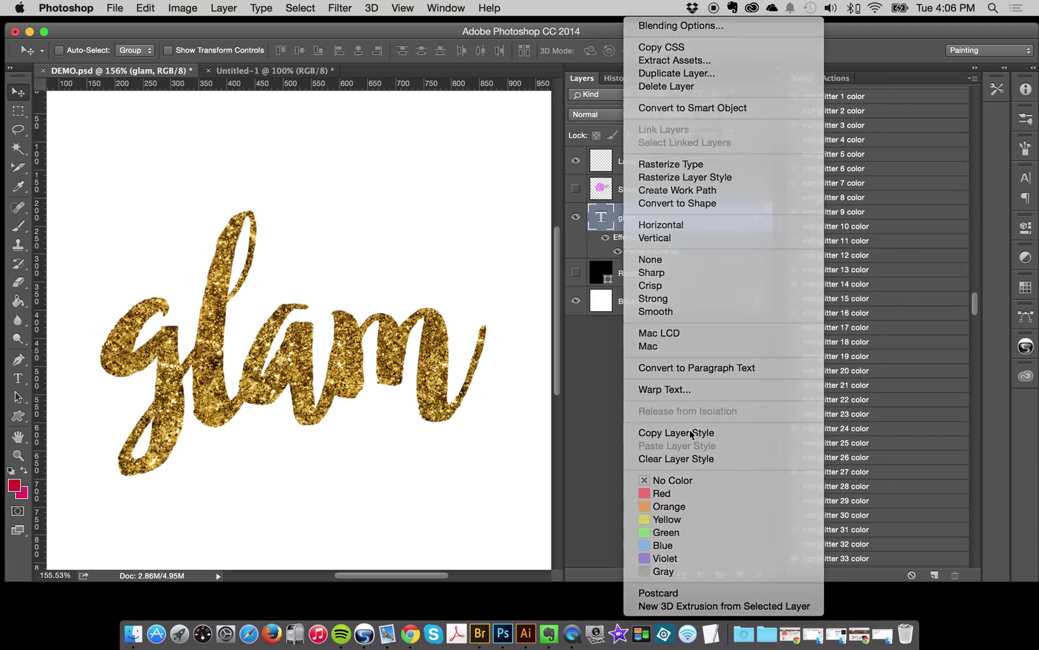
right_click(657, 222)
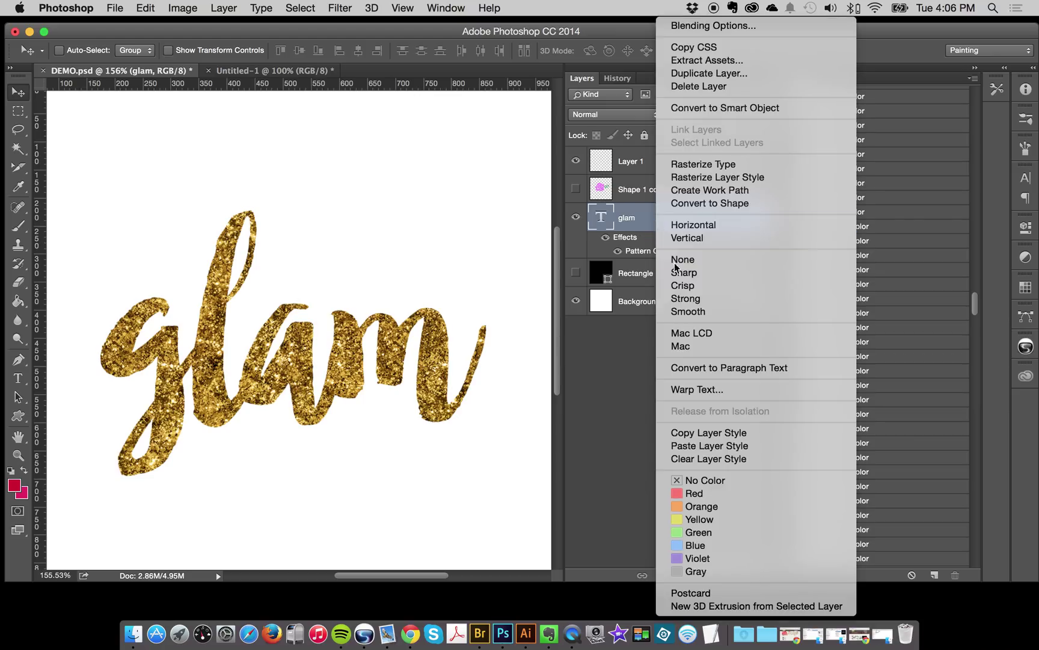
left_click(726, 458)
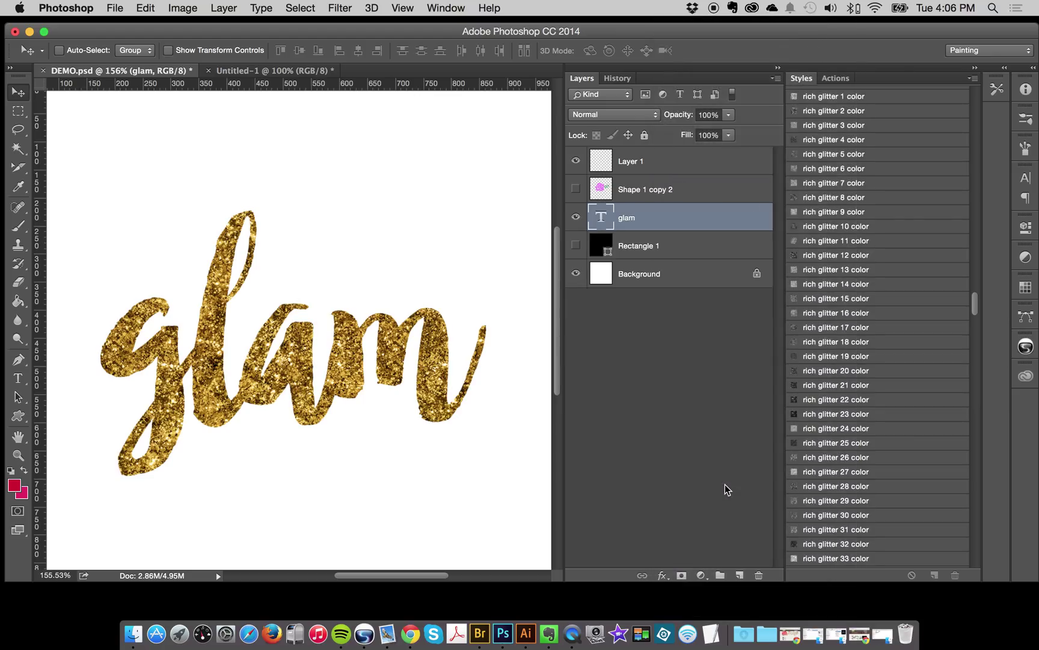
left_click_drag(263, 365, 287, 325)
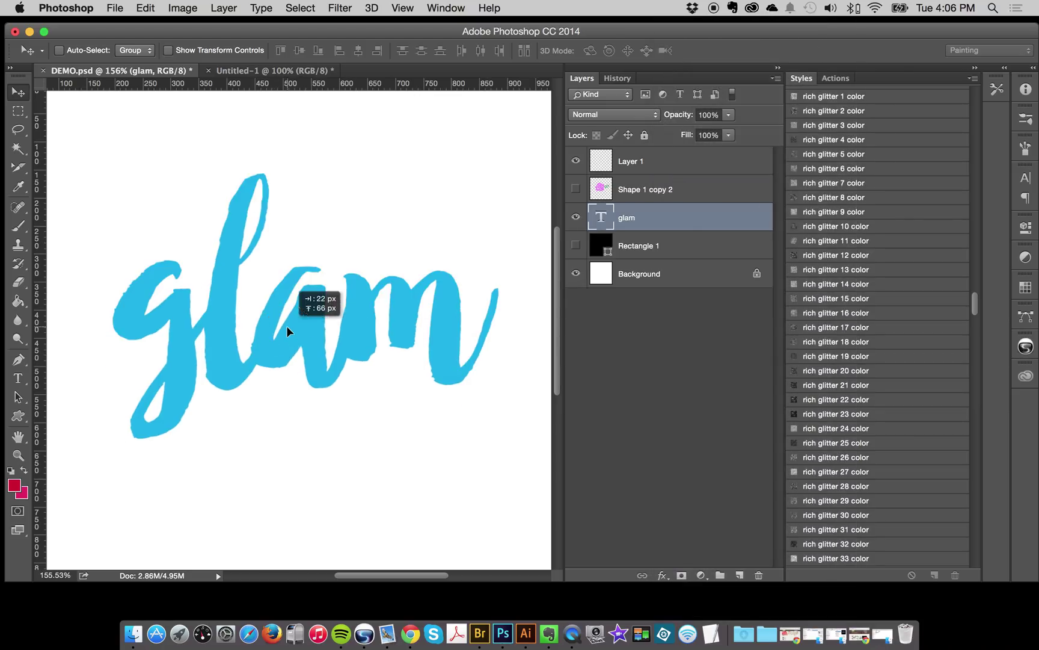
Try rich glitter color styles on the glam text, including 1, 2, 4, 8, 10, 14 and 20 color.
scroll(877, 179, "up", 2)
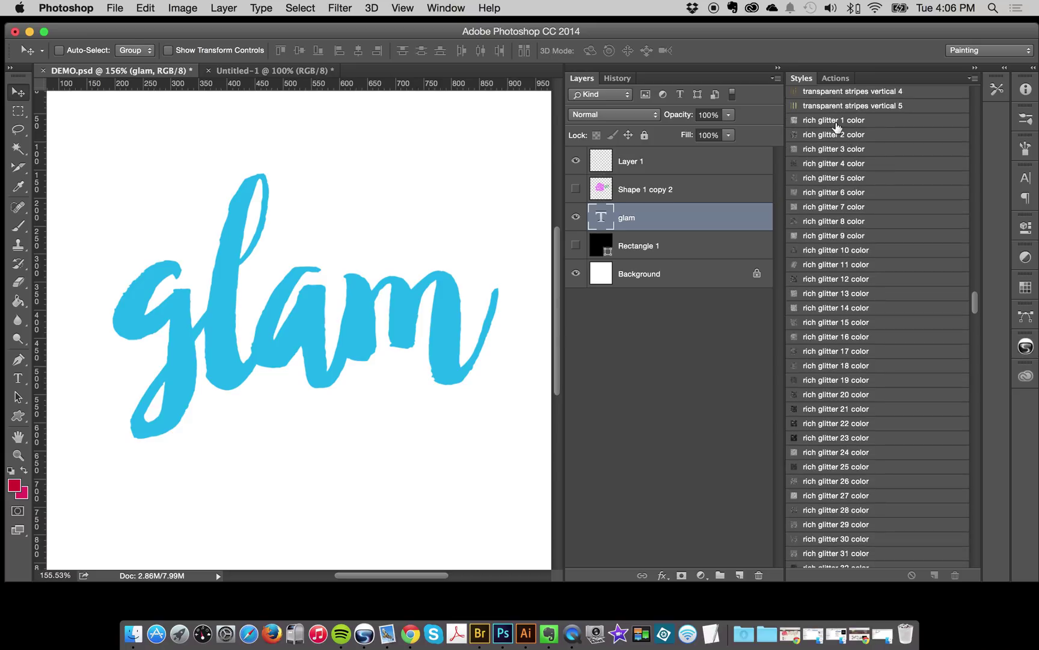
left_click(868, 125)
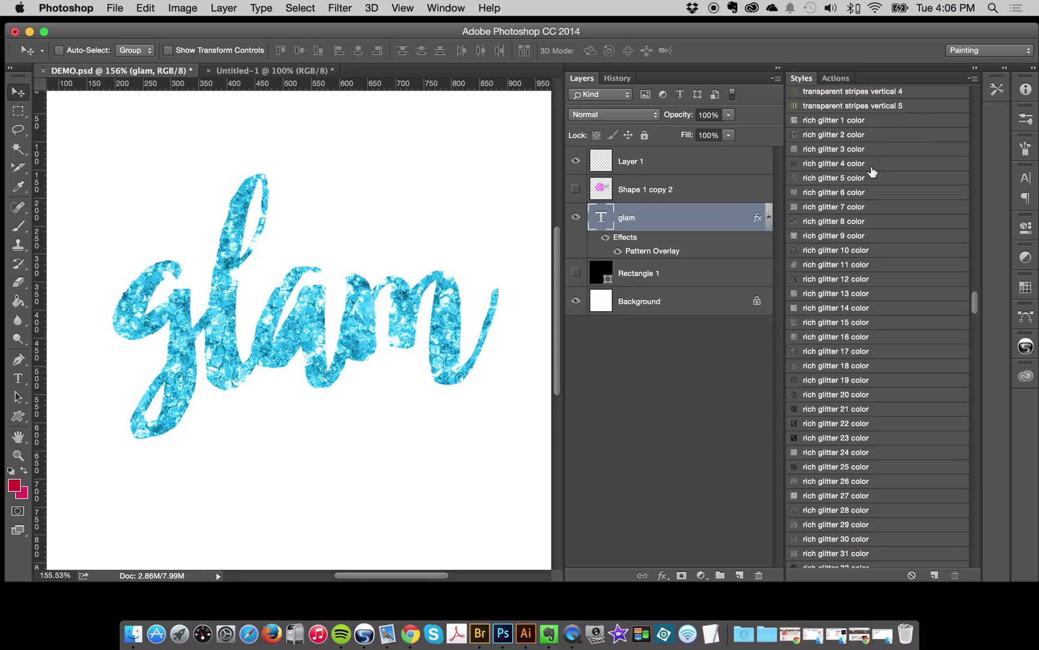
left_click(867, 135)
left_click(869, 167)
left_click(866, 221)
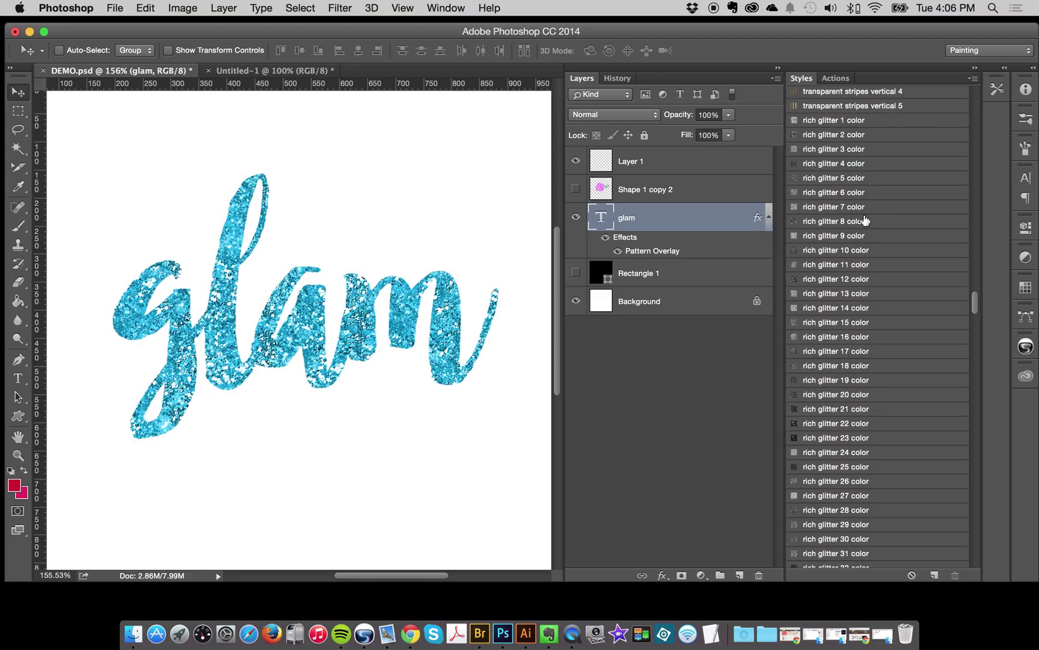
left_click(866, 249)
left_click(866, 307)
left_click(866, 394)
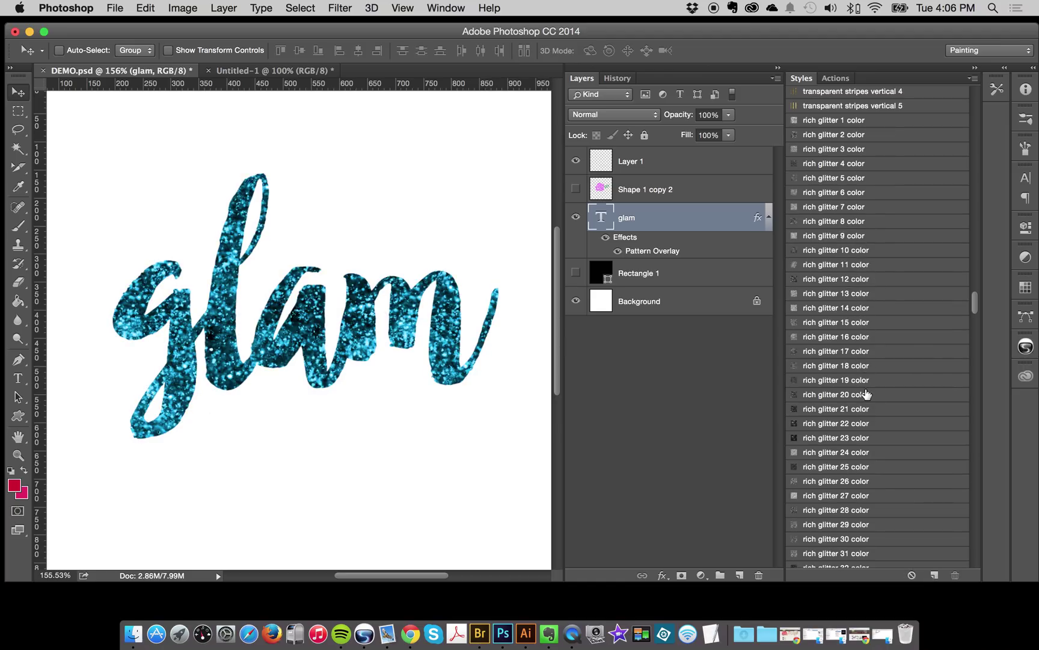
Try further rich glitter color styles on the glam text, including 25, 28 and 31 color.
scroll(866, 394, "down", 3)
left_click(873, 404)
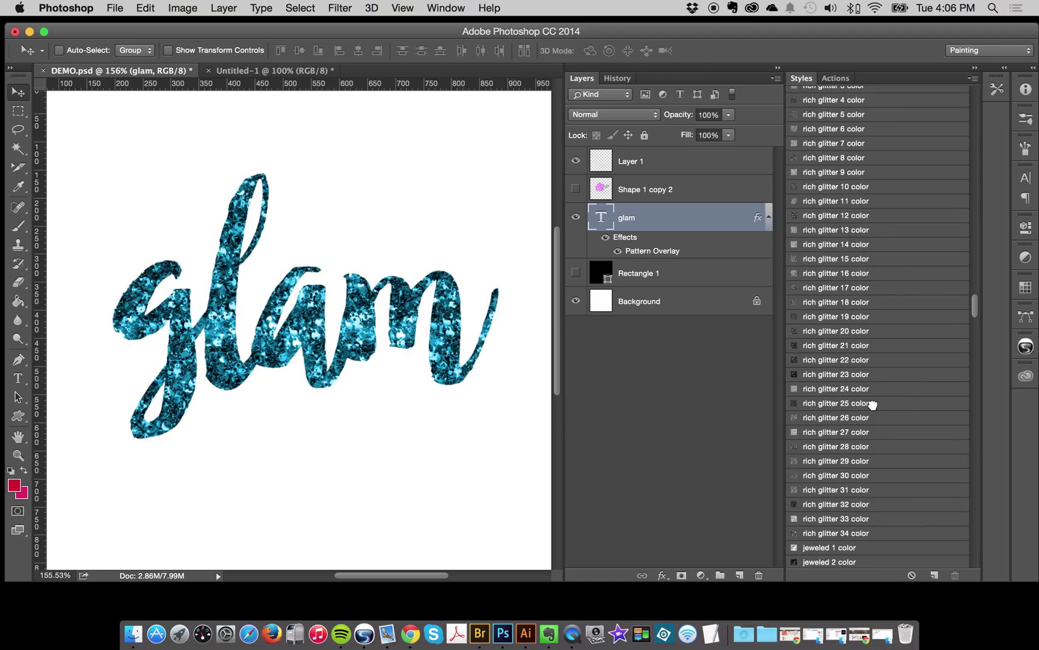
left_click(871, 418)
left_click(867, 446)
scroll(866, 446, "down", 5)
left_click(880, 308)
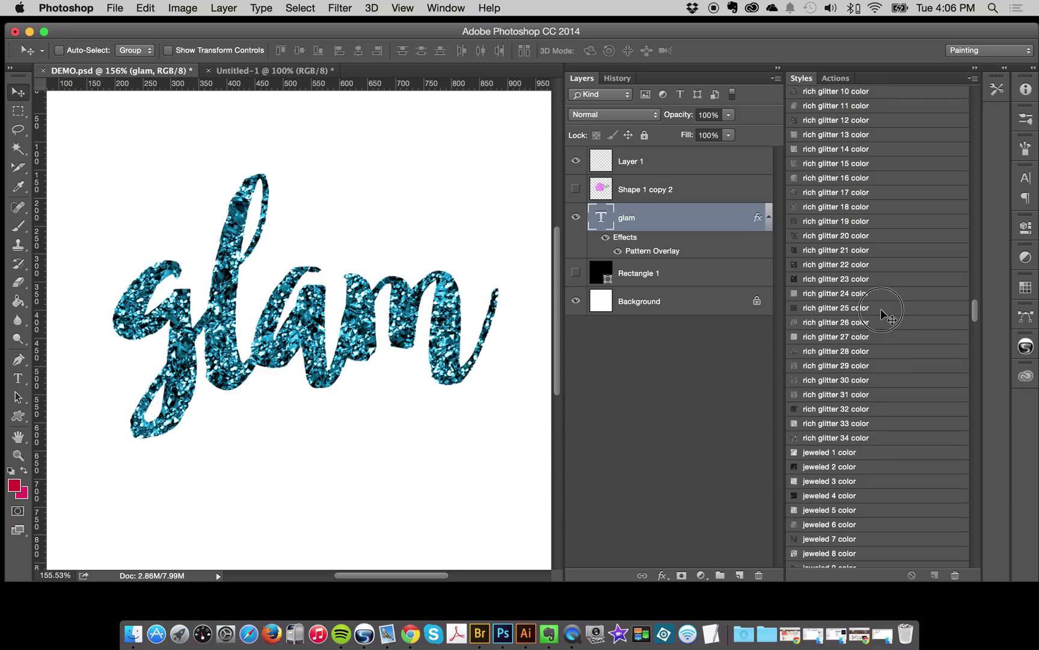
left_click(870, 350)
left_click(867, 398)
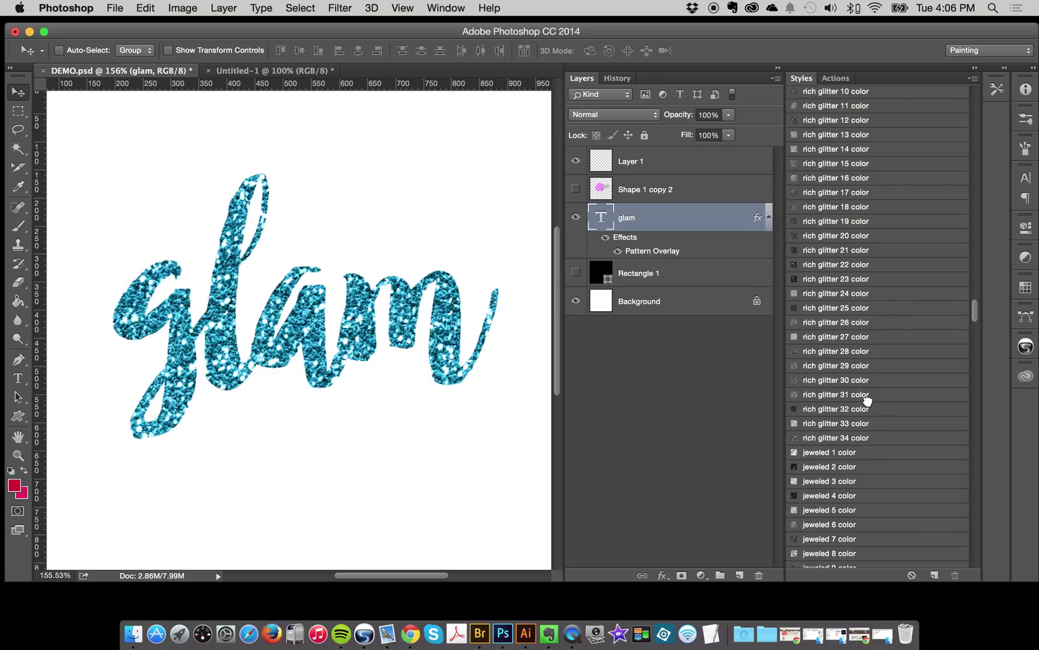
Try several jeweled color styles on the glam text, including jeweled 1 and 2 color.
scroll(868, 398, "down", 8)
left_click(854, 316)
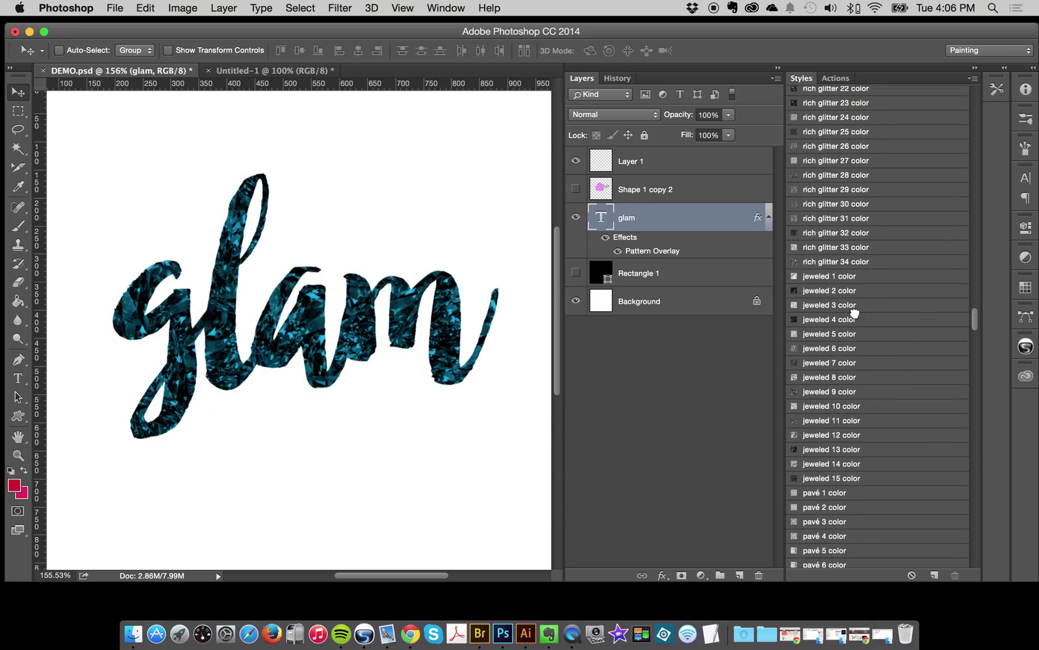
left_click(836, 290)
left_click(831, 276)
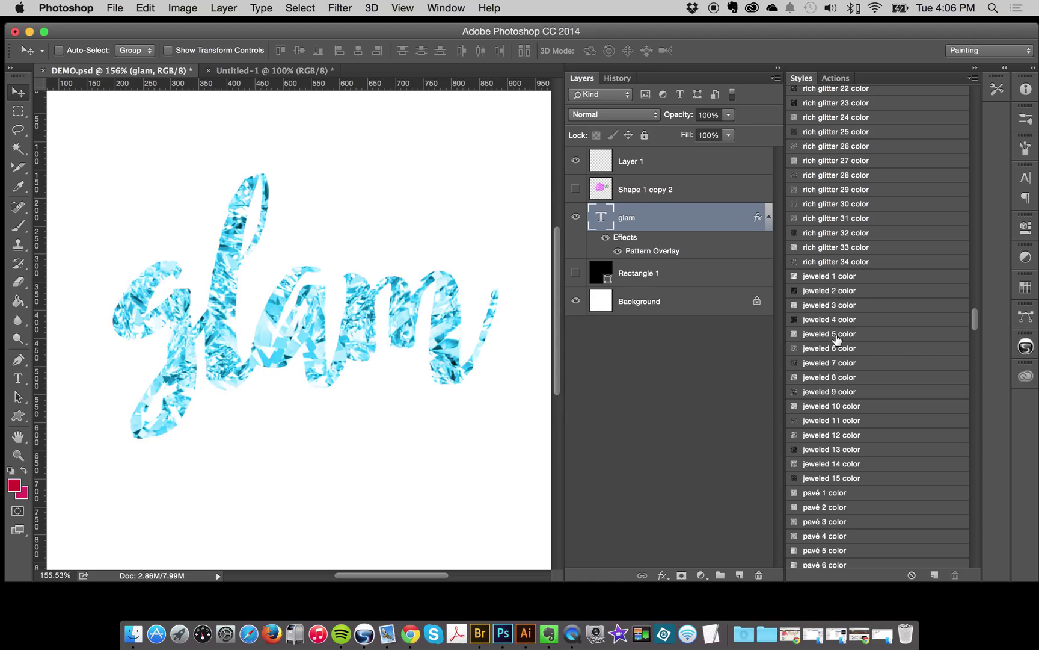
scroll(837, 337, "down", 6)
left_click(836, 324)
left_click(835, 283)
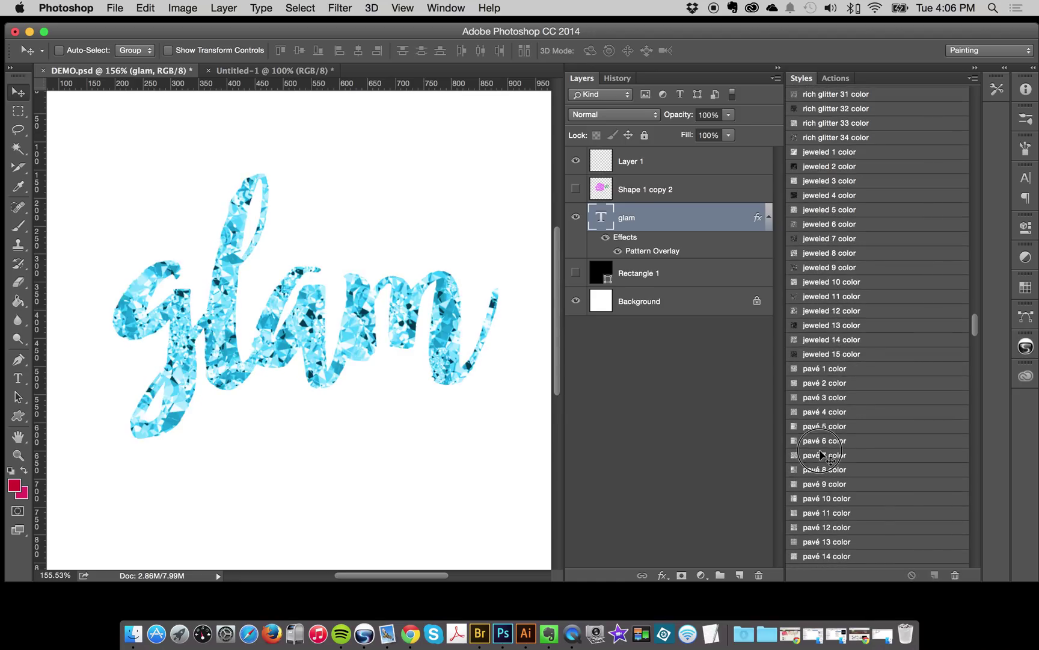
Preview a couple of the pavé color styles on the glam text.
left_click(836, 445)
scroll(841, 370, "down", 7)
left_click(840, 400)
scroll(830, 421, "down", 8)
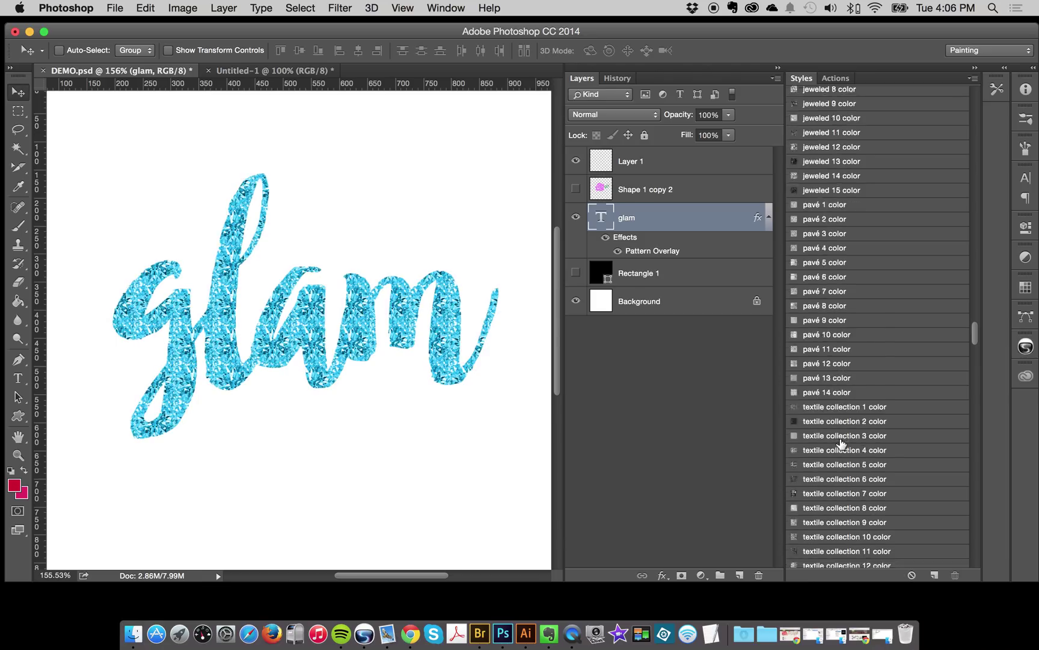
Try several textile collection color styles on the glam text.
left_click(852, 309)
left_click(848, 402)
left_click(842, 445)
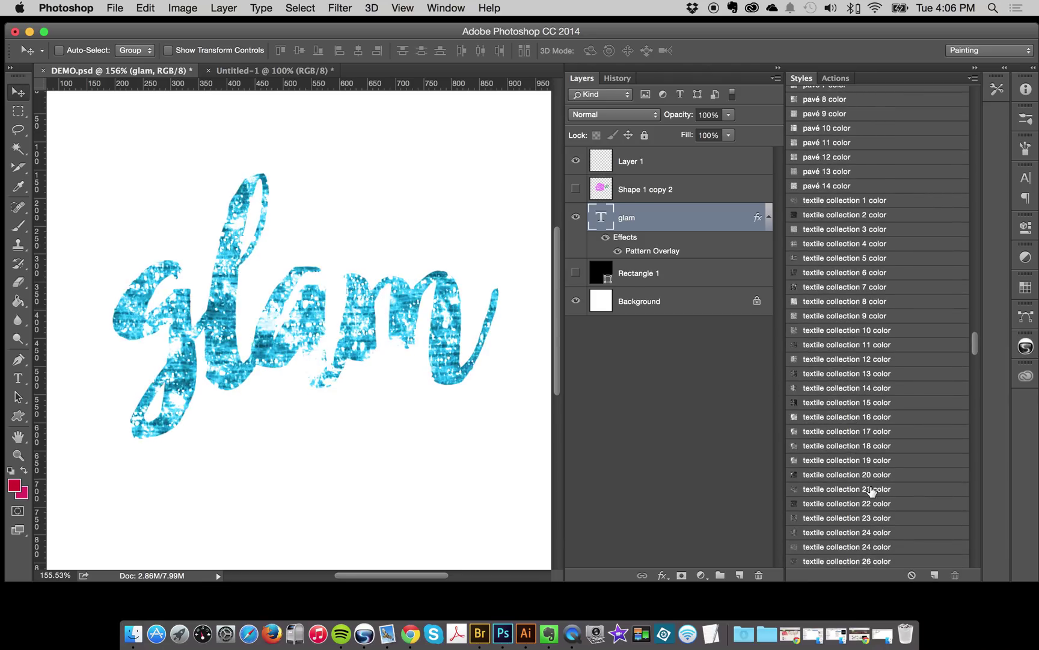
scroll(842, 361, "down", 5)
left_click(841, 298)
left_click(844, 360)
scroll(848, 373, "down", 3)
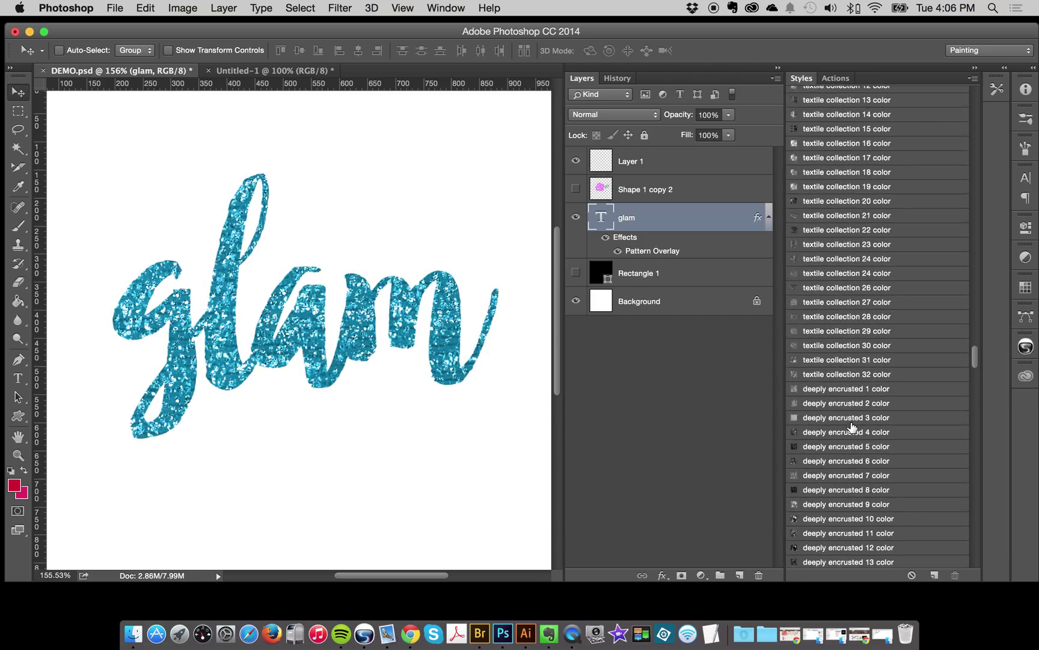
Preview a few deeply encrusted color styles on the glam text, including deeply encrusted 15 color.
left_click(859, 381)
scroll(860, 367, "down", 3)
left_click(867, 344)
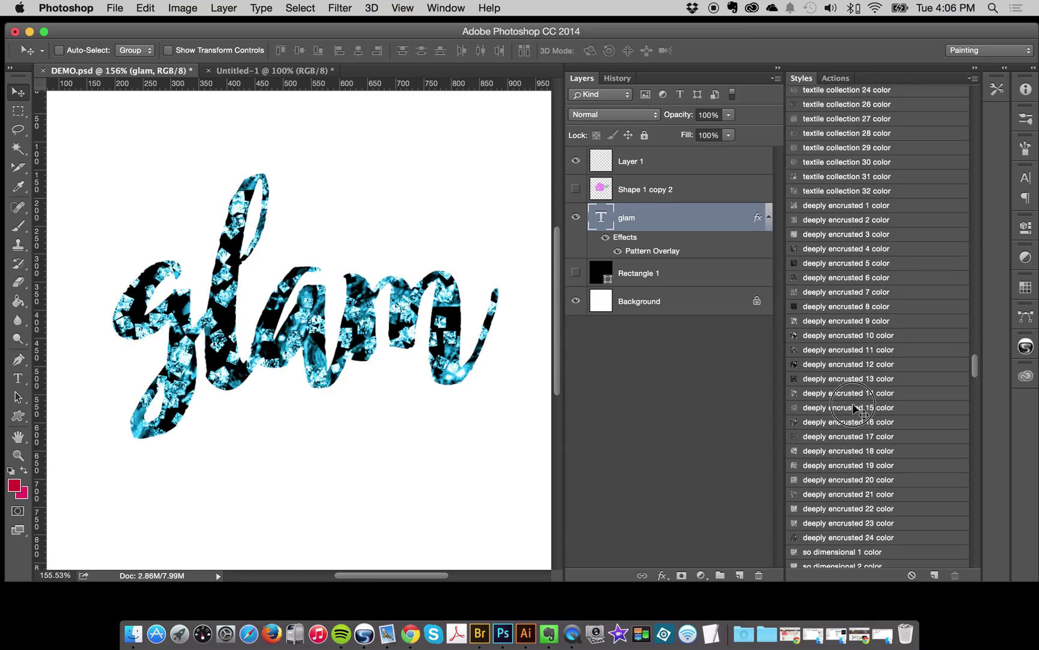
left_click(854, 412)
Compare a so dimensional, a lightly encrusted and the caviar 8 color style on the glam text.
scroll(856, 421, "down", 6)
left_click(866, 350)
scroll(860, 385, "down", 5)
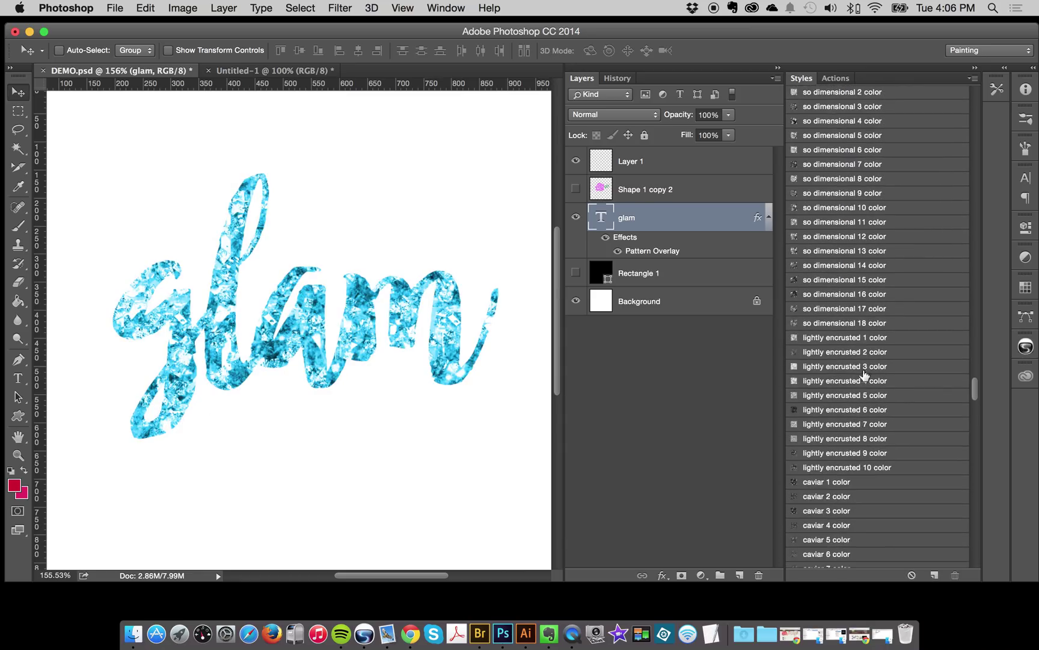
left_click(833, 409)
scroll(836, 397, "down", 5)
left_click(829, 427)
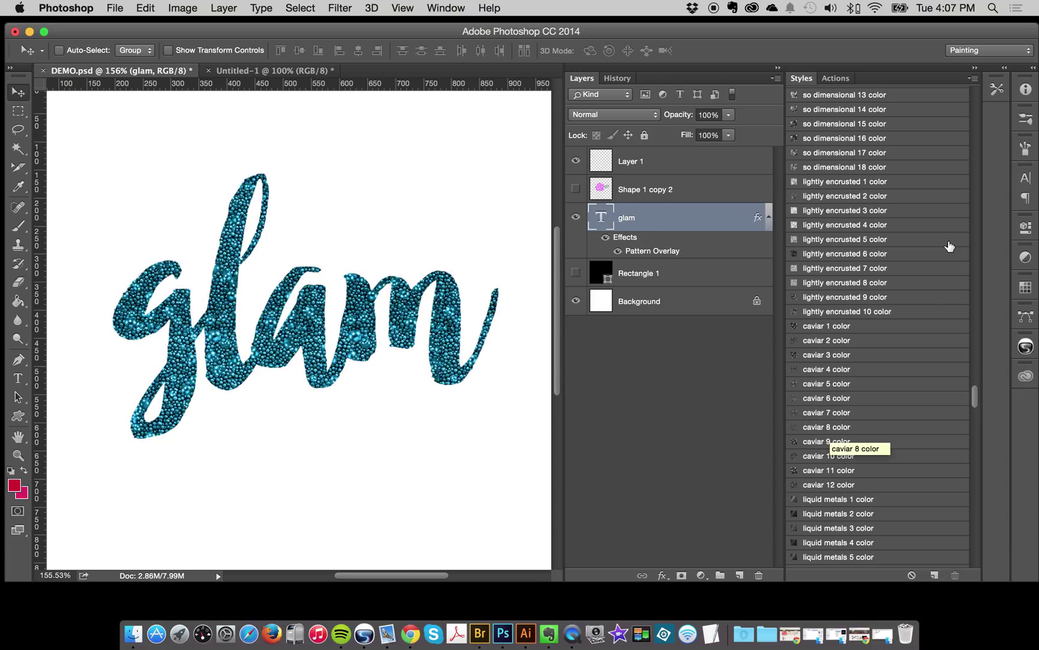
Select the Scale down style 50% action in the open Creative Couture Smart Styles set.
left_click(833, 78)
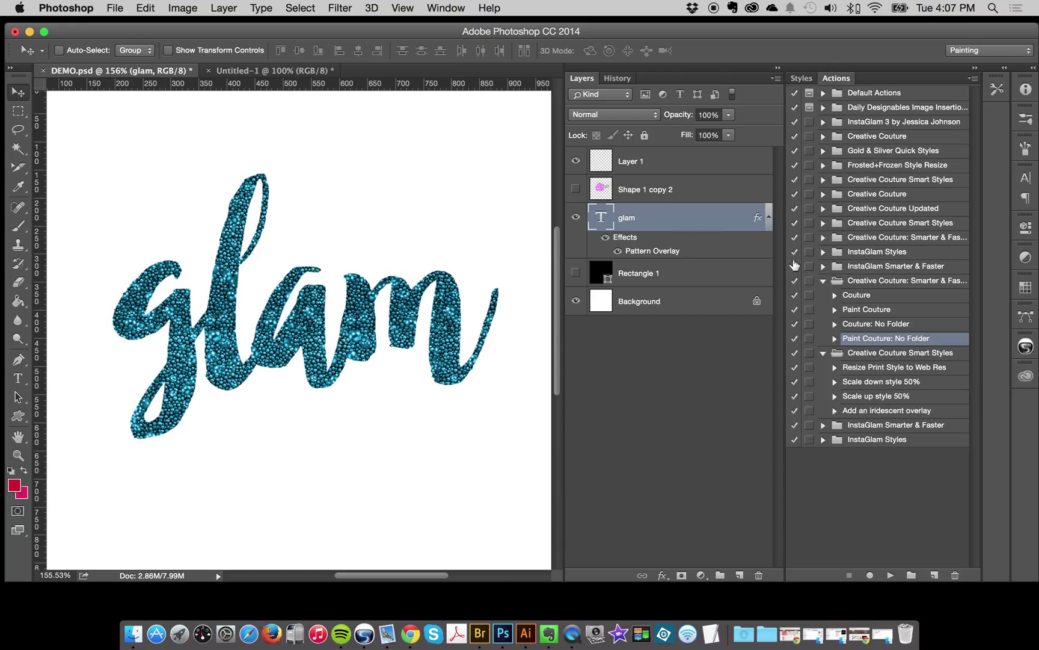
left_click(893, 355)
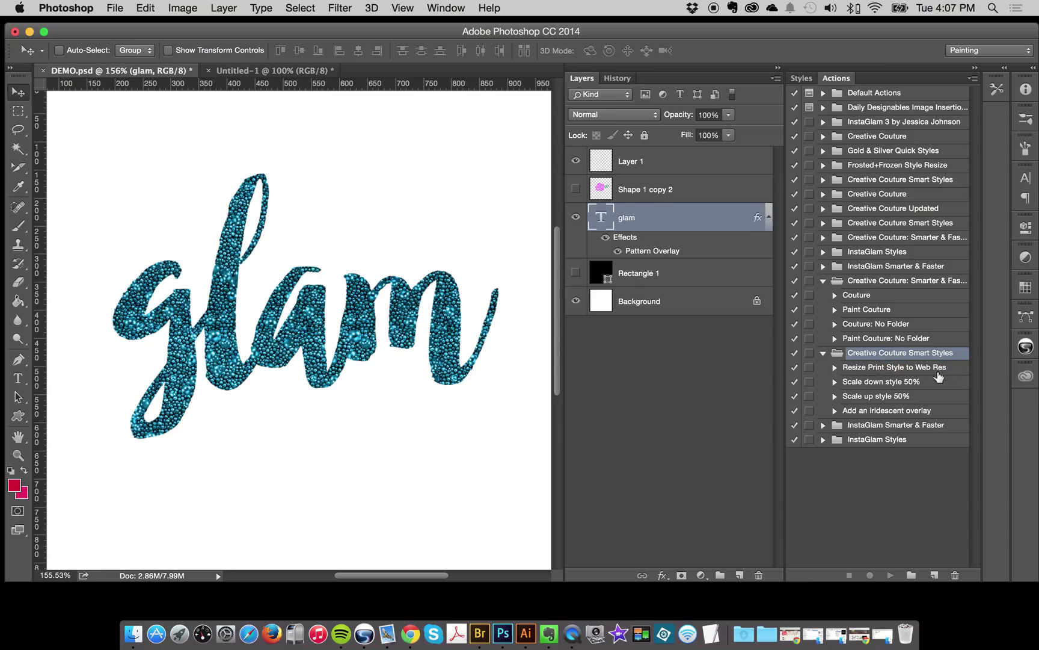
left_click(878, 383)
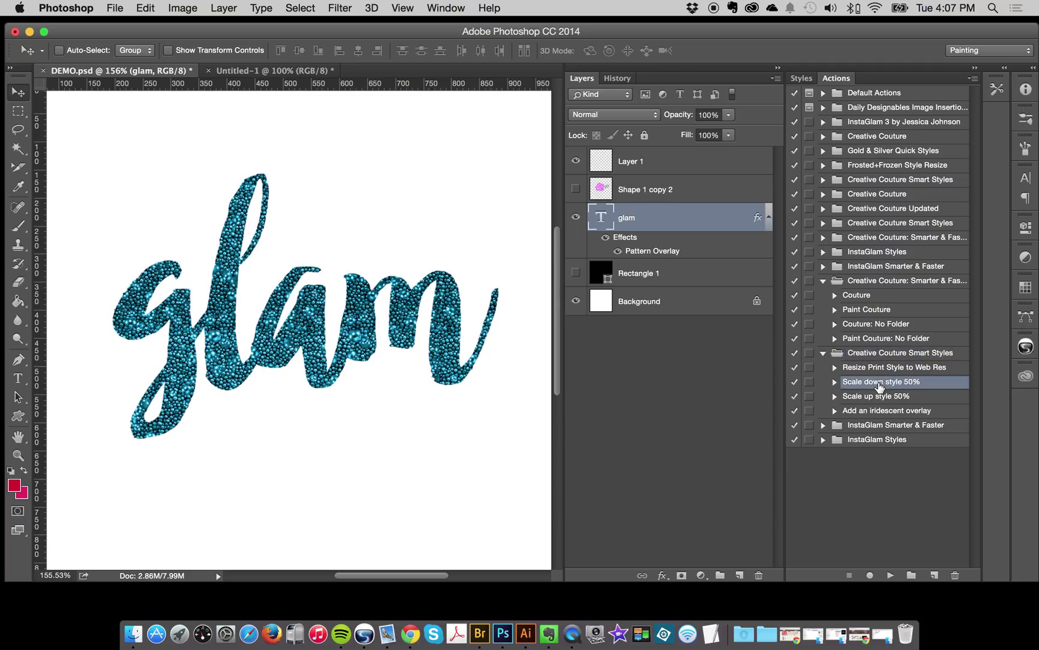
Try caviar 4 and so dimensional 8 and 9 color on the glam text, and apply so dimensional 7 color.
left_click(802, 79)
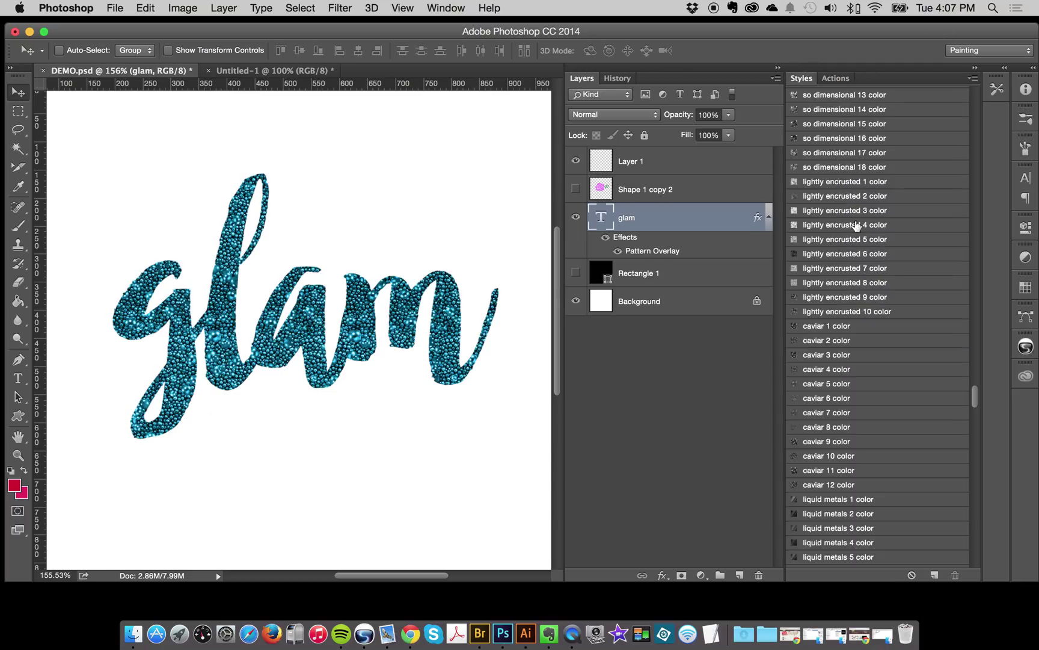
left_click(874, 371)
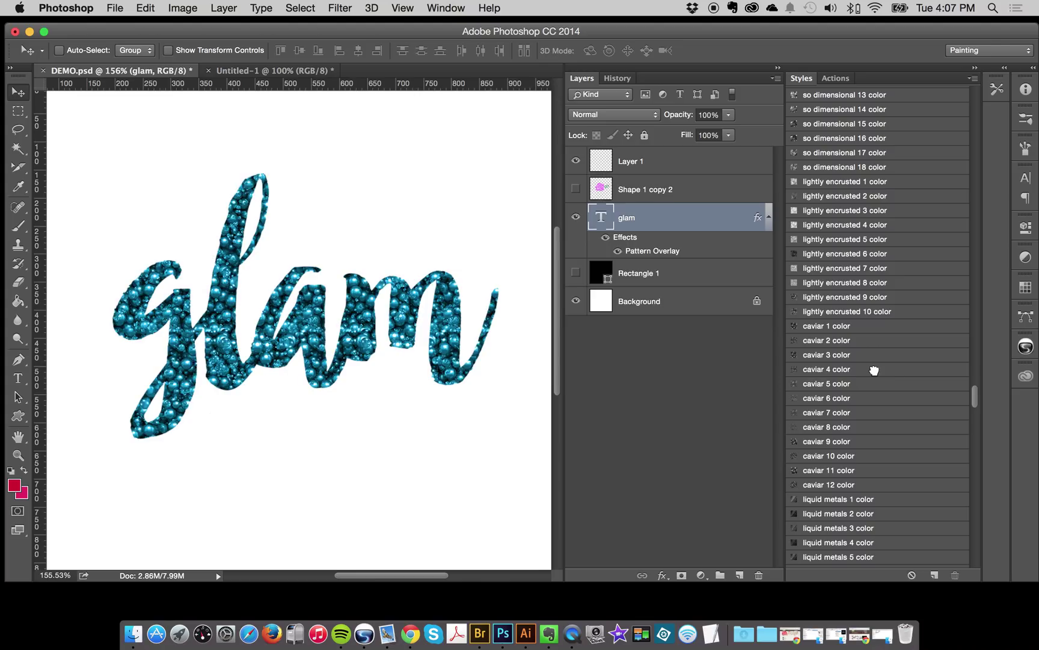
scroll(878, 349, "up", 5)
scroll(866, 289, "up", 4)
left_click(854, 265)
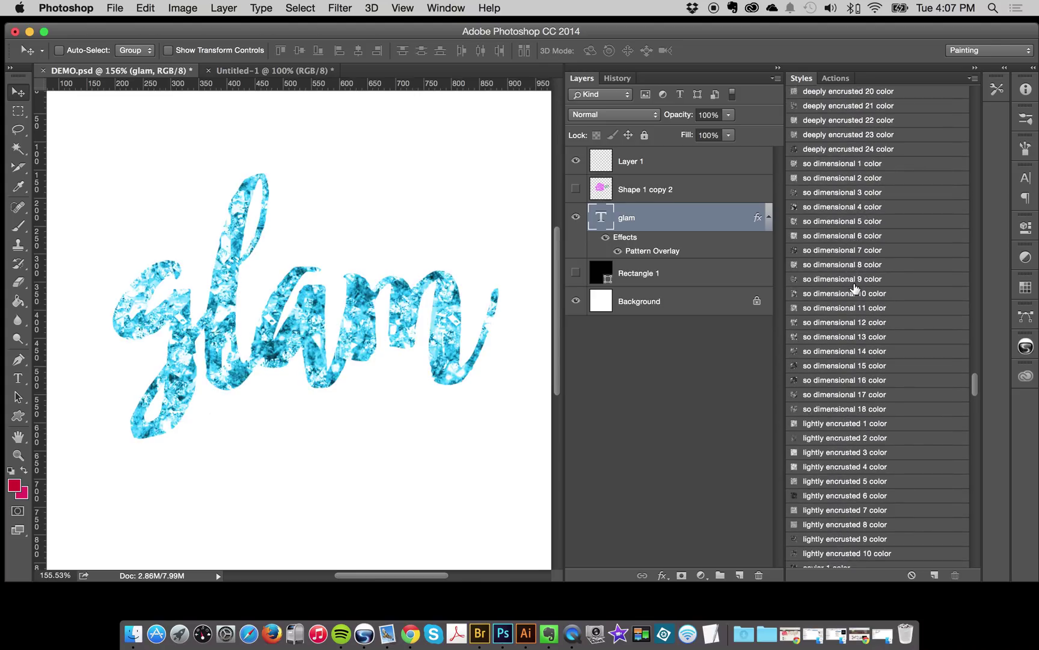
left_click(853, 281)
left_click(857, 265)
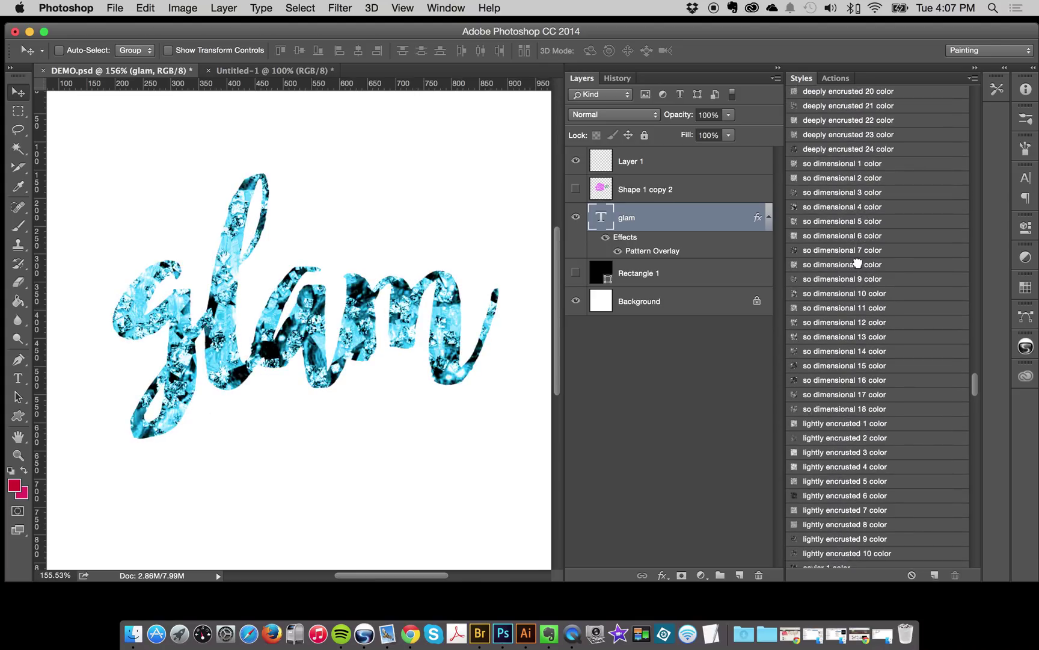
left_click(858, 245)
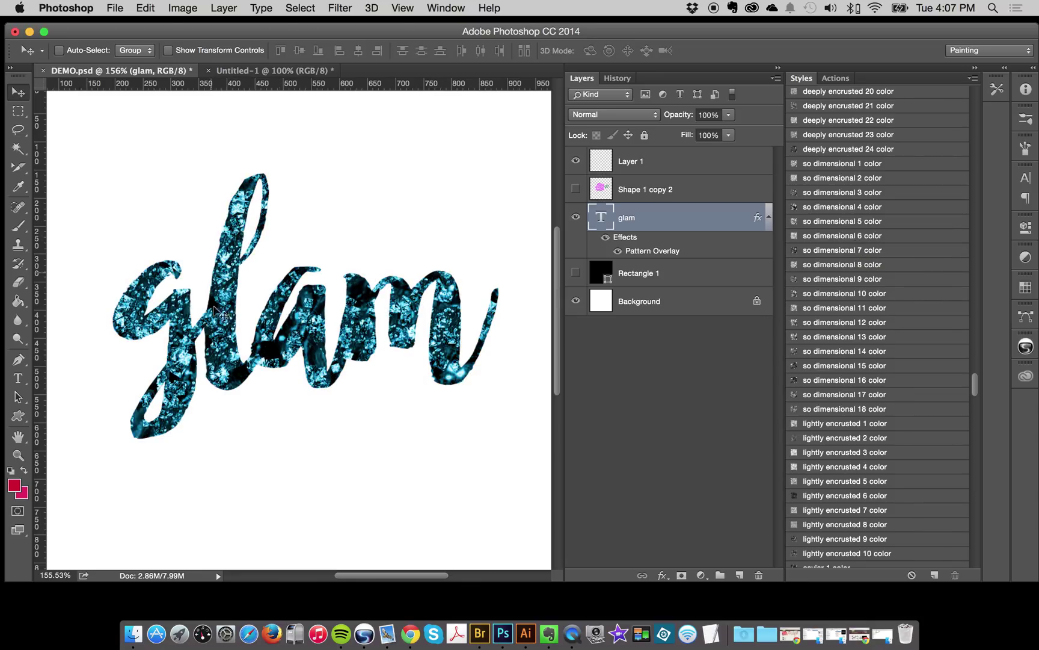
Run the Scale down style 50% action twice on the glam text, and run Scale up style 50% once.
left_click(836, 79)
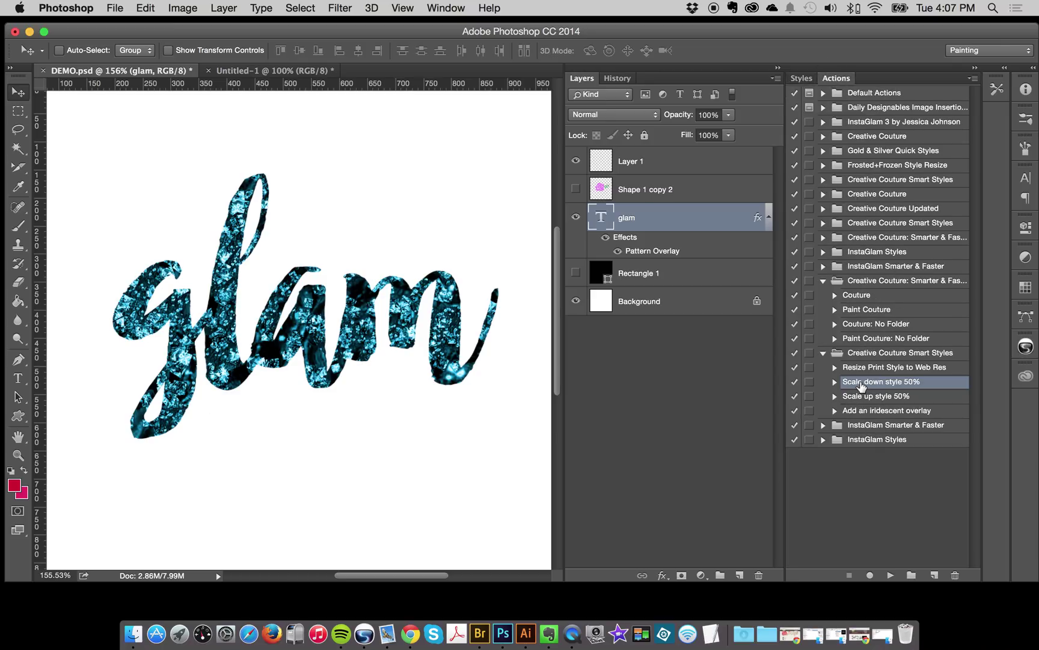
left_click(891, 575)
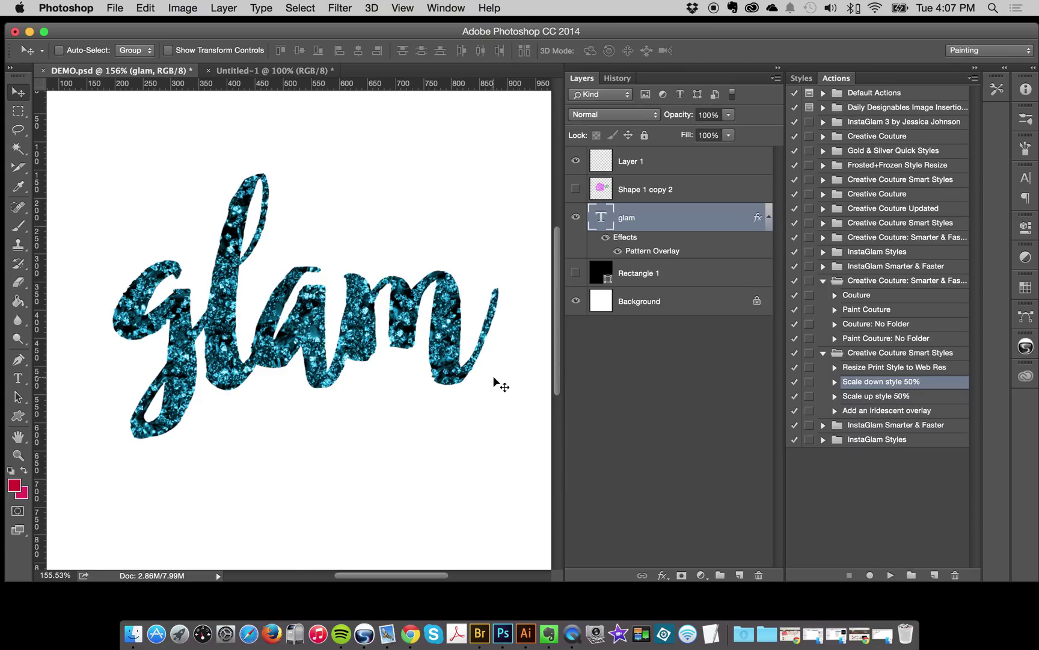
left_click(890, 575)
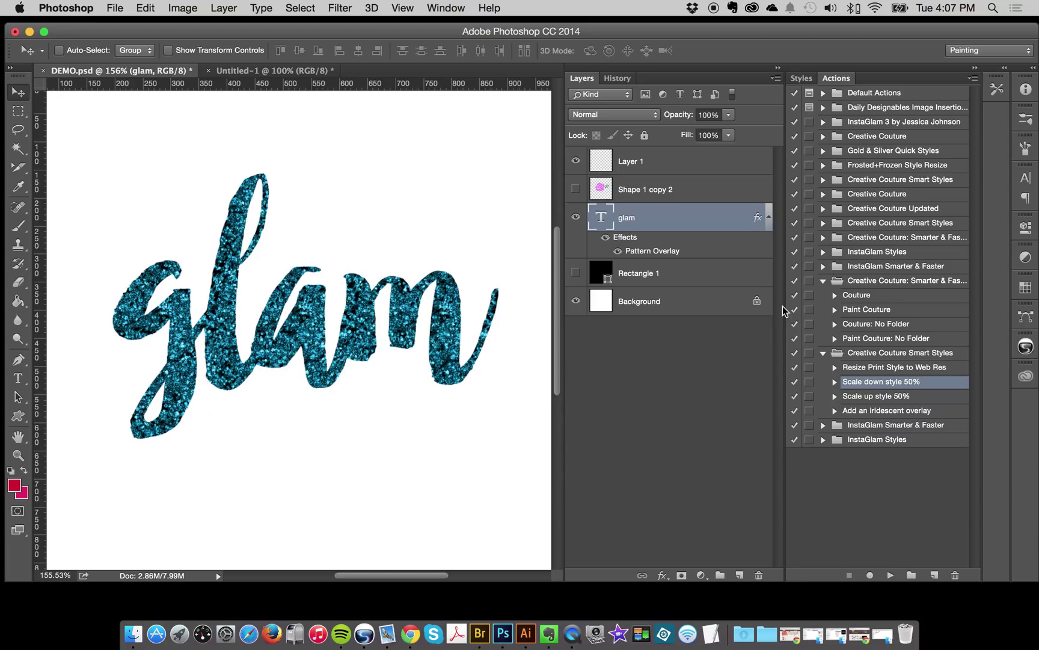
left_click(858, 397)
left_click(890, 575)
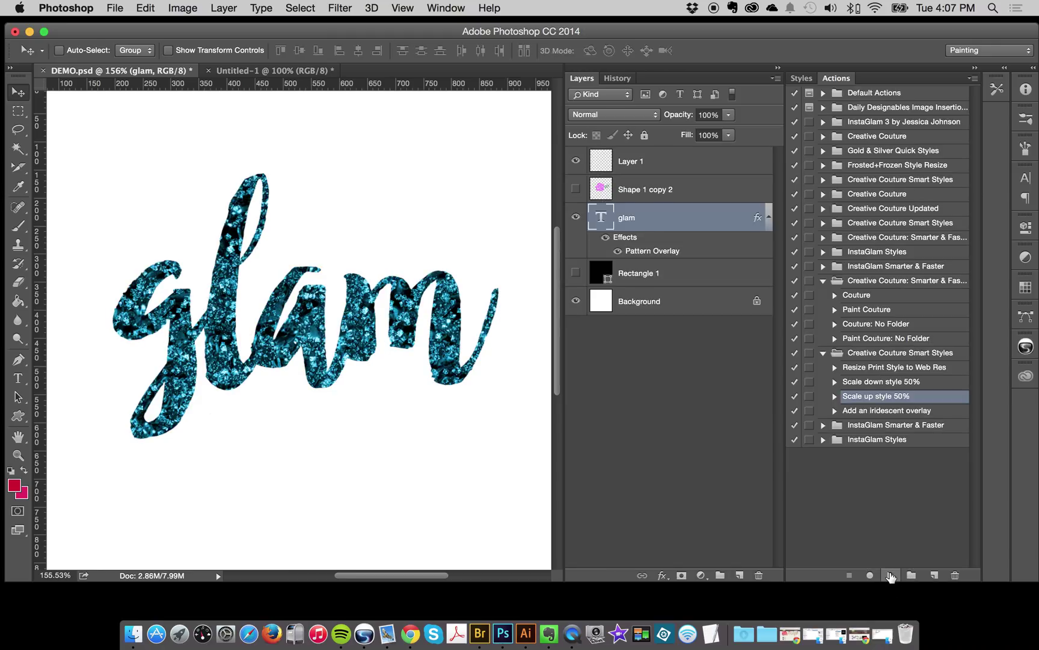
Run Scale up style 50% once more on the glam text, and replace its style with textile collection 18 color.
left_click(891, 575)
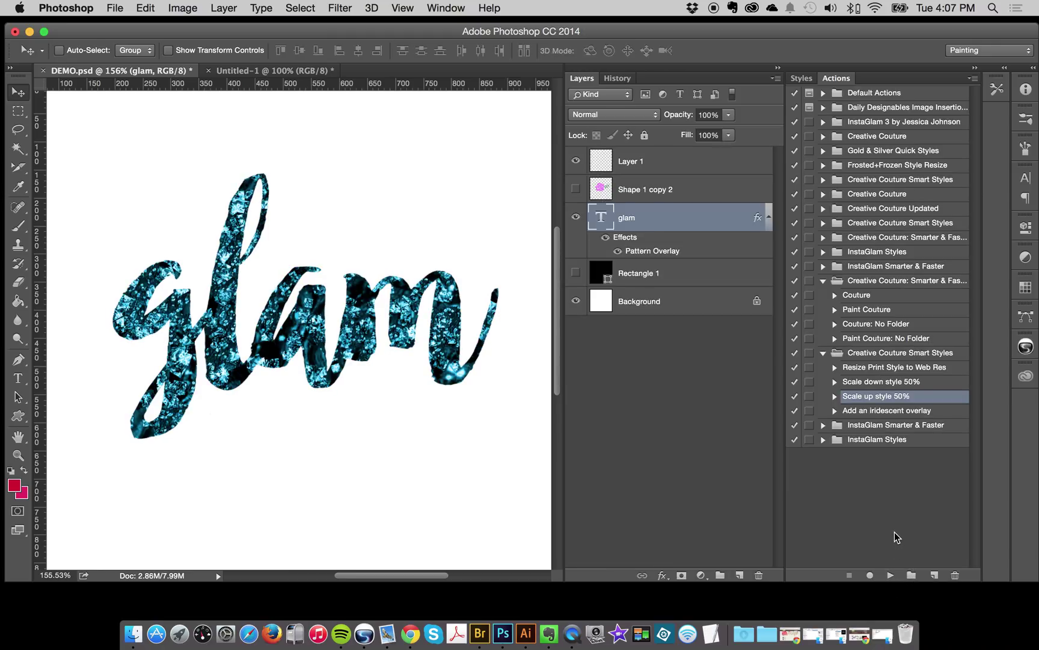
left_click(801, 78)
scroll(884, 250, "up", 10)
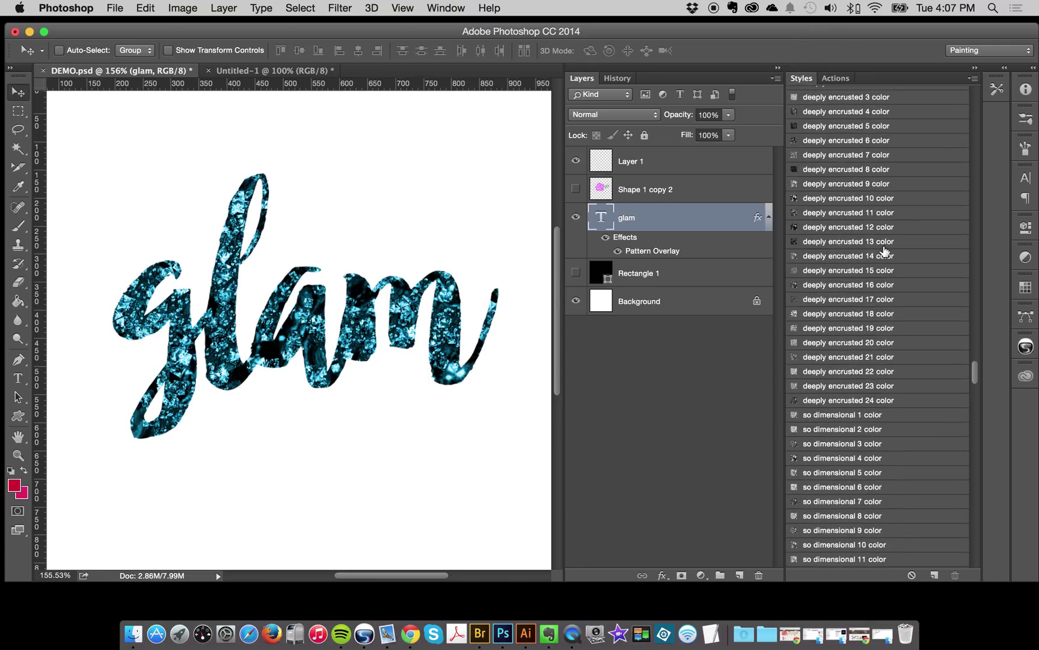
scroll(883, 249, "up", 3)
left_click(821, 231)
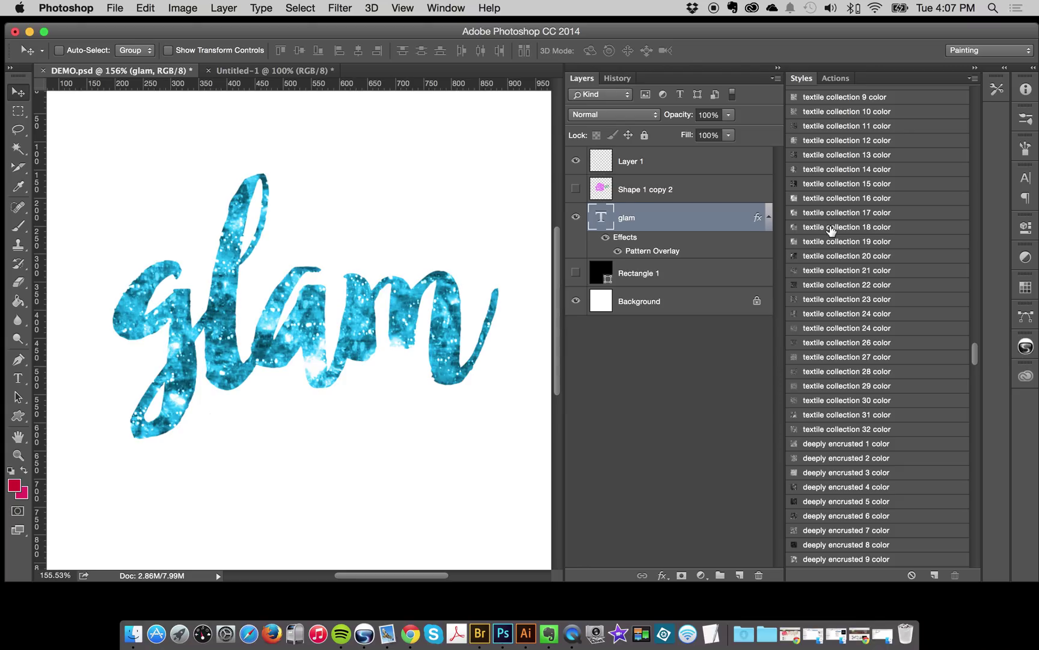
Run the Scale down style 50% action once on the textile-styled glam text.
left_click(836, 79)
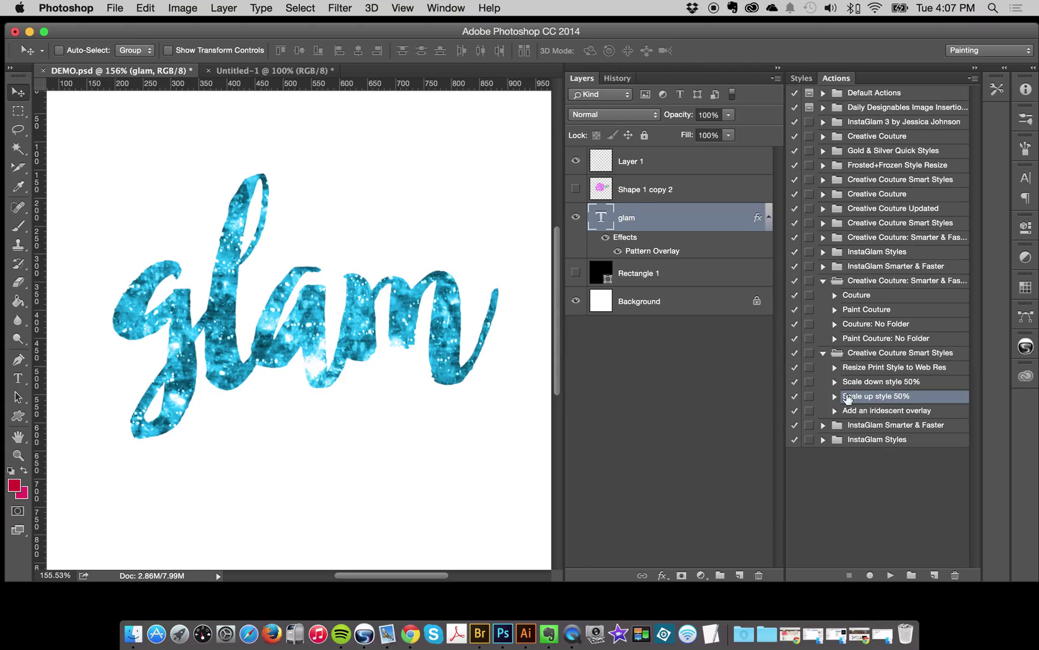
left_click(884, 383)
left_click(891, 576)
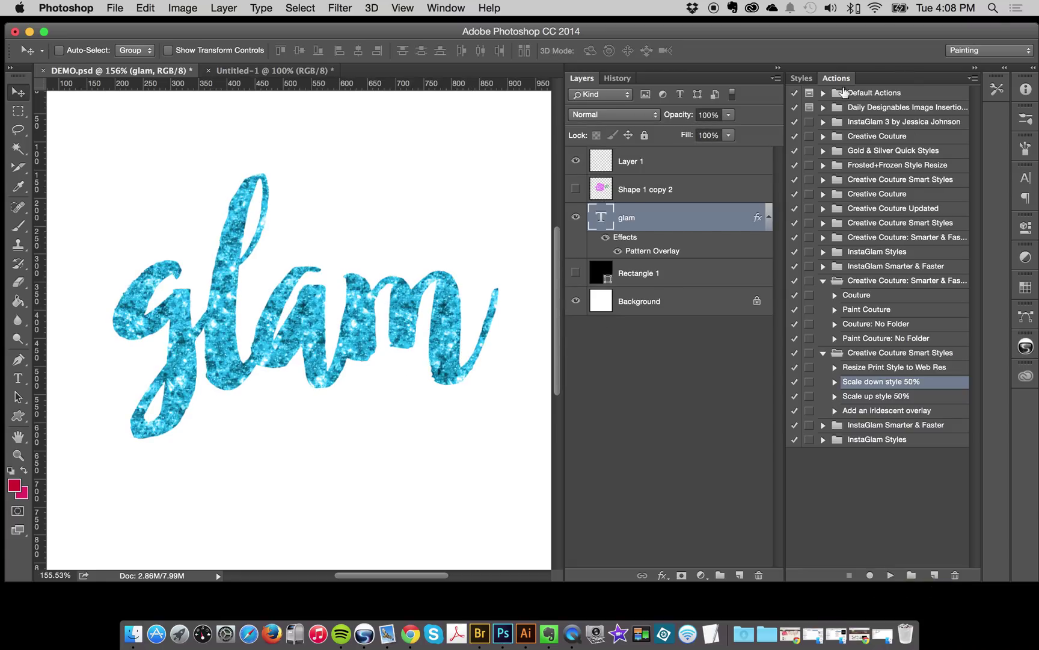
Apply a different textile collection color style to the glam text, and run Scale down style 50% on it twice.
left_click(801, 79)
left_click(839, 182)
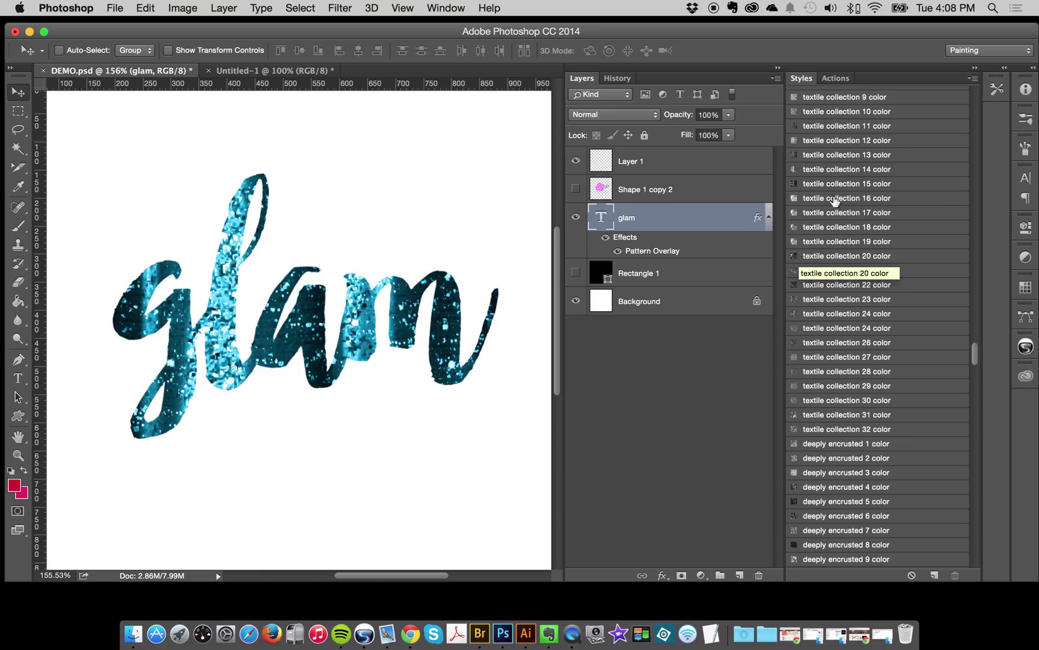
left_click(835, 79)
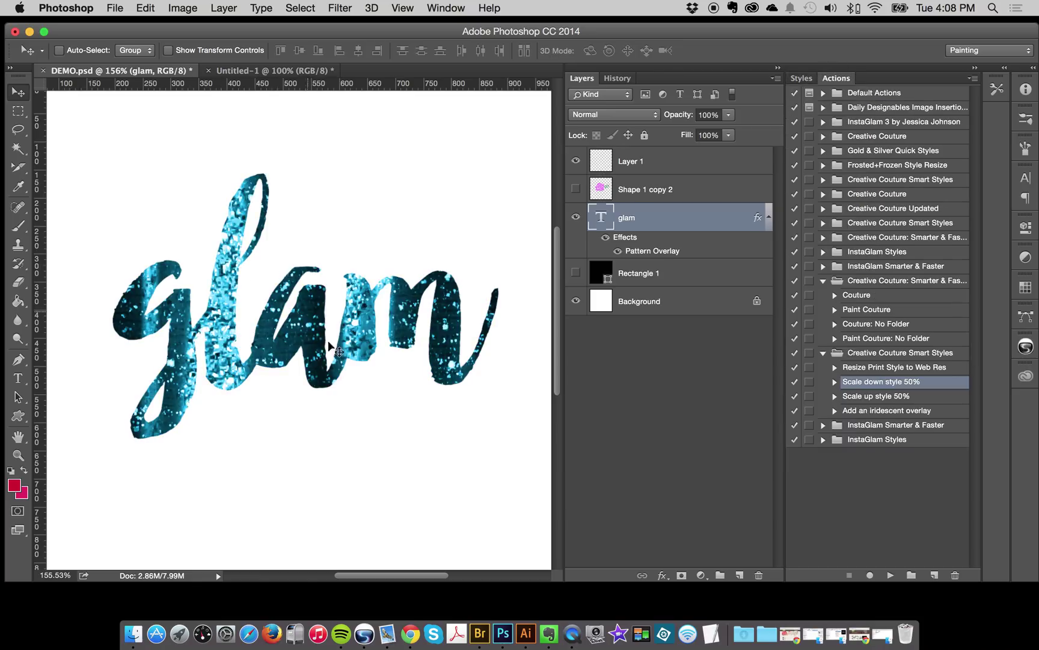
left_click(890, 575)
left_click(889, 576)
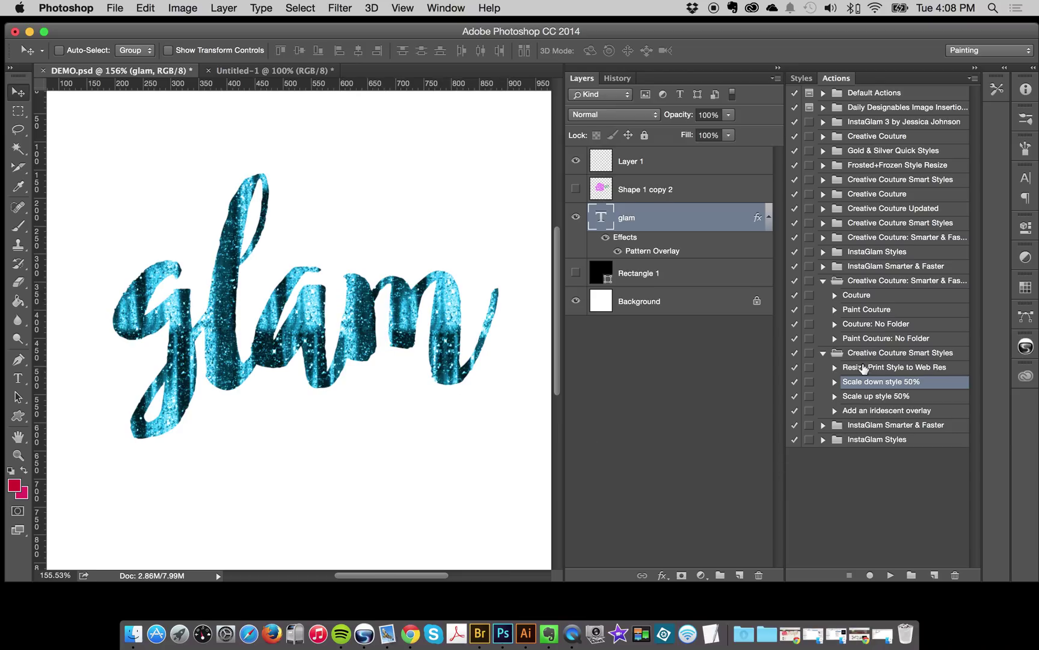
Run Scale up style 50% once on the glam text, and check its Pattern Overlay settings without changing them.
left_click(887, 400)
left_click(891, 576)
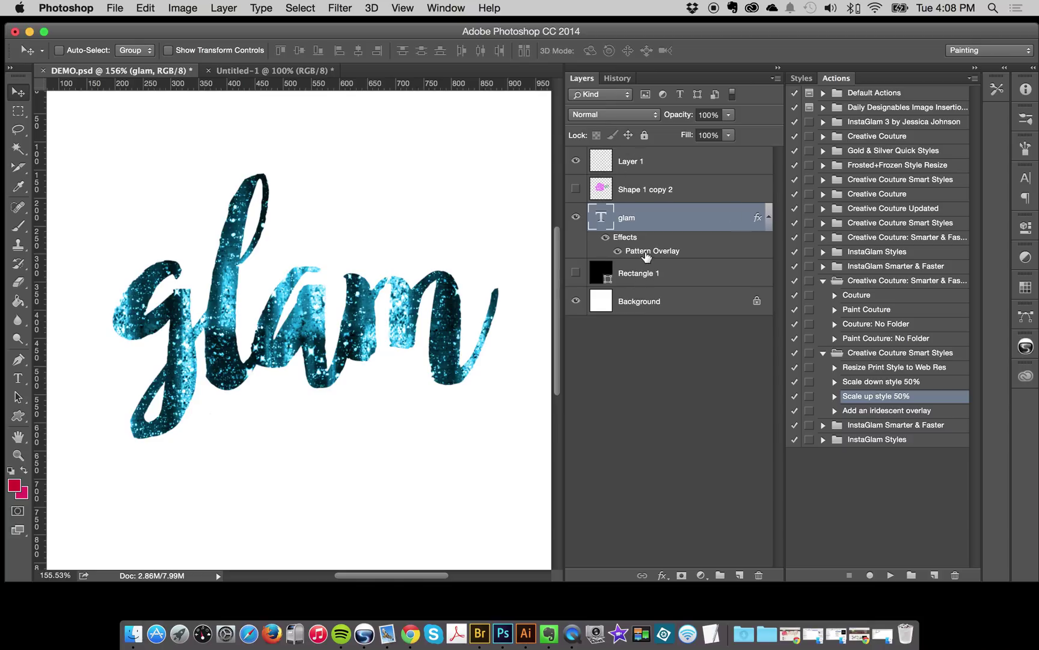
double_click(692, 250)
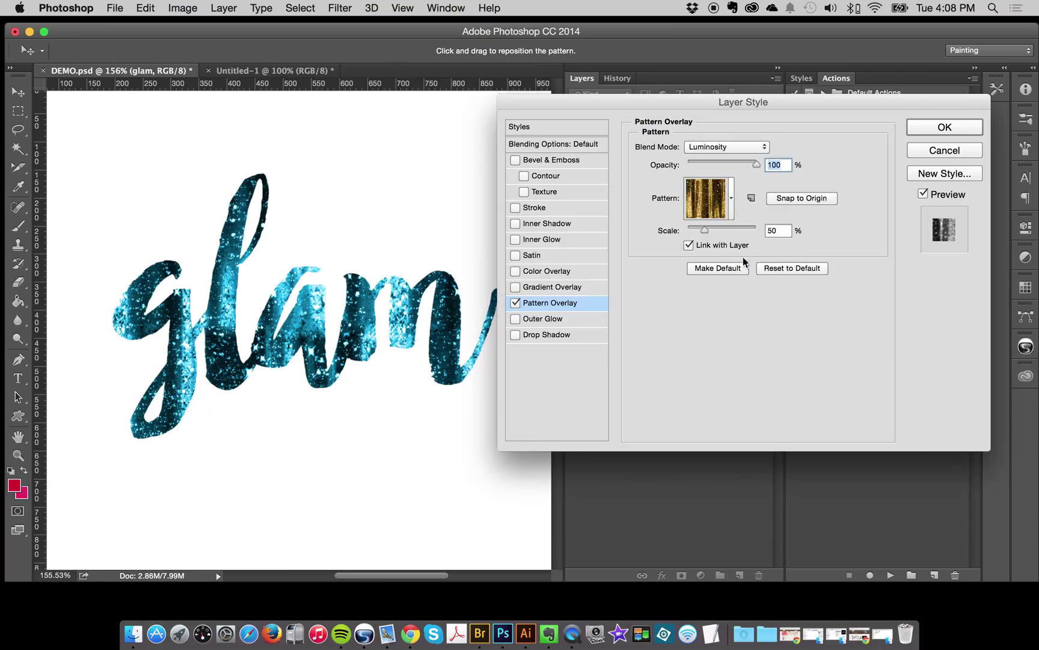
left_click(945, 150)
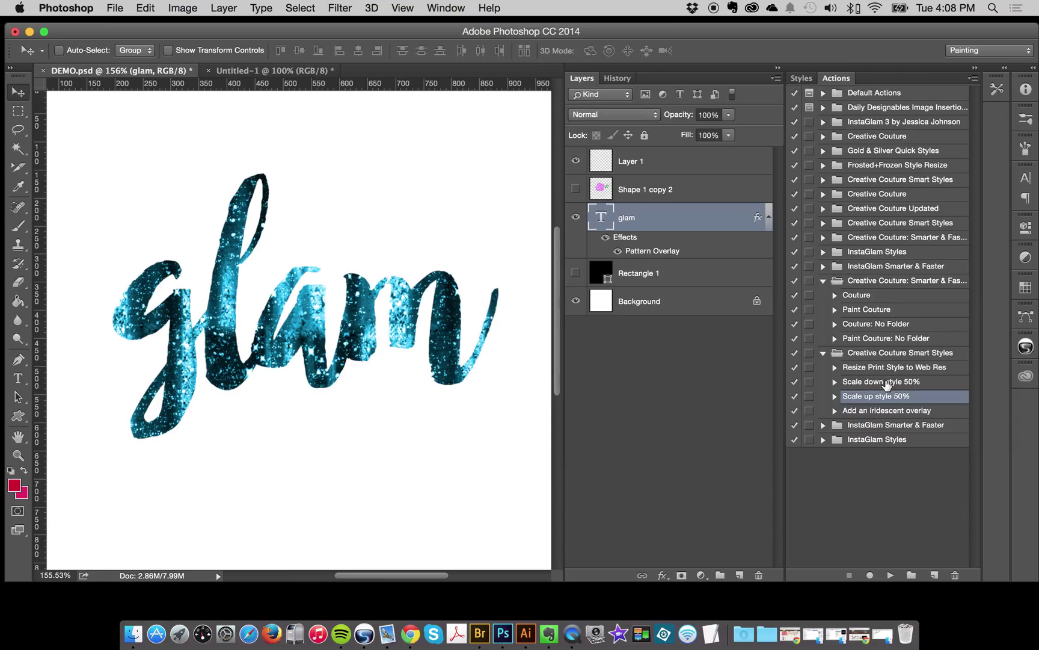
right_click(645, 221)
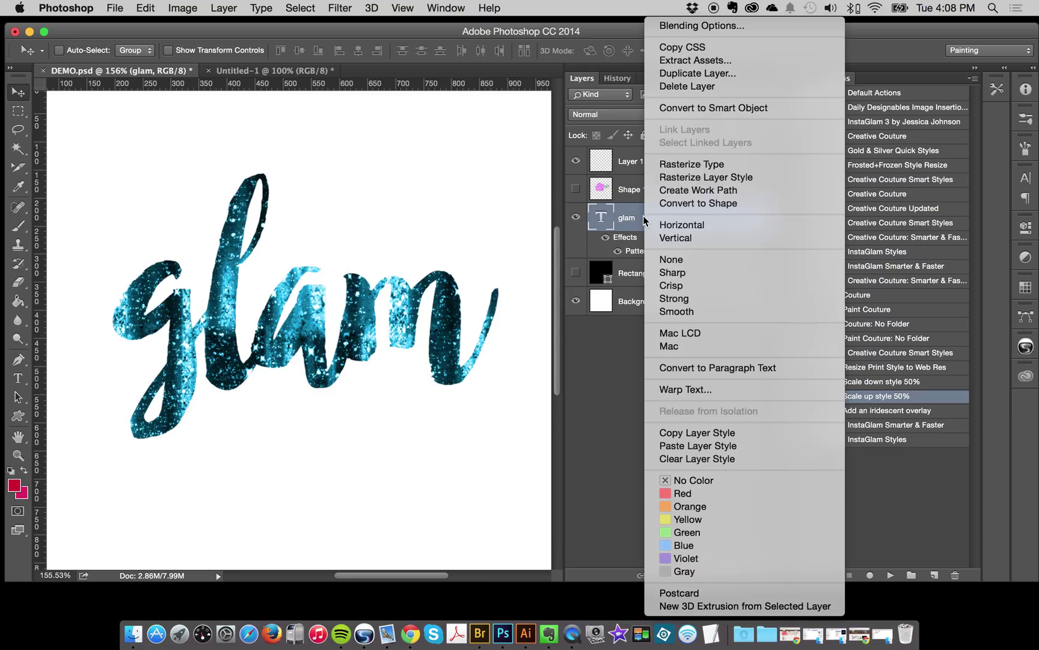
left_click(617, 237)
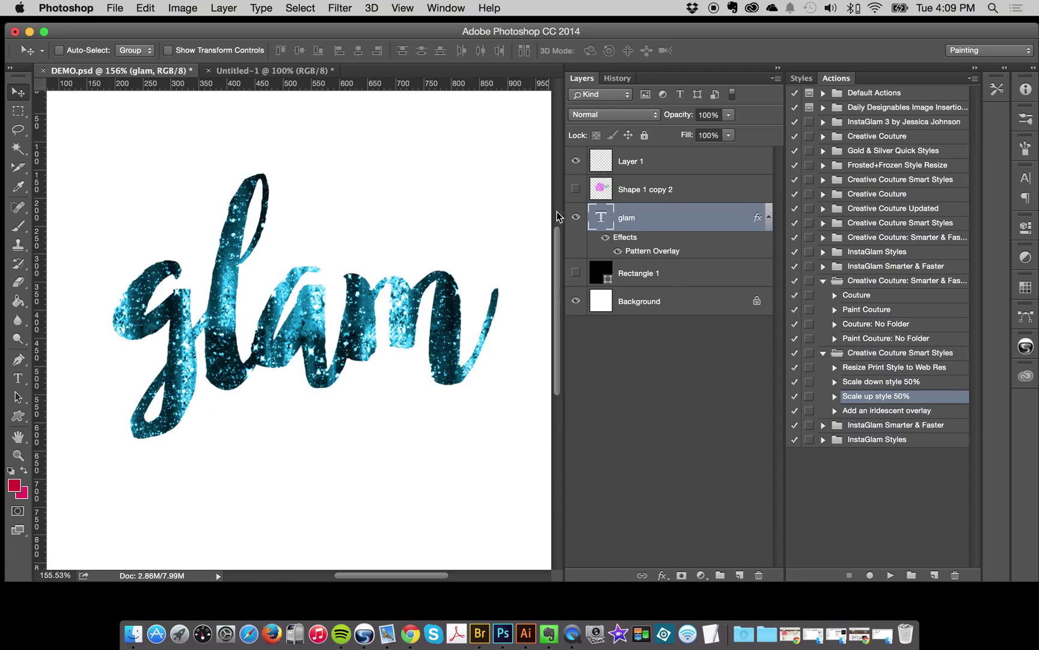
Set the glam text's color to black, hex 000000.
double_click(598, 220)
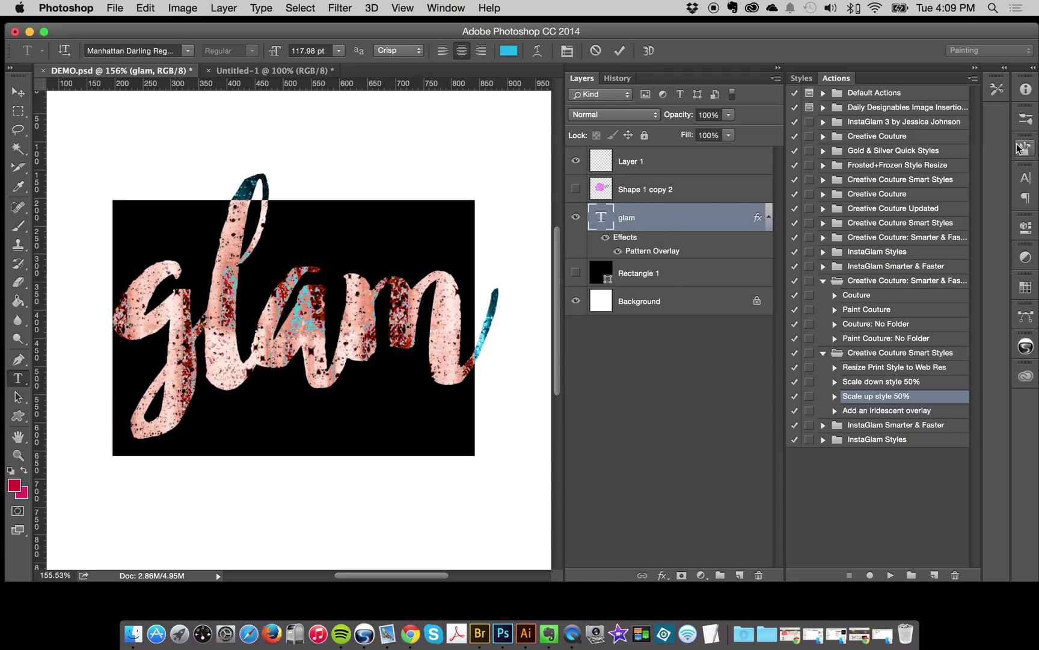
left_click(1026, 177)
left_click(974, 259)
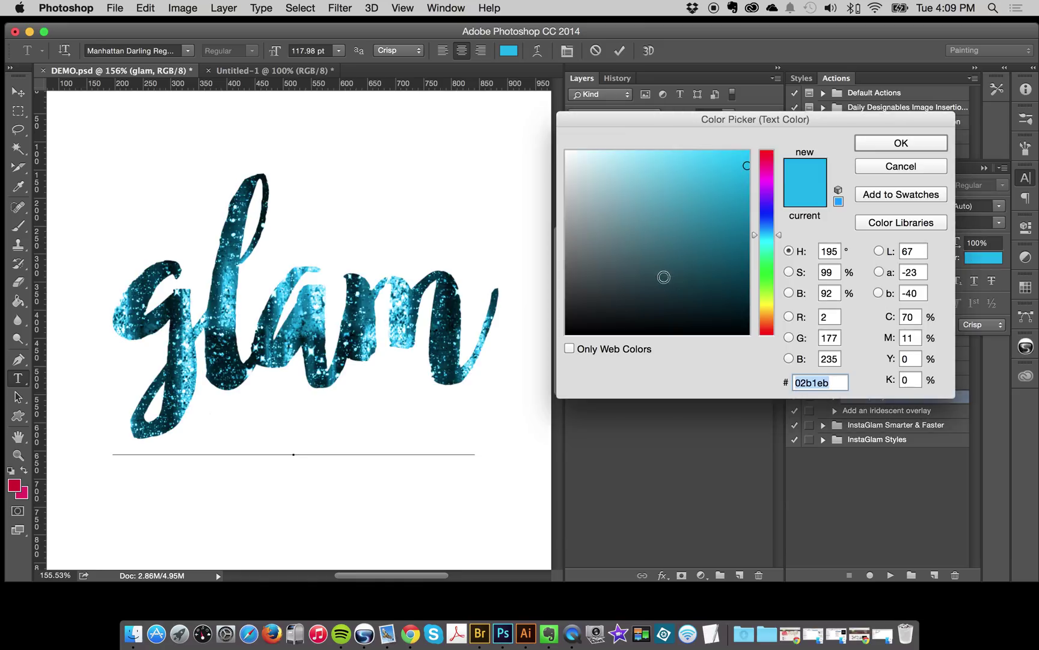
type("000000")
left_click(905, 143)
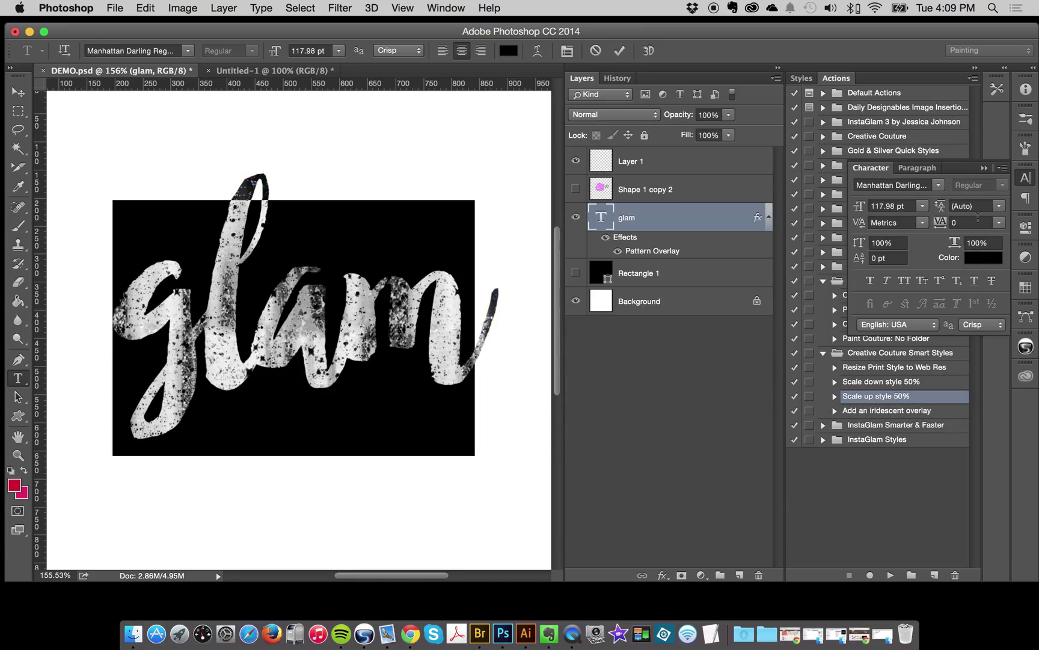
left_click(1026, 178)
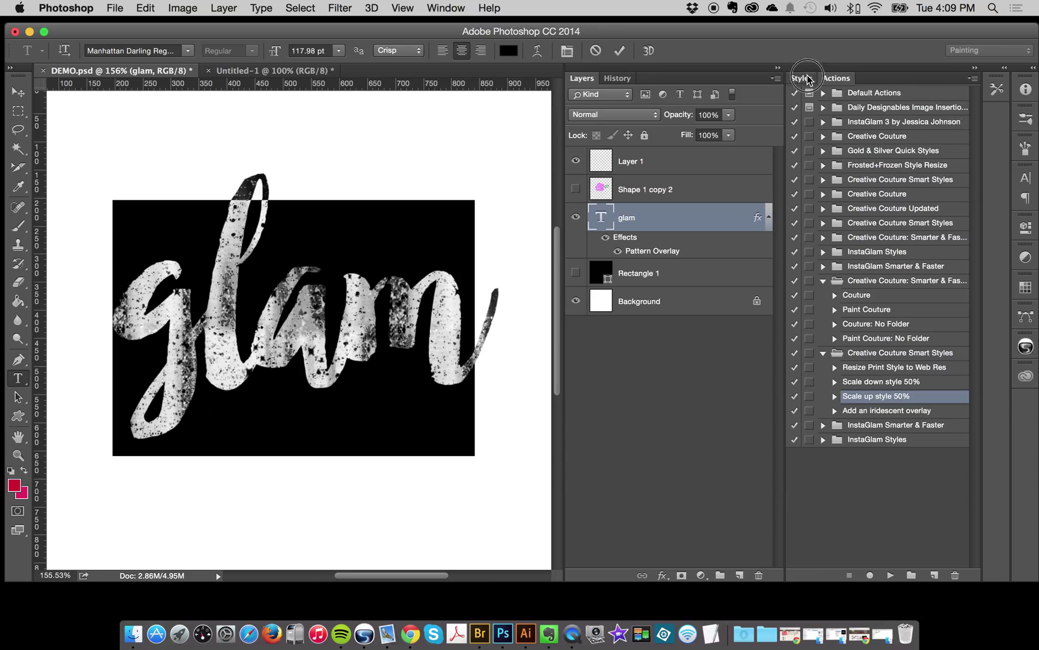
Try the jeweled 1 color style on the black glam text, and apply pavé 14 color.
left_click(803, 78)
scroll(904, 395, "down", 10)
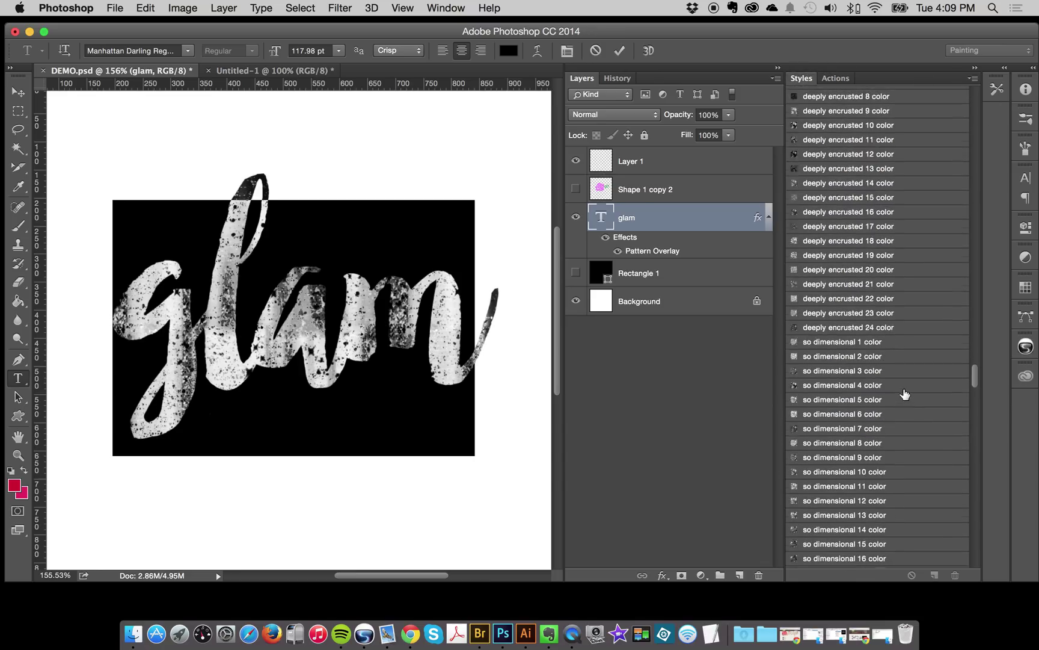
scroll(904, 394, "up", 20)
scroll(904, 394, "up", 3)
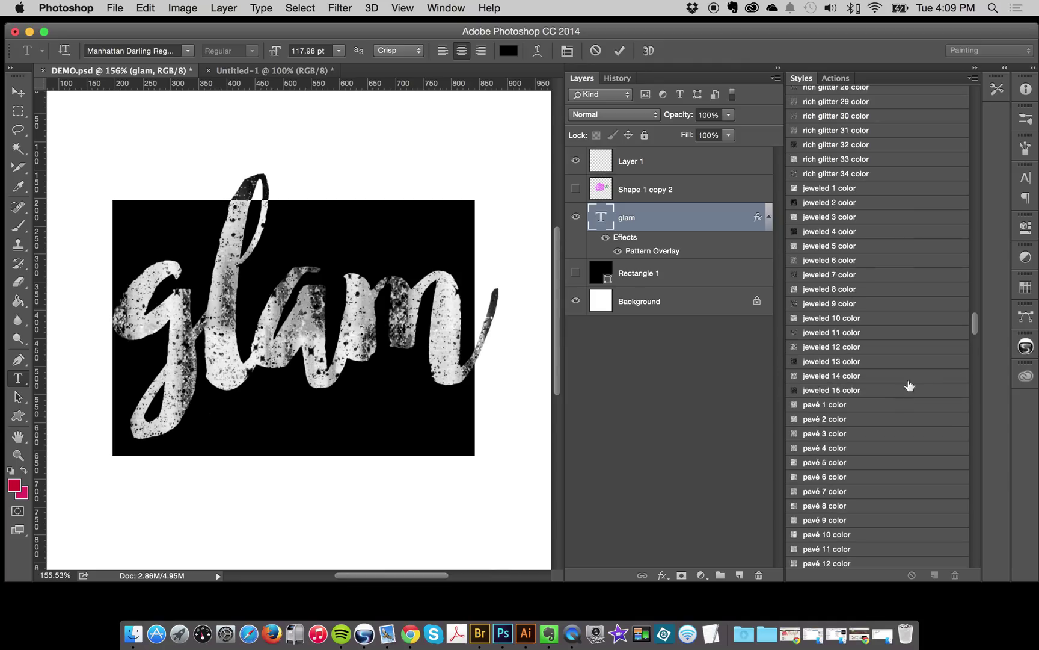
left_click(824, 188)
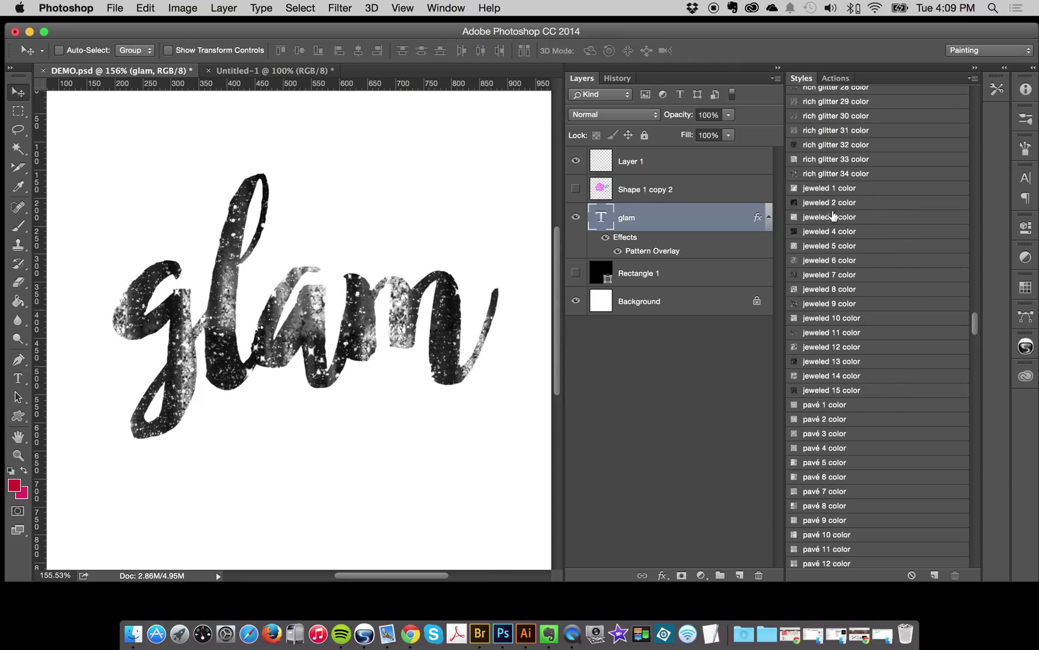
left_click(830, 189)
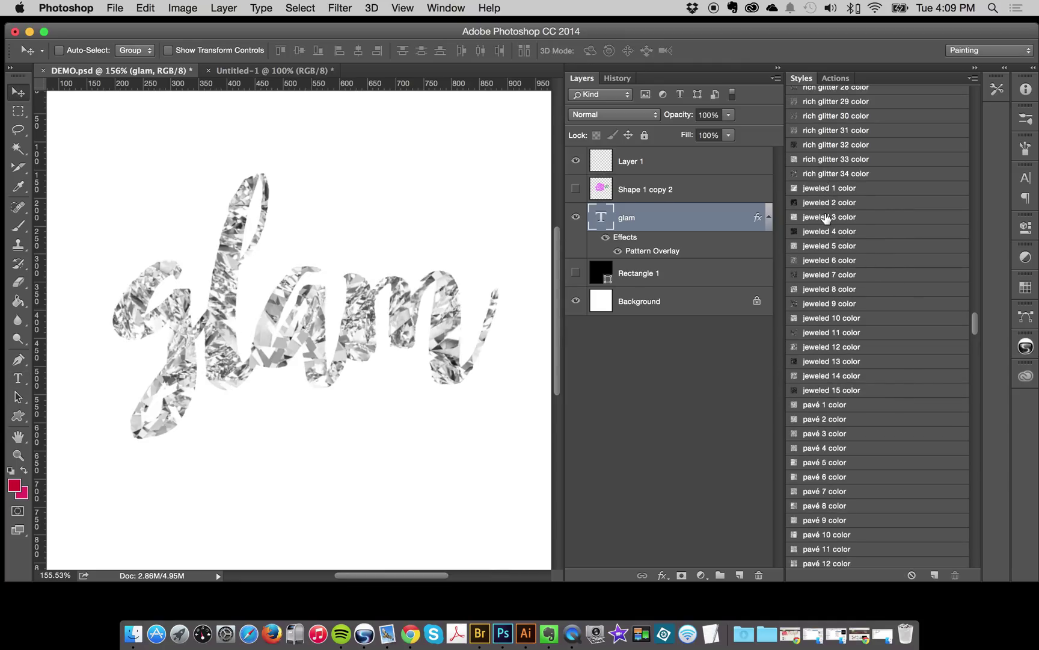
scroll(836, 404, "down", 6)
scroll(836, 405, "down", 9)
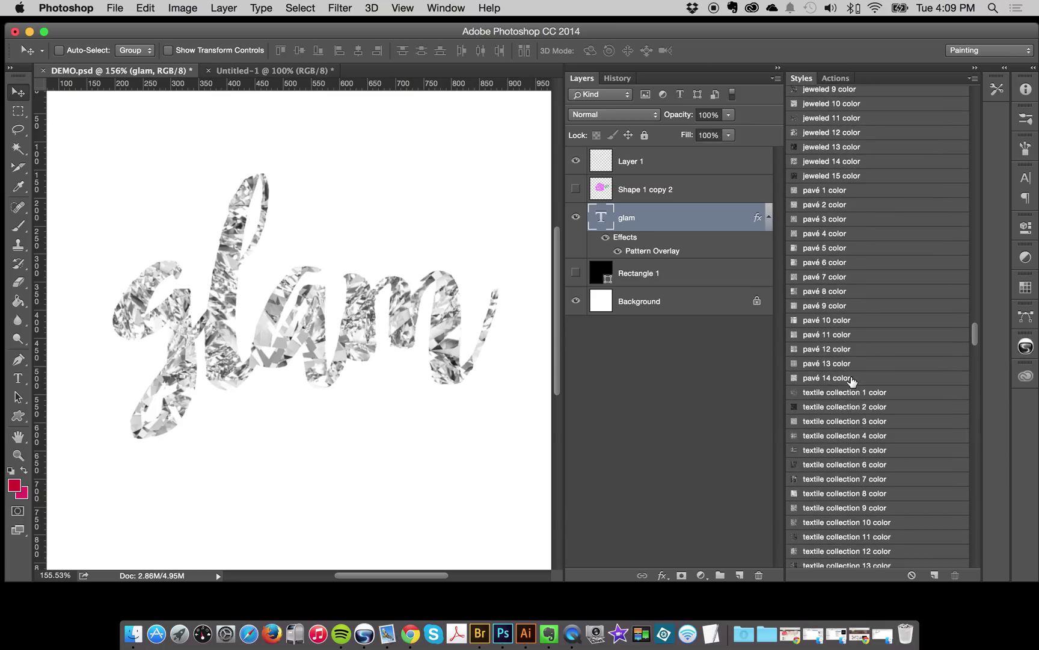
left_click(848, 379)
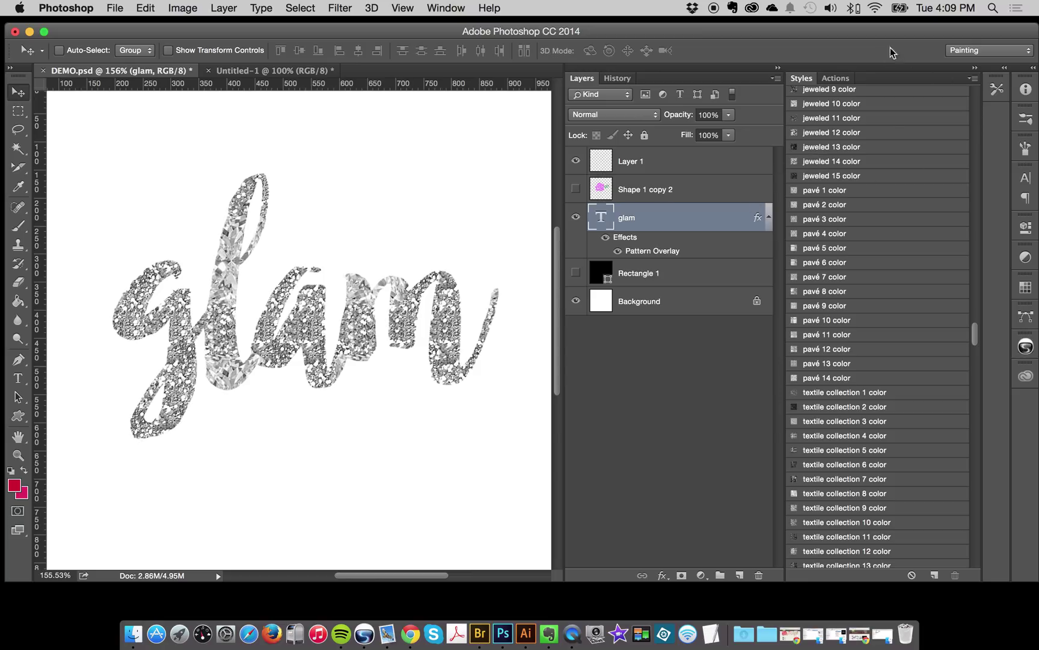
Run the Add an iridescent overlay action on the glam text, and expand the Iridescent group to inspect its glam layer.
left_click(836, 79)
left_click(896, 413)
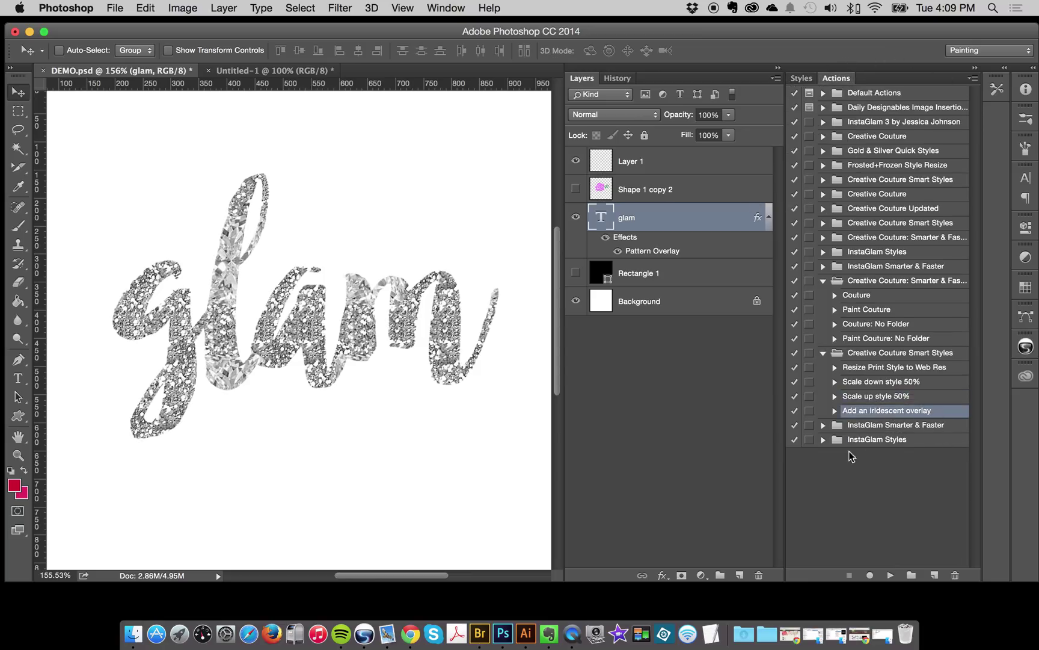
left_click(889, 575)
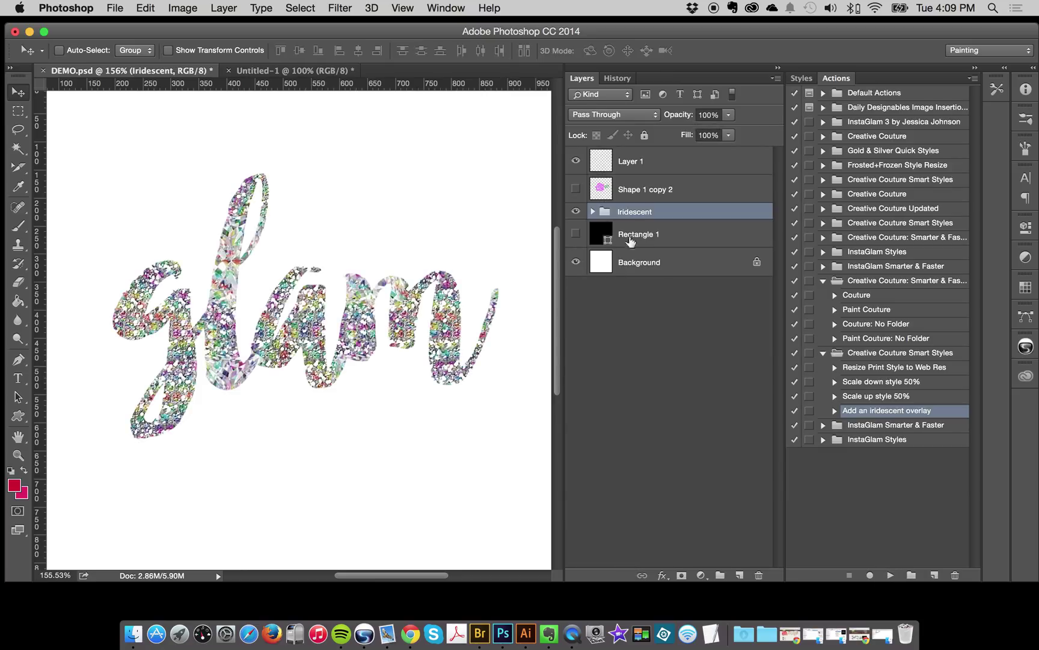
left_click(592, 211)
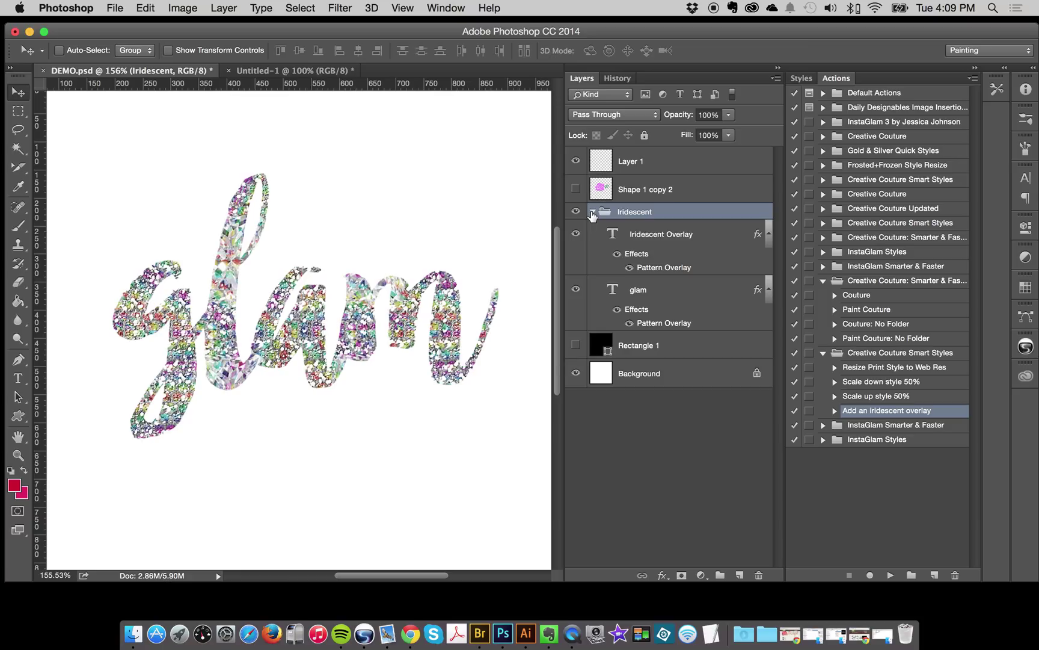
left_click(649, 293)
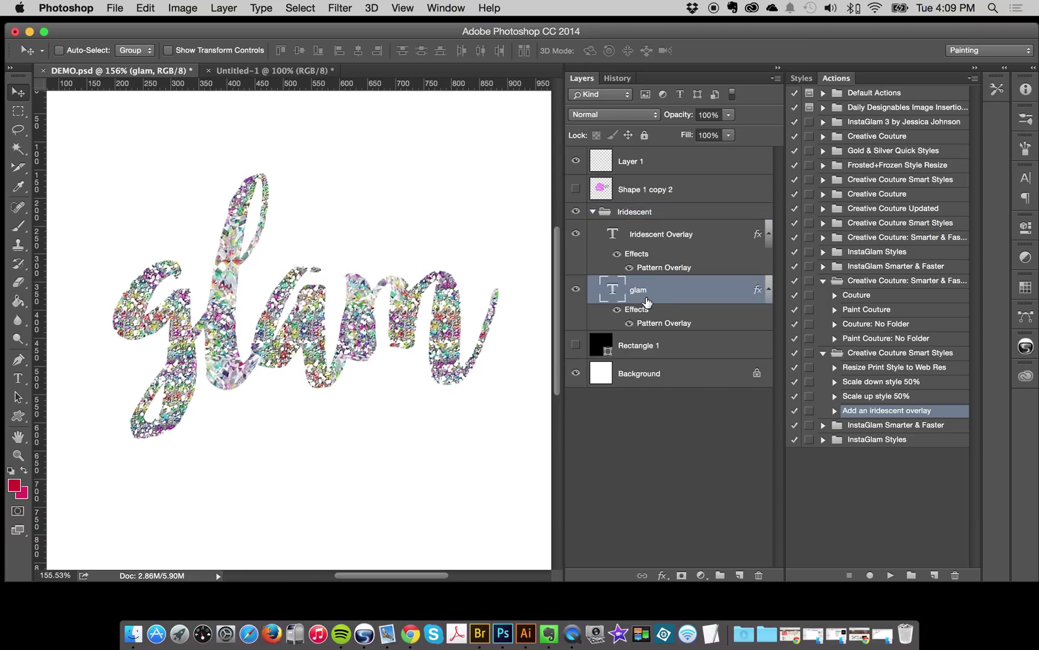
Try several iridescent patterns in the Iridescent Overlay layer's Pattern Overlay, including 7 and 5, and choose iridescent overlay 4.
left_click(653, 236)
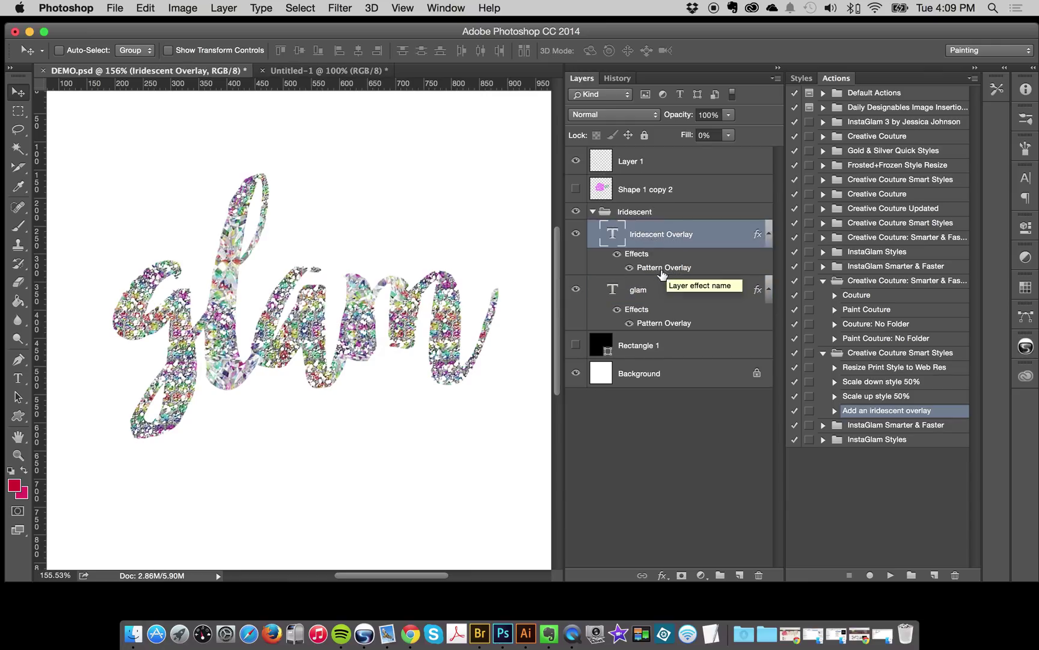
double_click(653, 271)
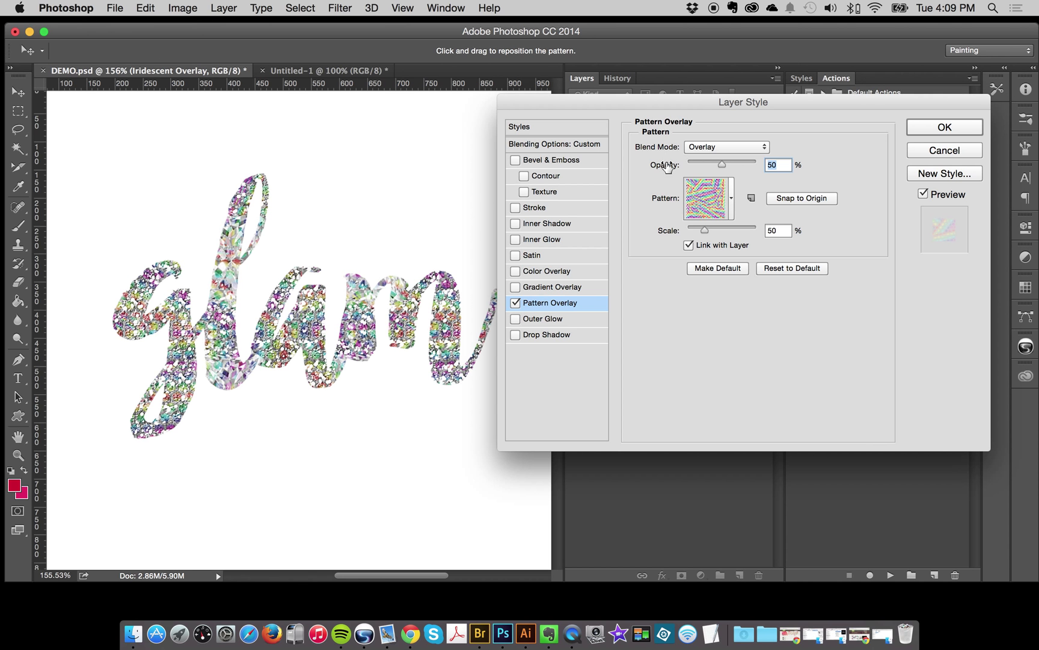
left_click(710, 204)
scroll(721, 416, "down", 15)
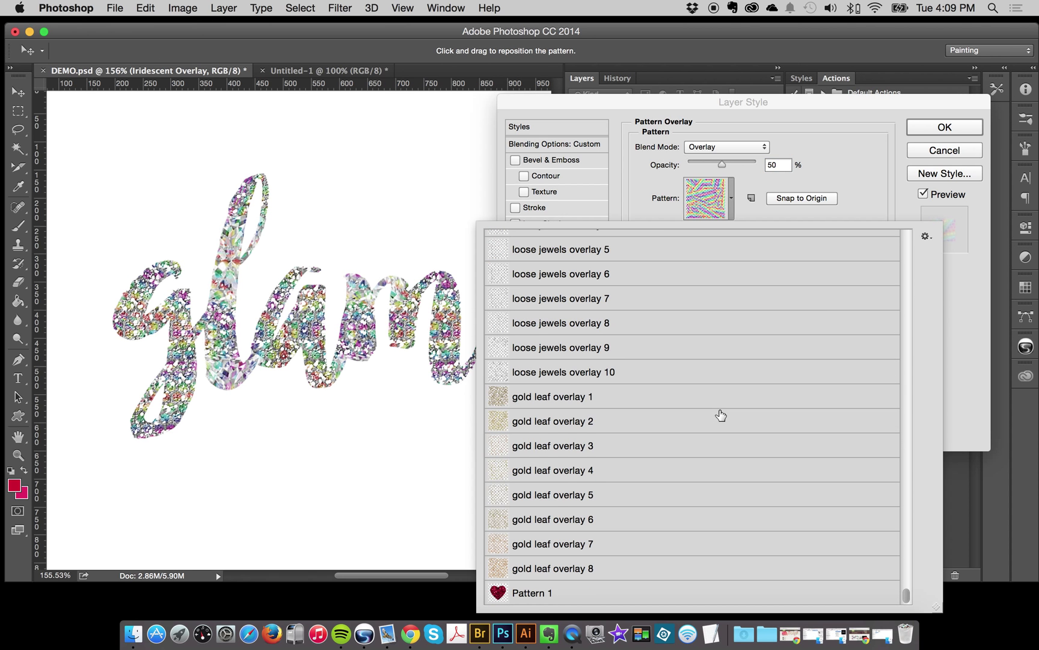
scroll(721, 415, "up", 10)
scroll(721, 415, "down", 10)
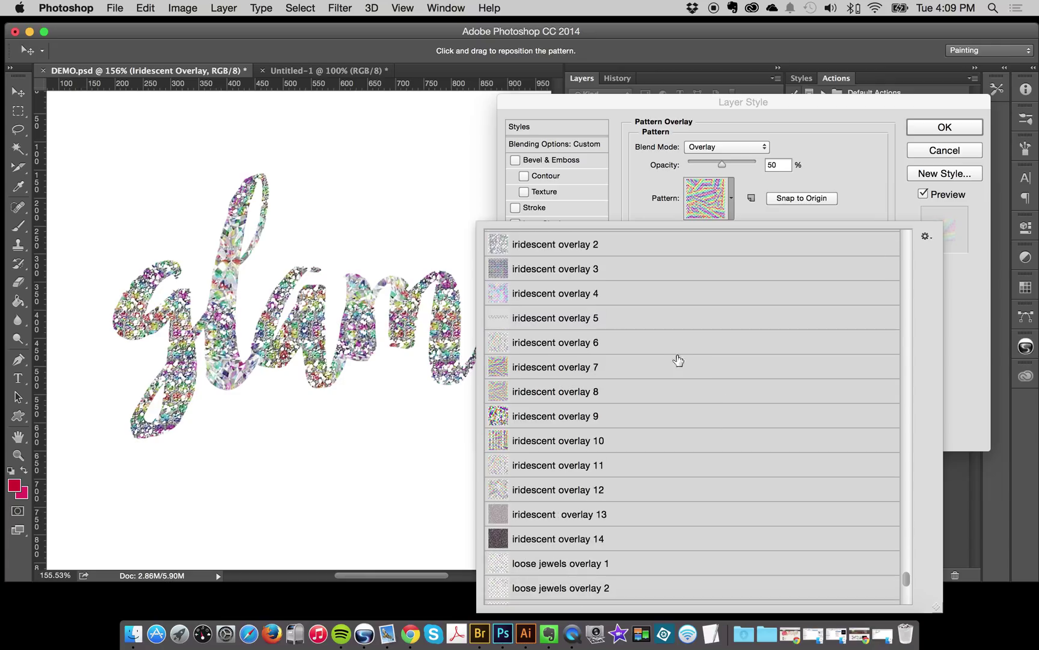
left_click(592, 295)
left_click(571, 394)
left_click(577, 465)
left_click(602, 368)
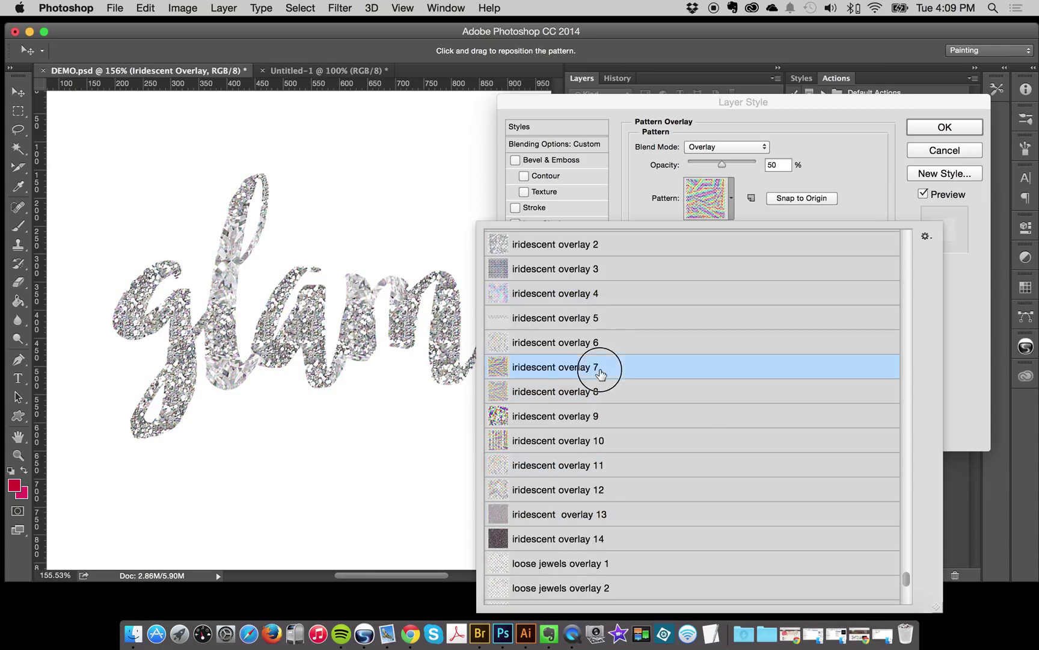
left_click(593, 319)
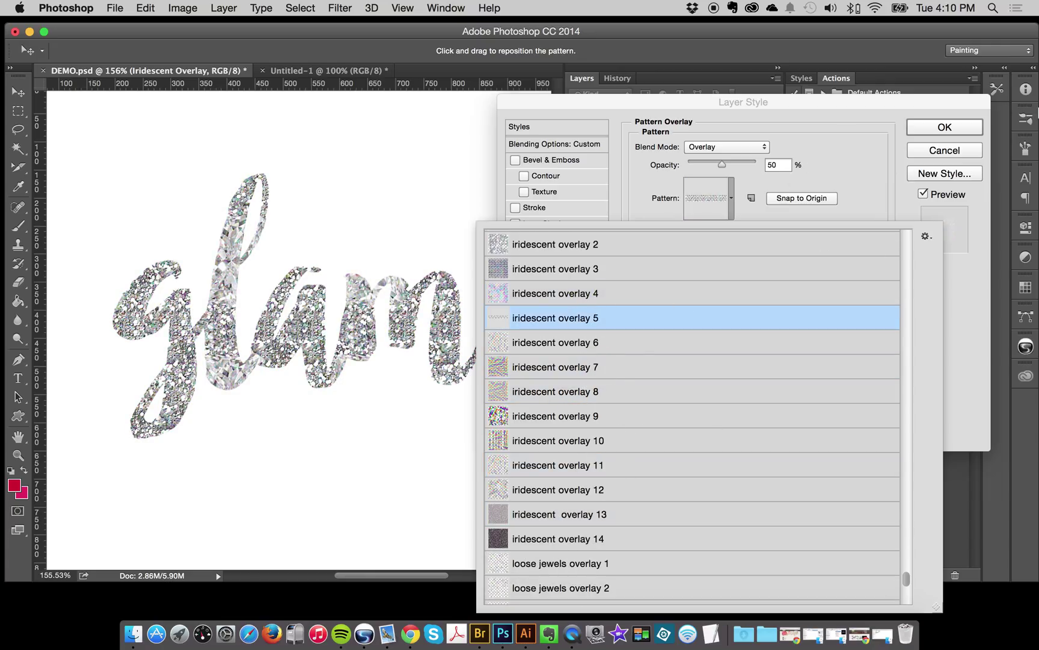
left_click(601, 293)
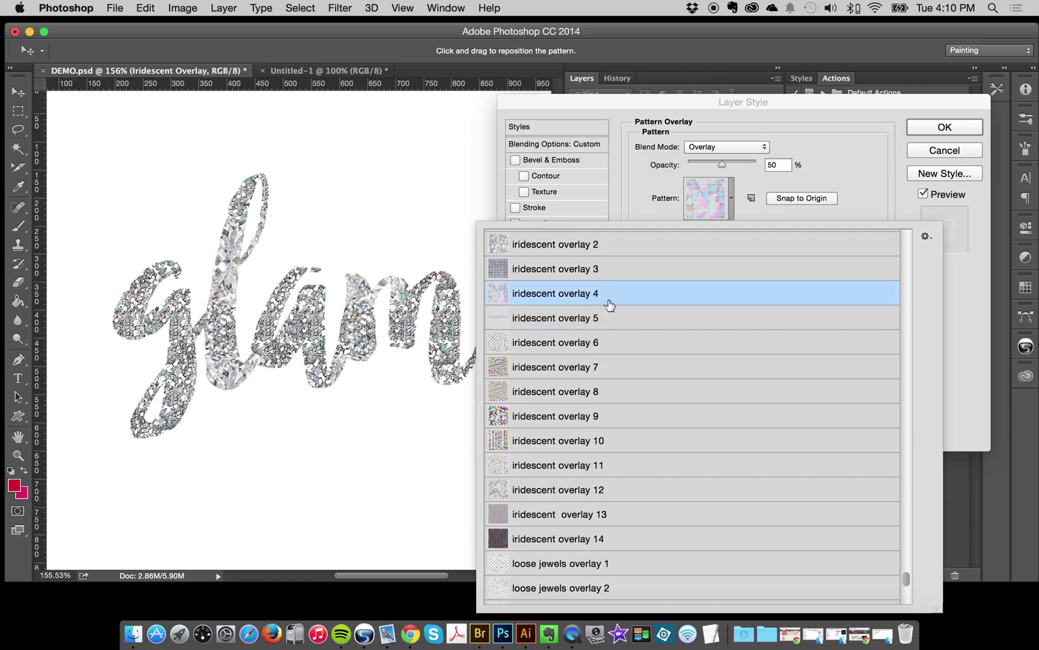
Raise the opacity of the Iridescent Overlay layer's Pattern Overlay to the maximum, and accept the layer style.
left_click(744, 167)
left_click(744, 164)
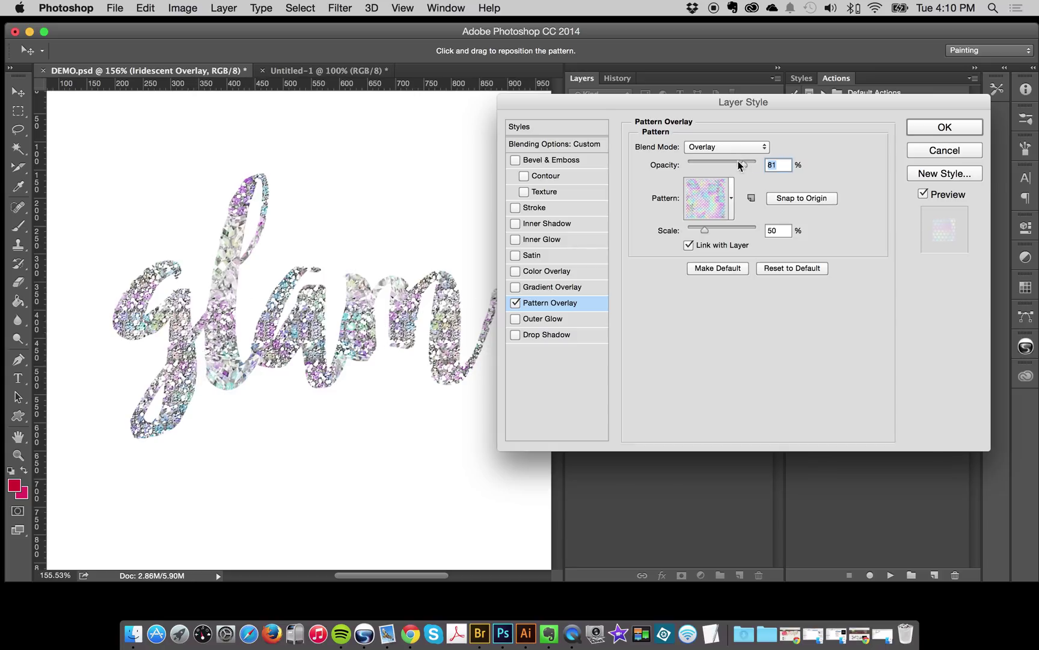
left_click_drag(738, 165, 789, 162)
left_click(949, 130)
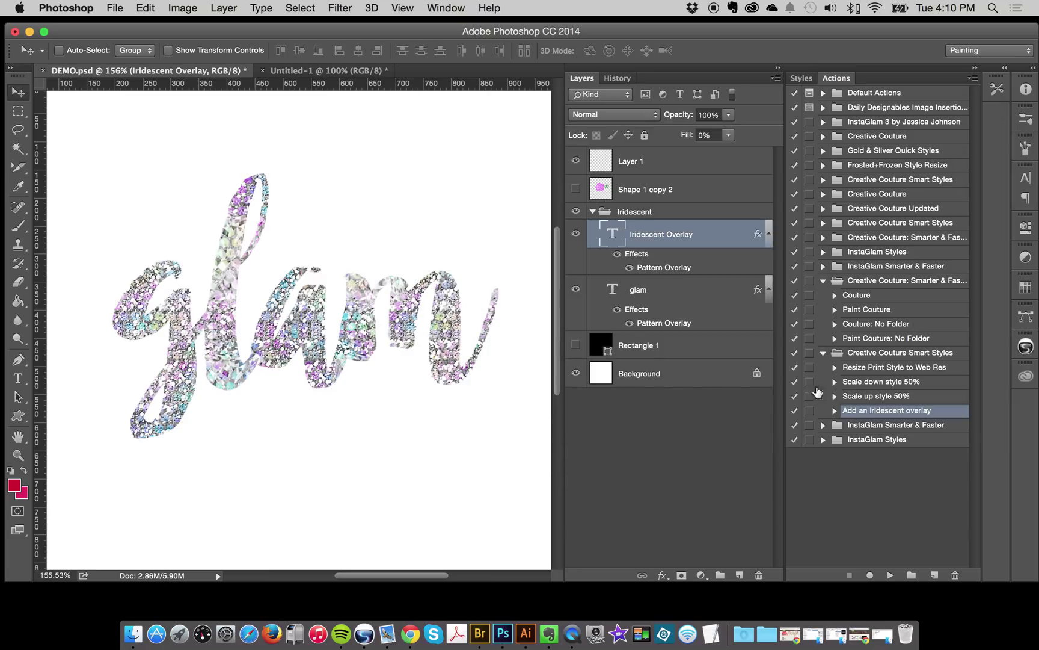
Compare the glam text with and without its iridescent effect by hiding and showing the Iridescent Overlay layer.
left_click(656, 323)
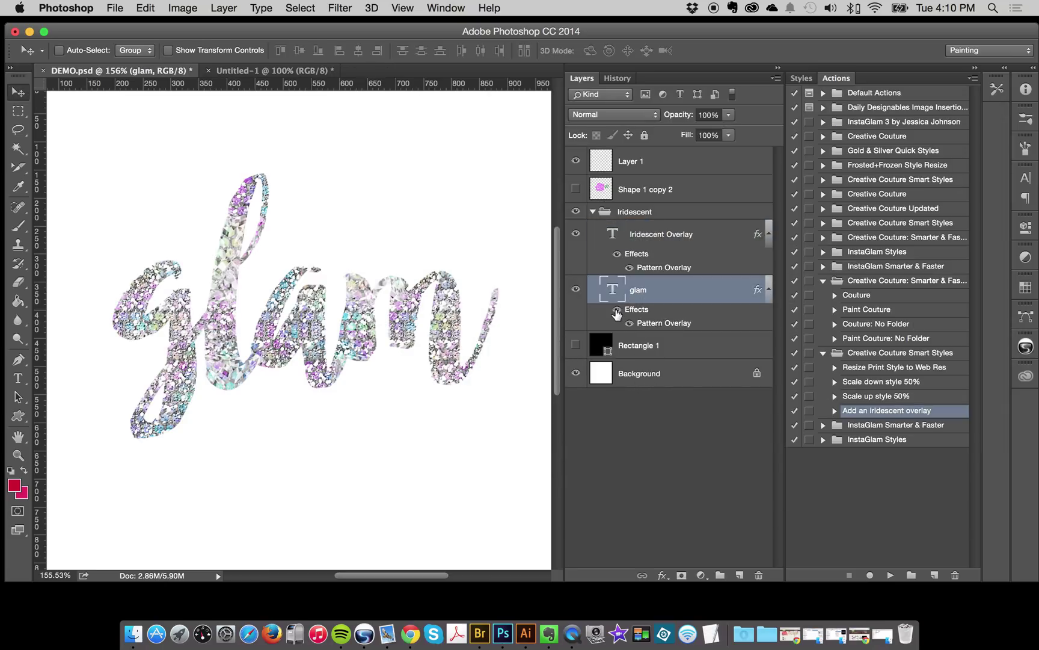
left_click(635, 248)
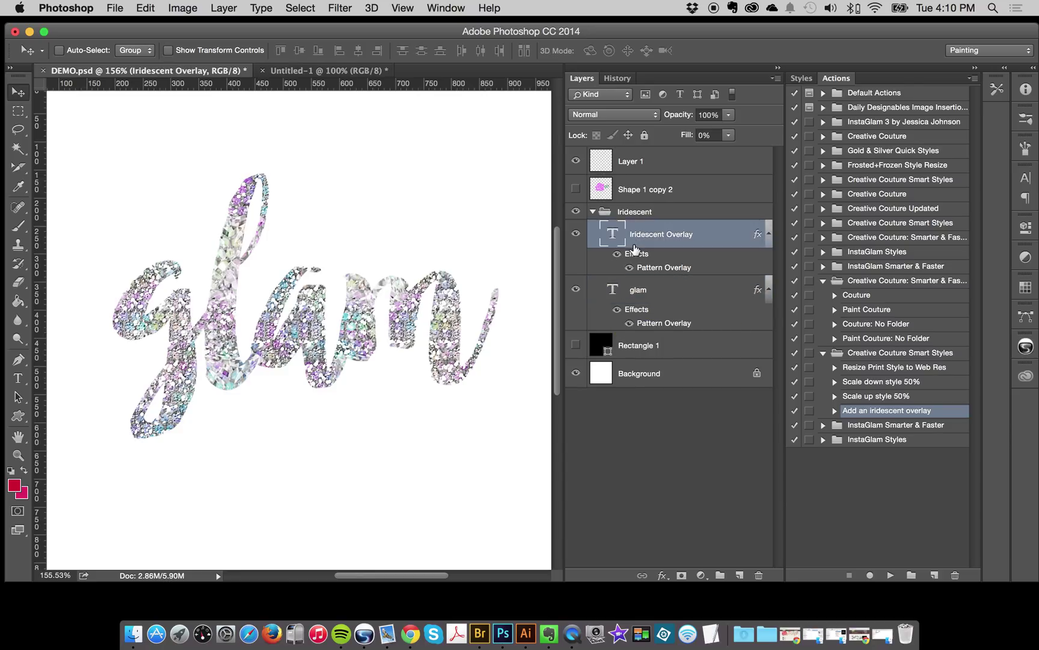
left_click(575, 234)
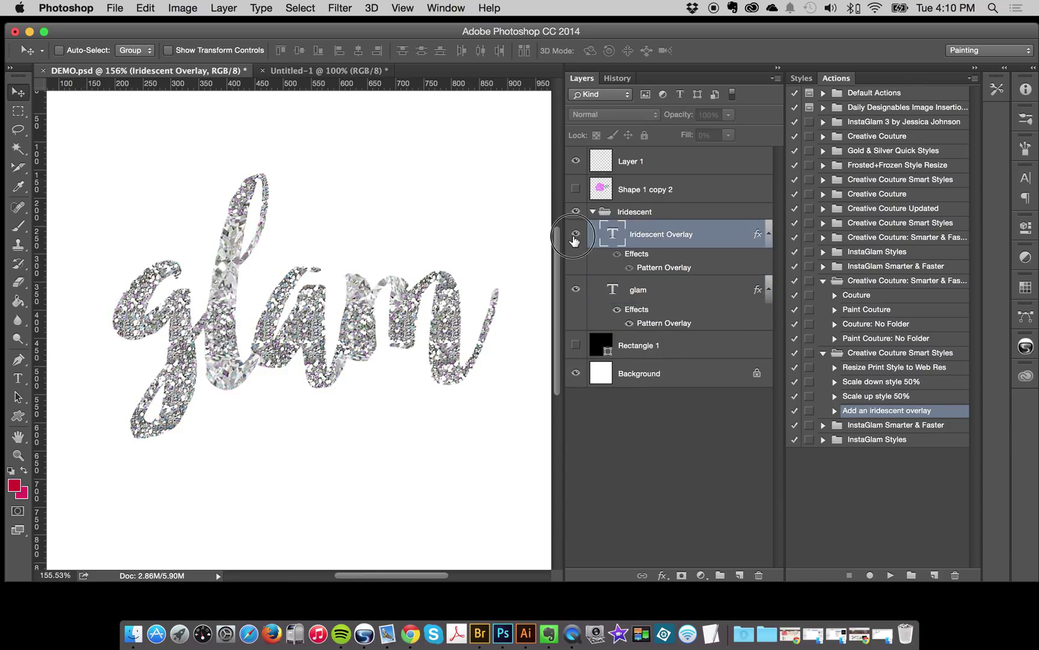
left_click(575, 233)
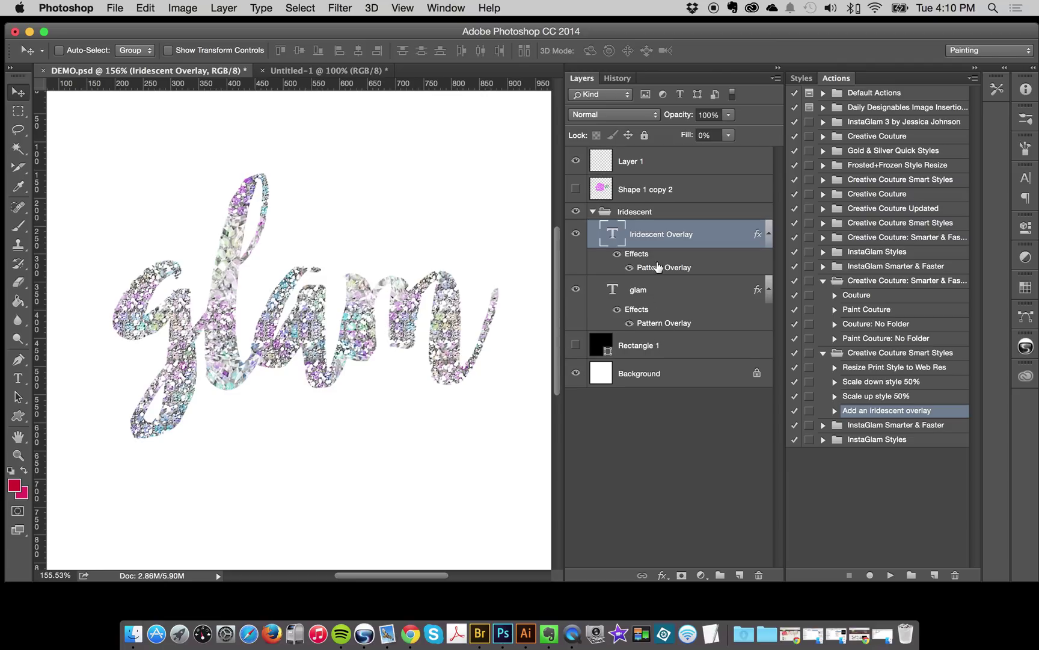
Delete the Iridescent Overlay layer, move the glam layer out of the Iridescent group, and remove the emptied group.
key("BackSpace")
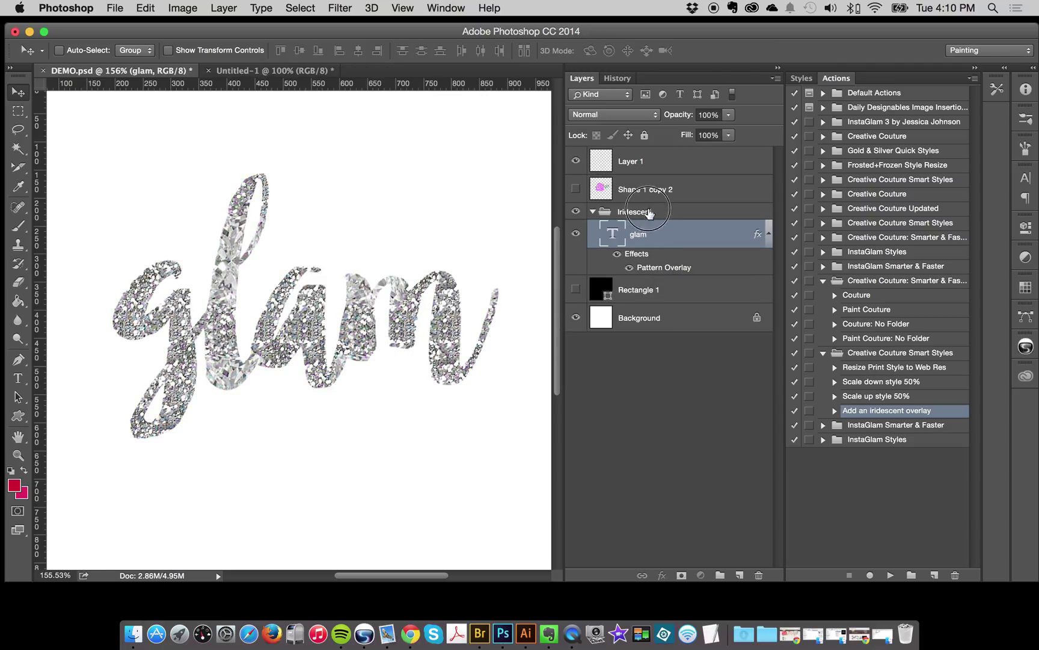
key("super+bracketright")
left_click(639, 267)
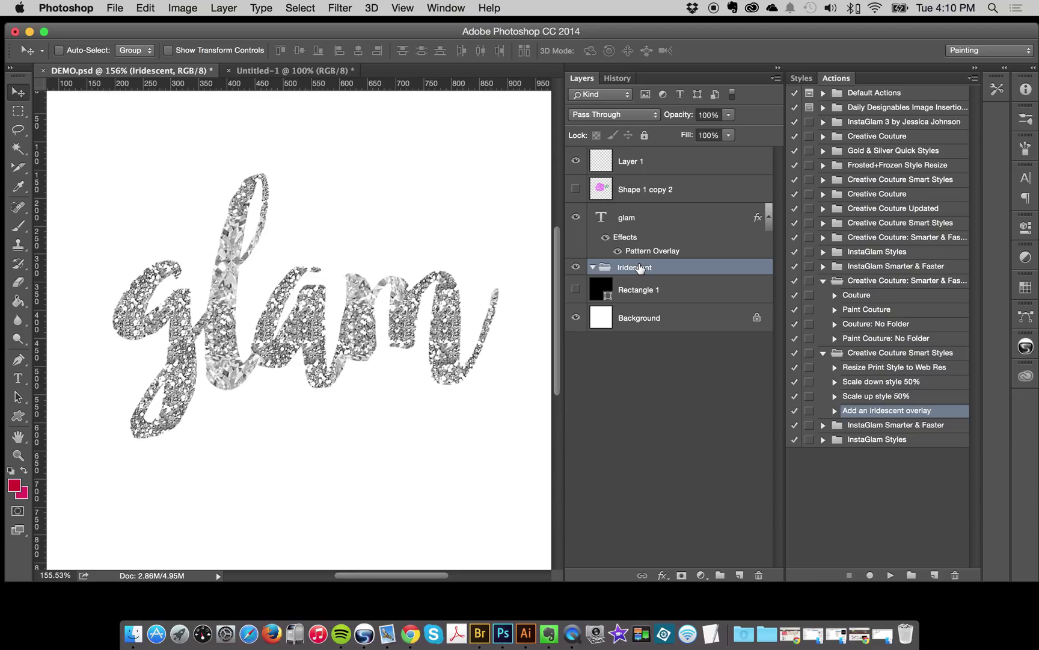
key("BackSpace")
left_click(663, 213)
left_click(768, 217)
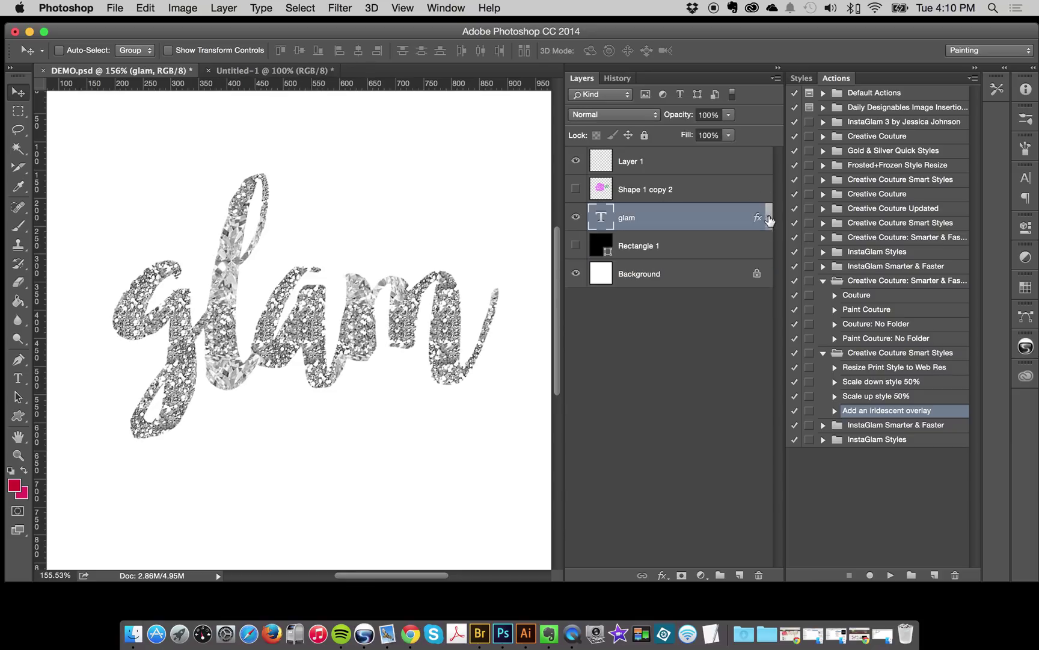
Switch to the Untitled-1 document and show its hidden glam text layer, leaving the text itself as it is.
left_click(908, 368)
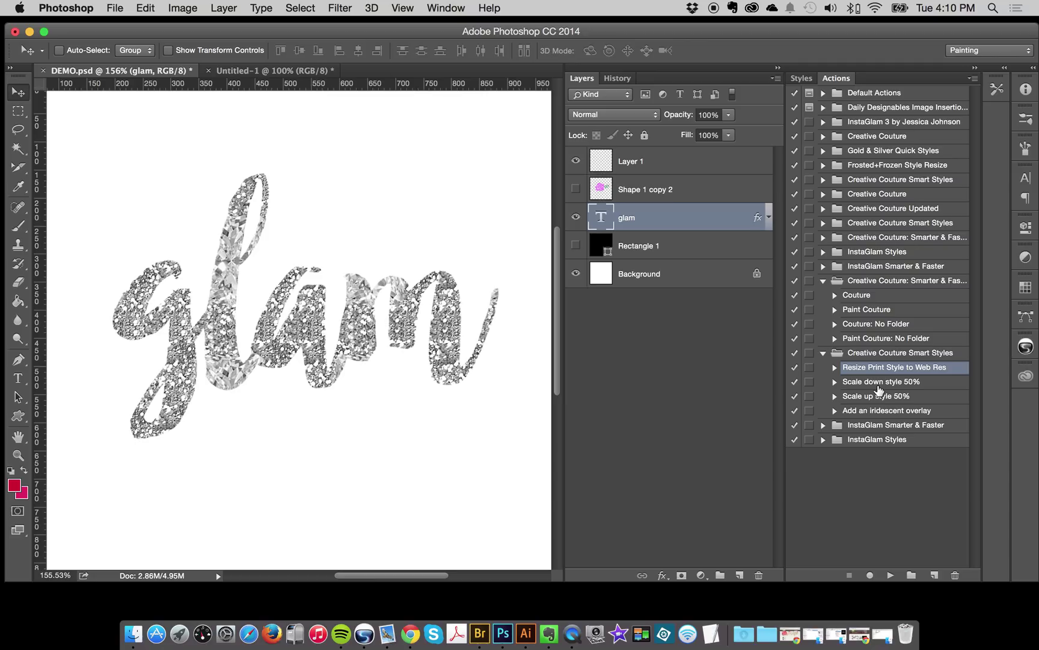
left_click(248, 70)
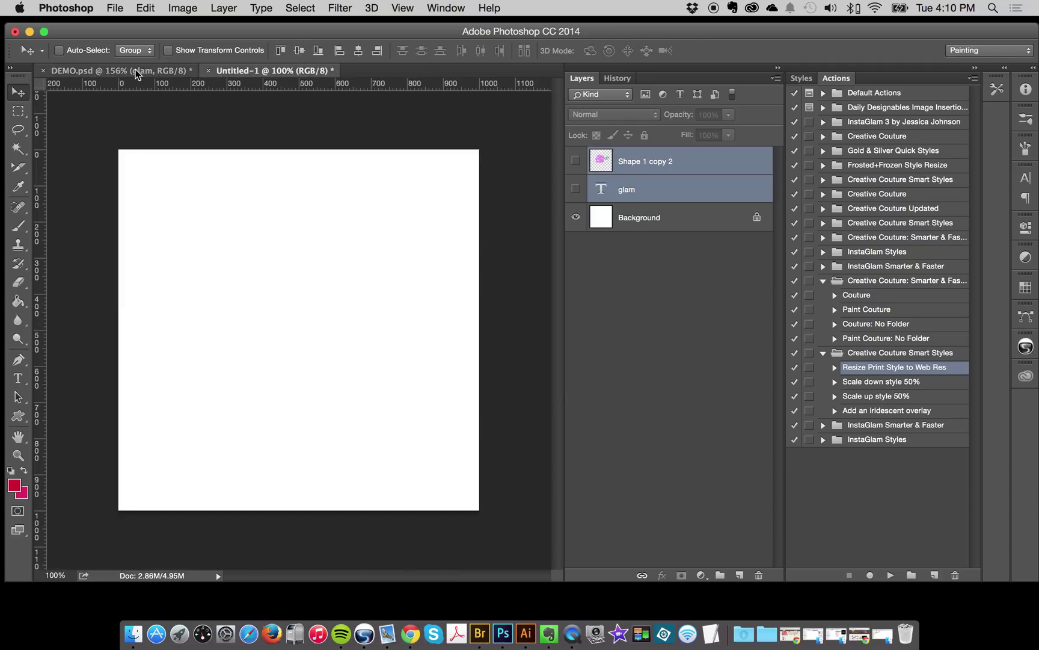
left_click(672, 189)
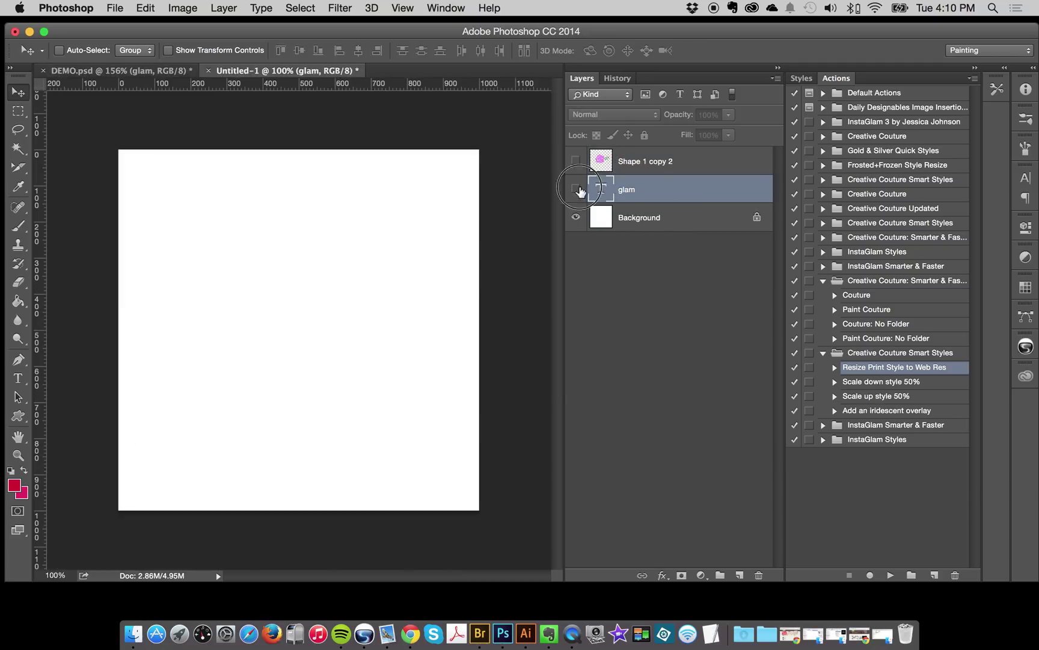
left_click(576, 189)
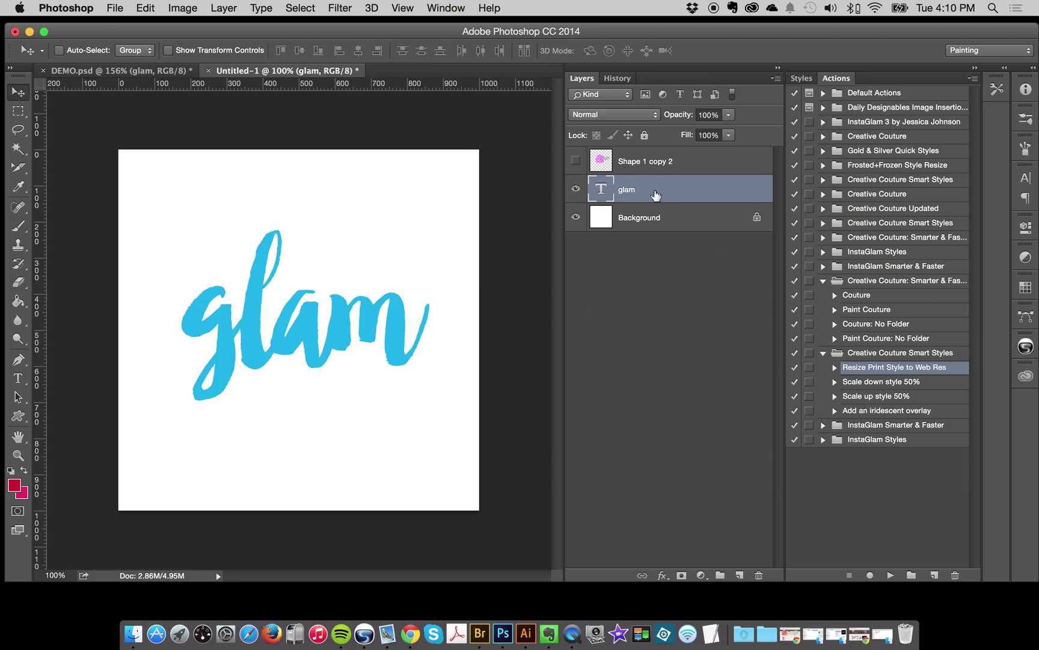
double_click(600, 189)
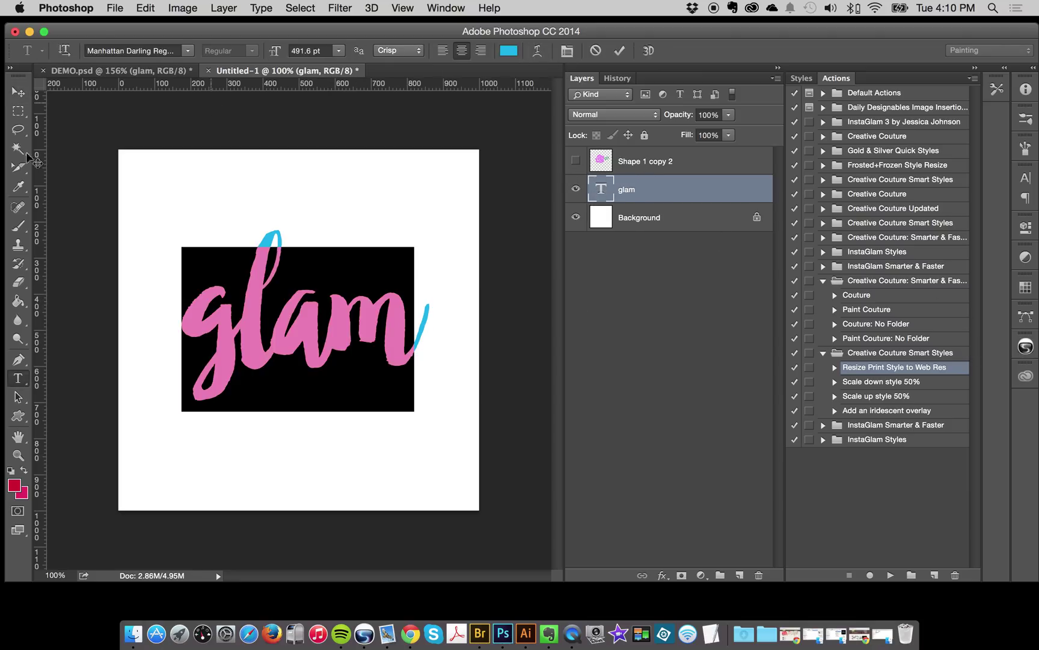
left_click(18, 91)
Apply the pavé 14 color style to the blue glam text in Untitled-1 and inspect its pattern up close.
left_click(802, 79)
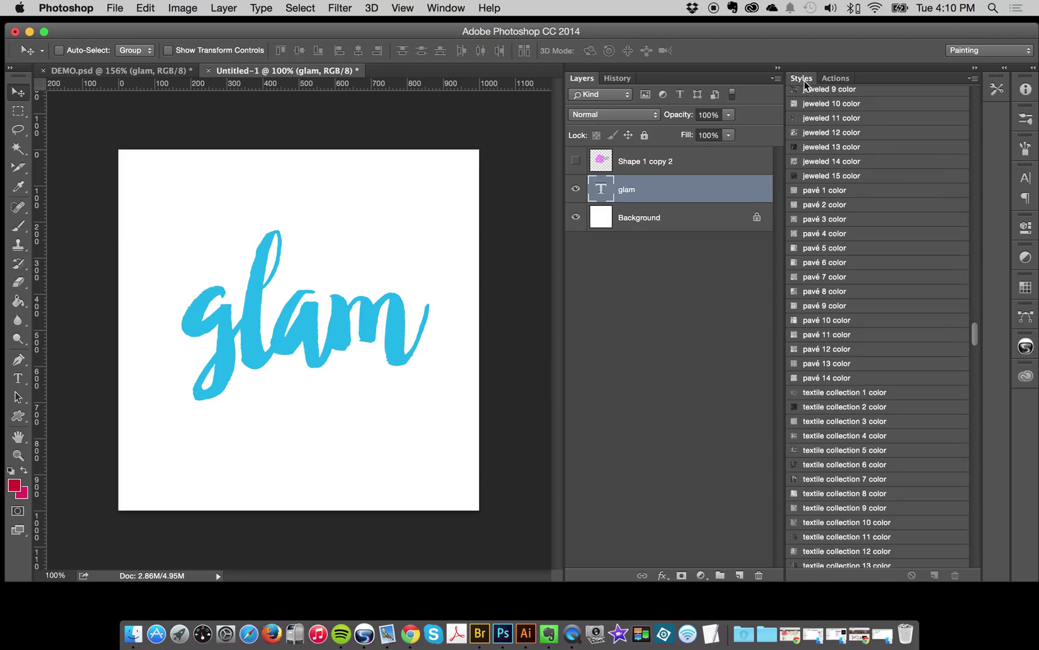
left_click(823, 375)
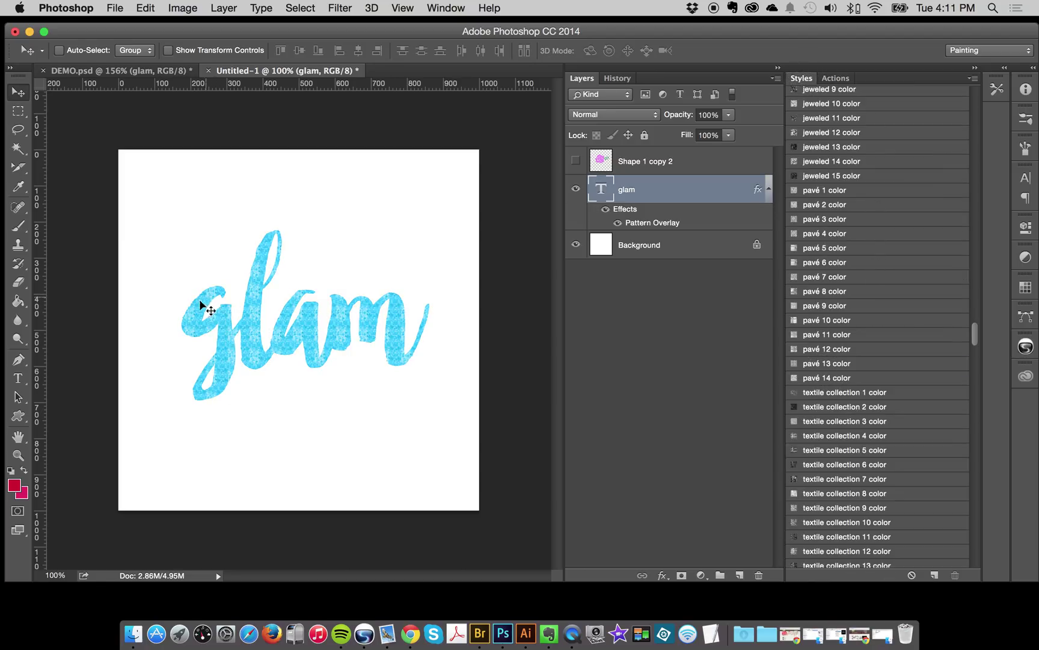
left_click(18, 456)
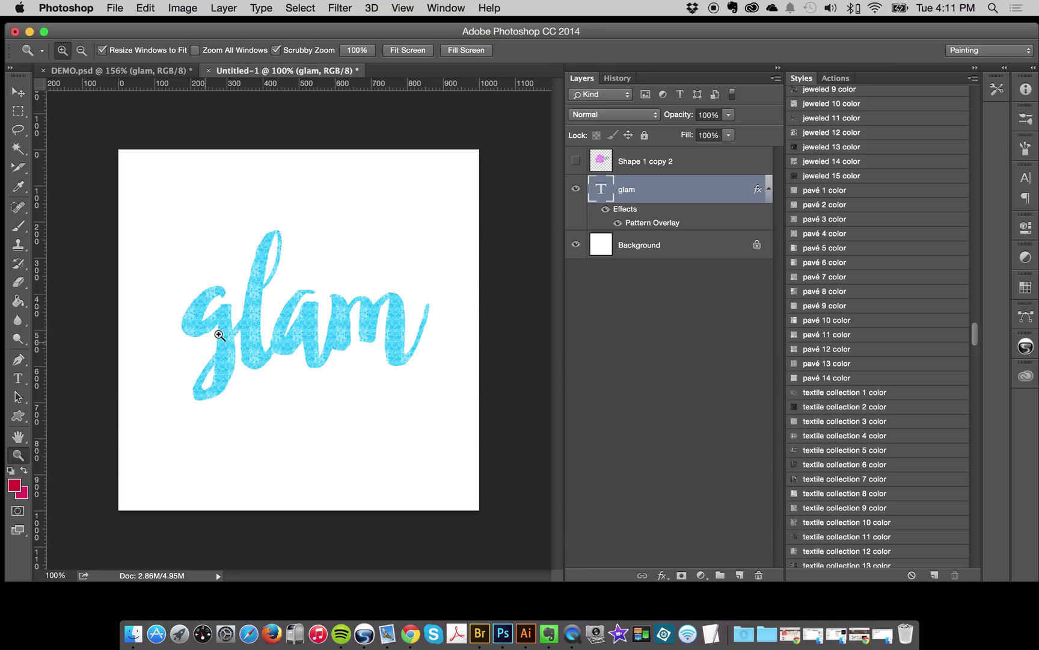
left_click(319, 325)
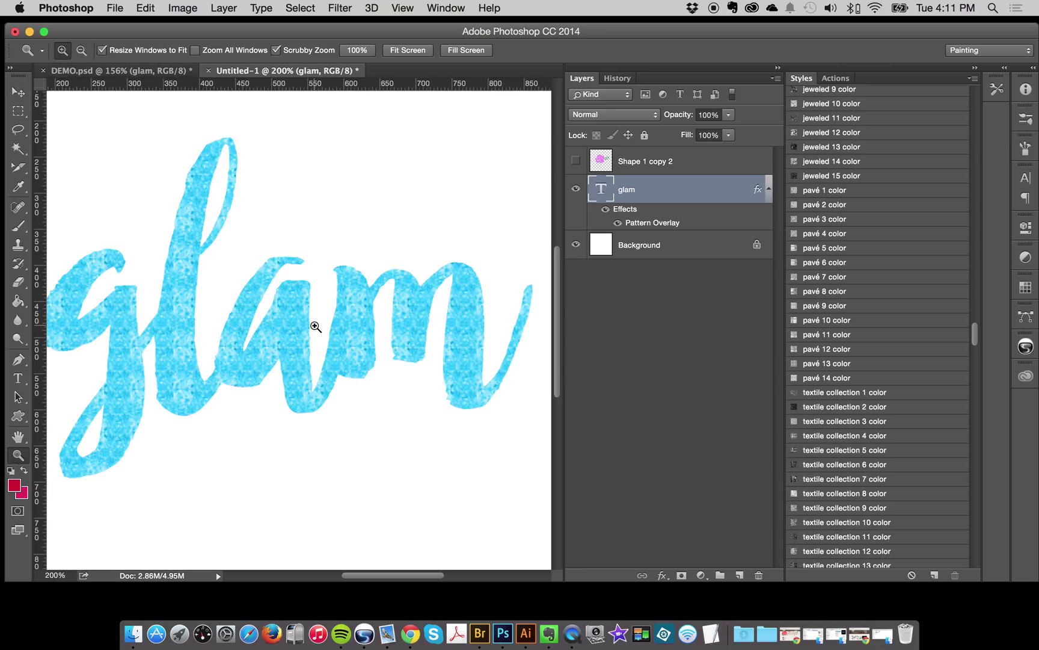
Run the Resize Print Style to Web Res action on the blue glam text and inspect the rescaled pattern.
left_click(836, 78)
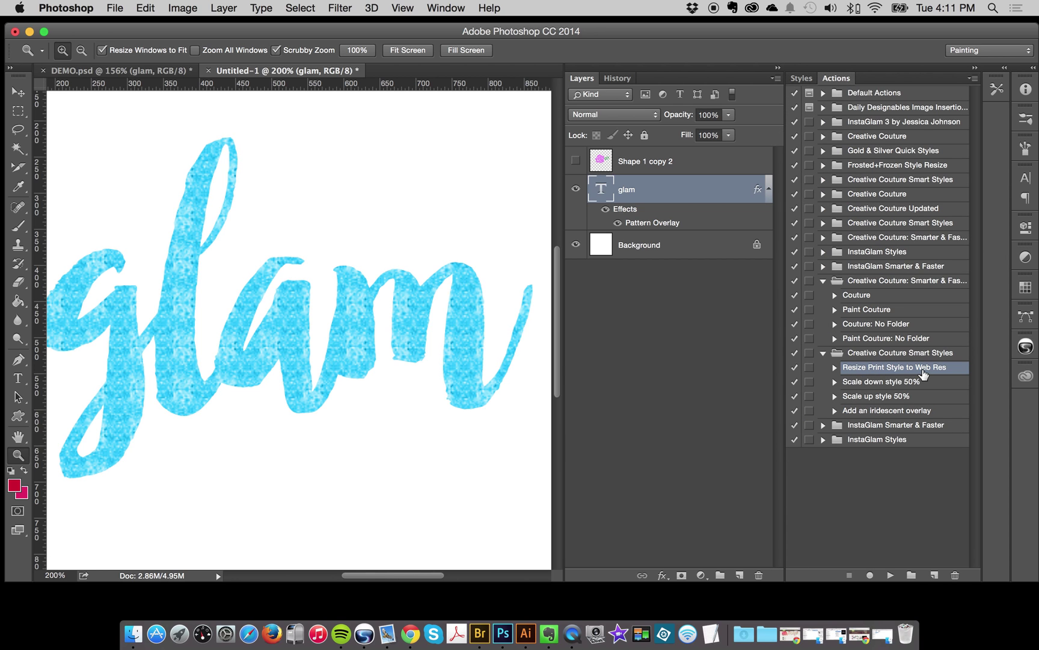
left_click(891, 575)
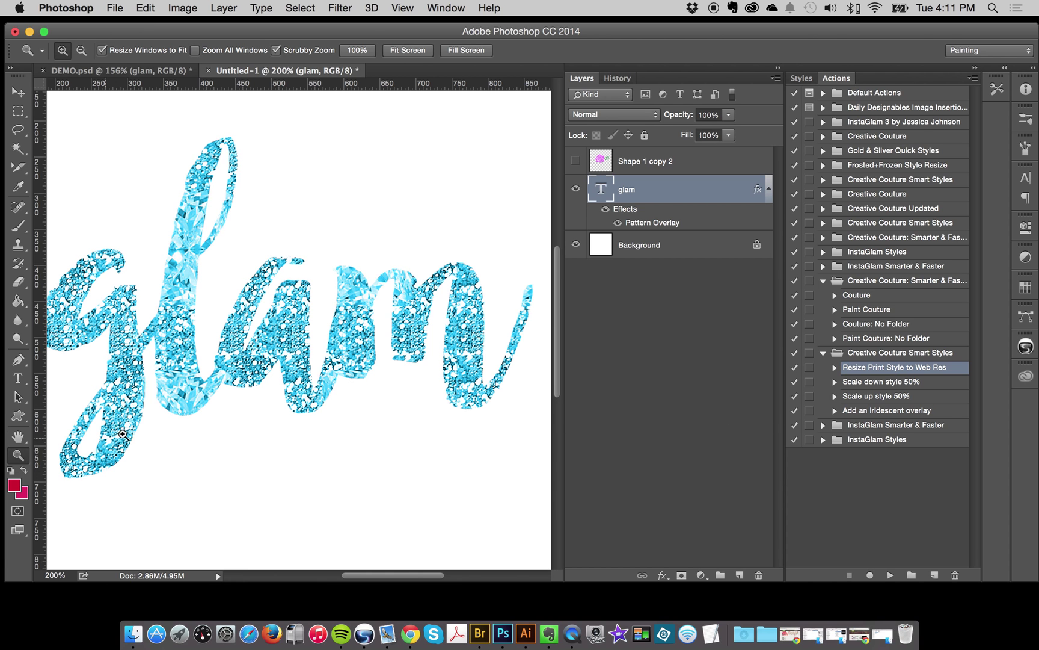
left_click(265, 376, "alt")
left_click(319, 385)
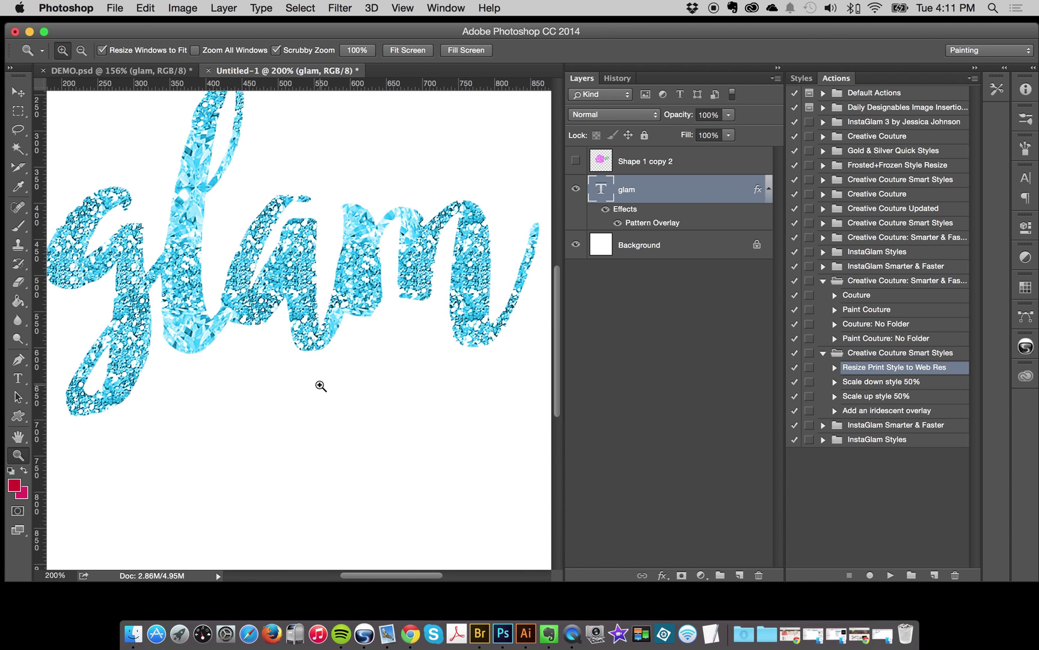
scroll(315, 297, "up", 5)
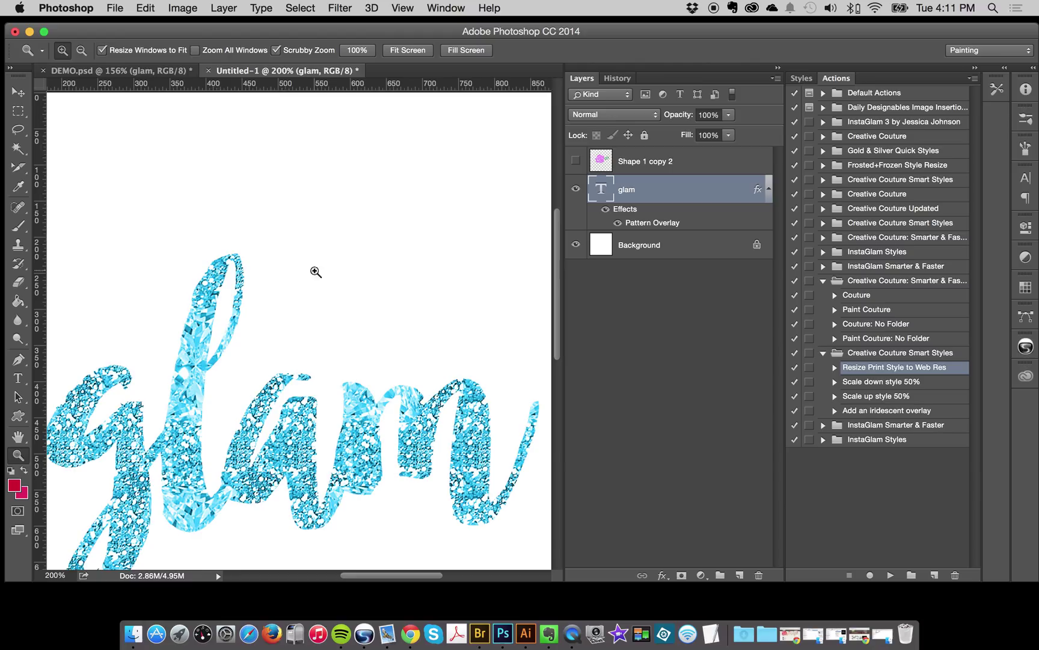
Return to DEMO.psd, try jeweled styles including jeweled 15 color on its glam text, and apply rich glitter 29 color.
left_click(181, 71)
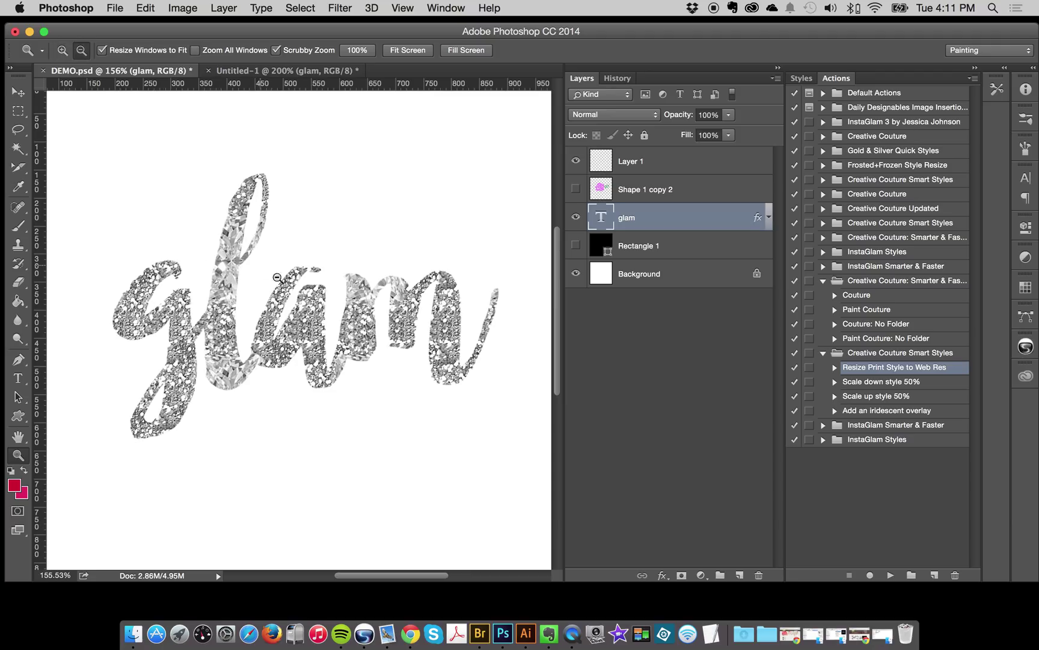
left_click(257, 263, "alt")
left_click(21, 94)
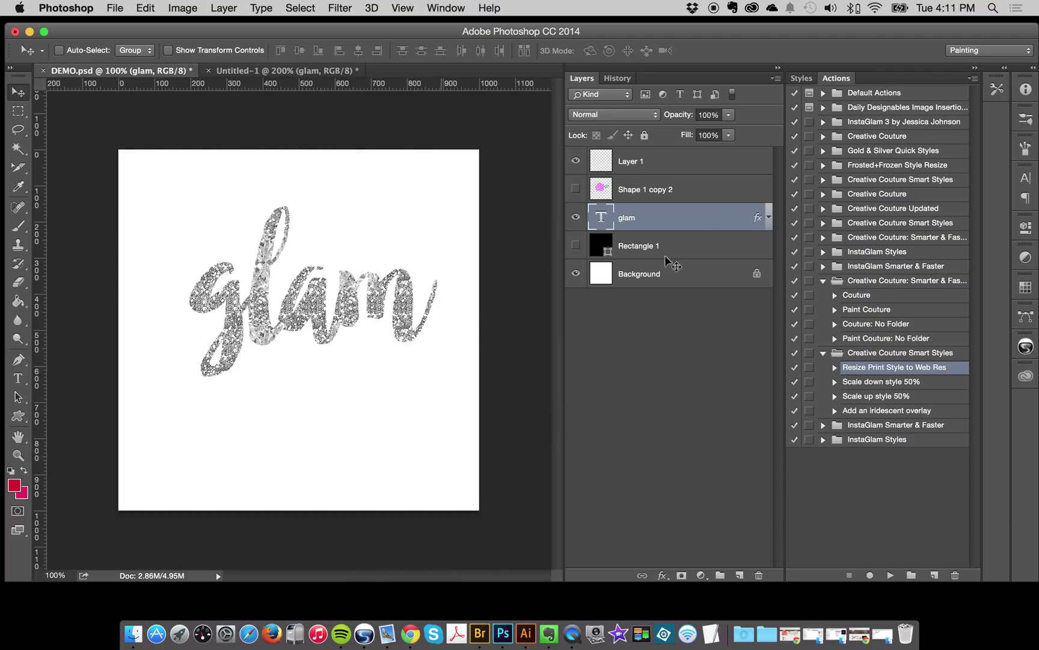
right_click(695, 216)
left_click(582, 351)
left_click(801, 78)
left_click(838, 176)
scroll(866, 208, "up", 3)
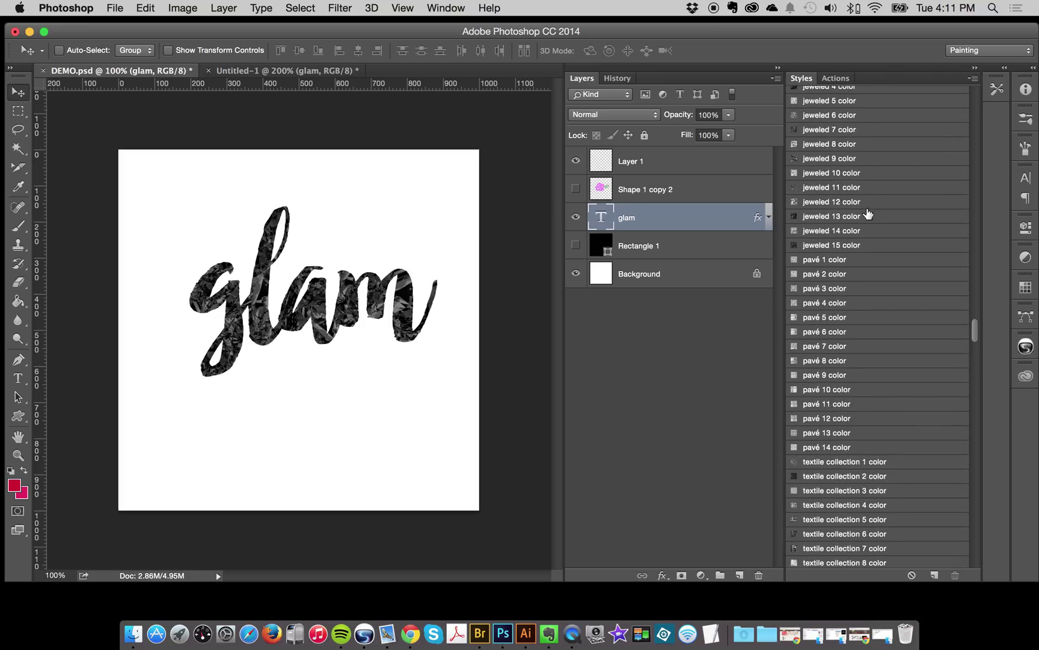
left_click(857, 140)
scroll(852, 174, "up", 6)
left_click(837, 115)
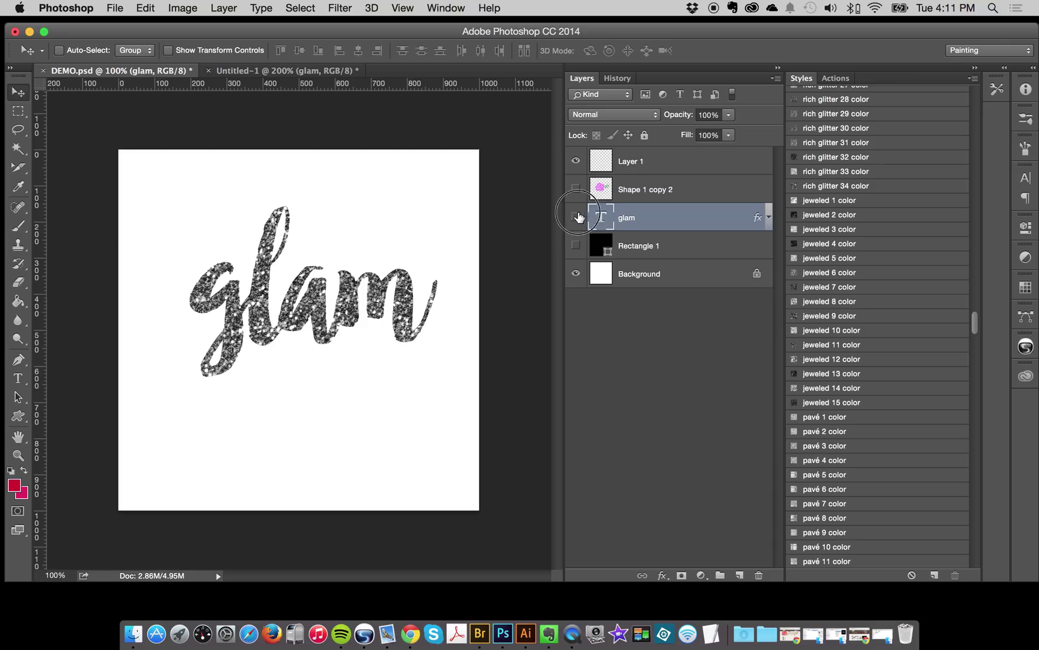
Hide the glam text, show the rose artwork on the Shape 1 copy 2 layer, and select that layer.
left_click_drag(576, 216, 567, 191)
left_click(649, 189)
left_click(18, 455)
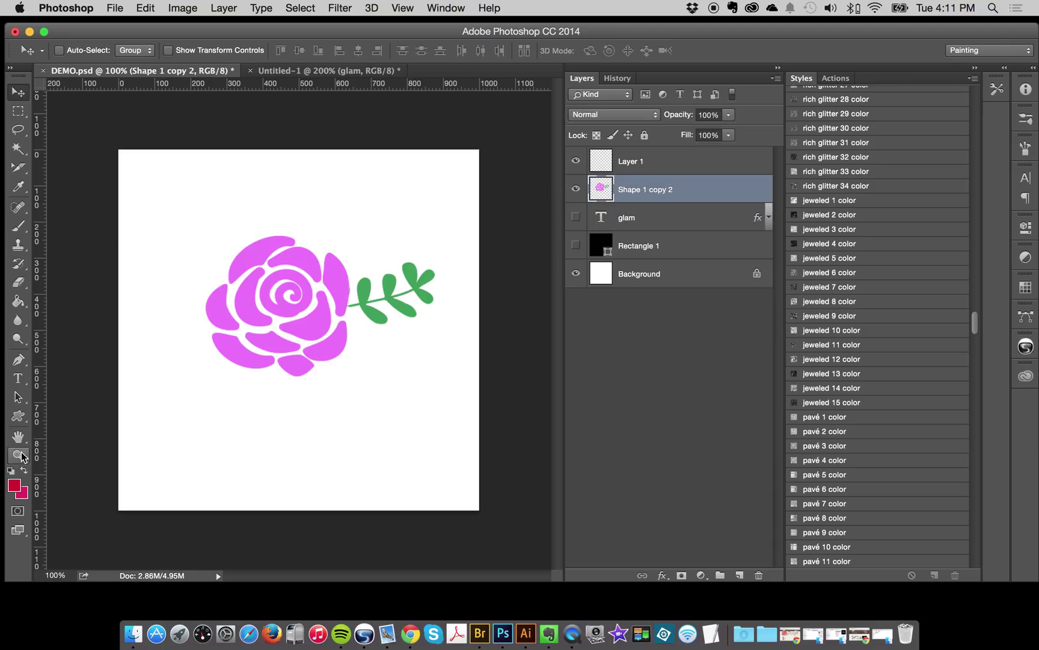
mouse_move(315, 277)
left_mouse_down()
mouse_move(348, 273)
mouse_move(316, 313)
mouse_move(329, 293)
left_mouse_up()
key("v")
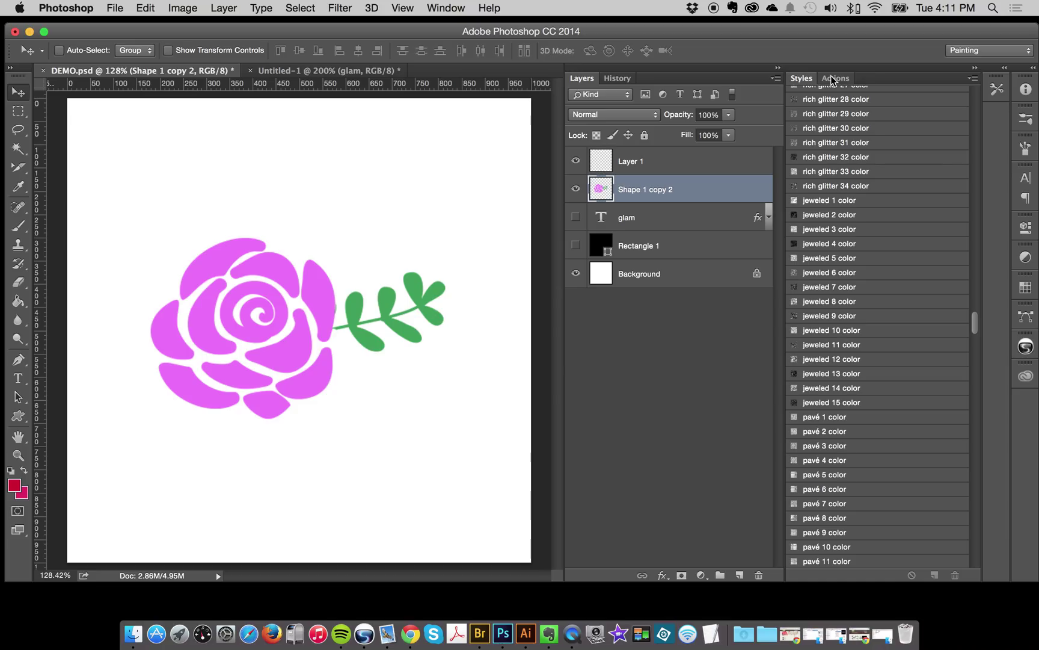
Try the rich glitter 2, 7, 8 and 12 color styles on the rose artwork.
left_click(835, 78)
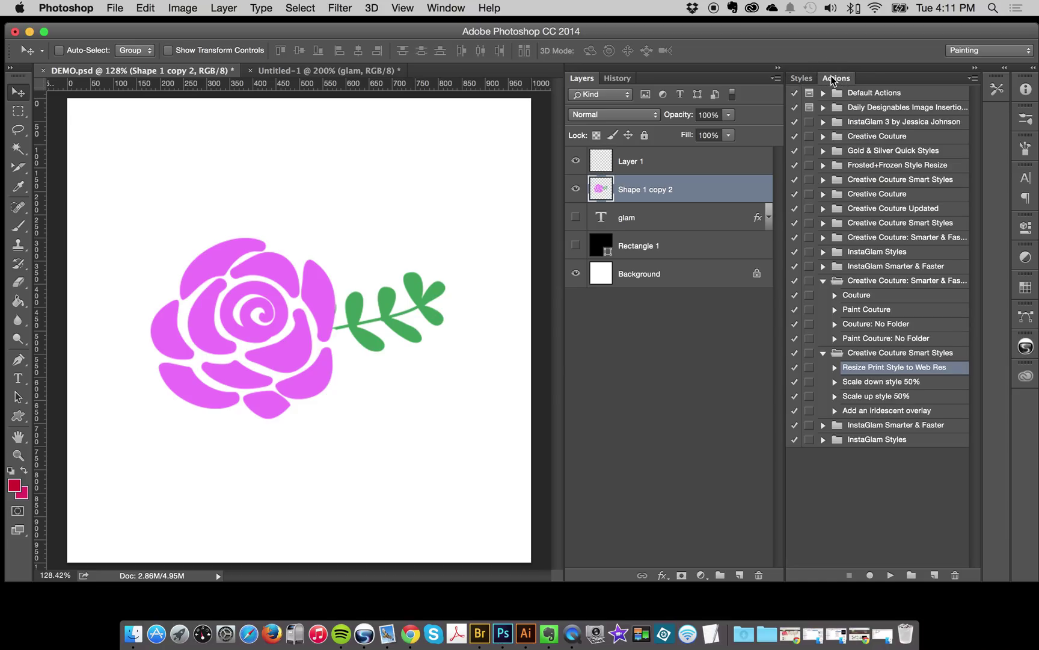
left_click(801, 78)
scroll(910, 222, "up", 10)
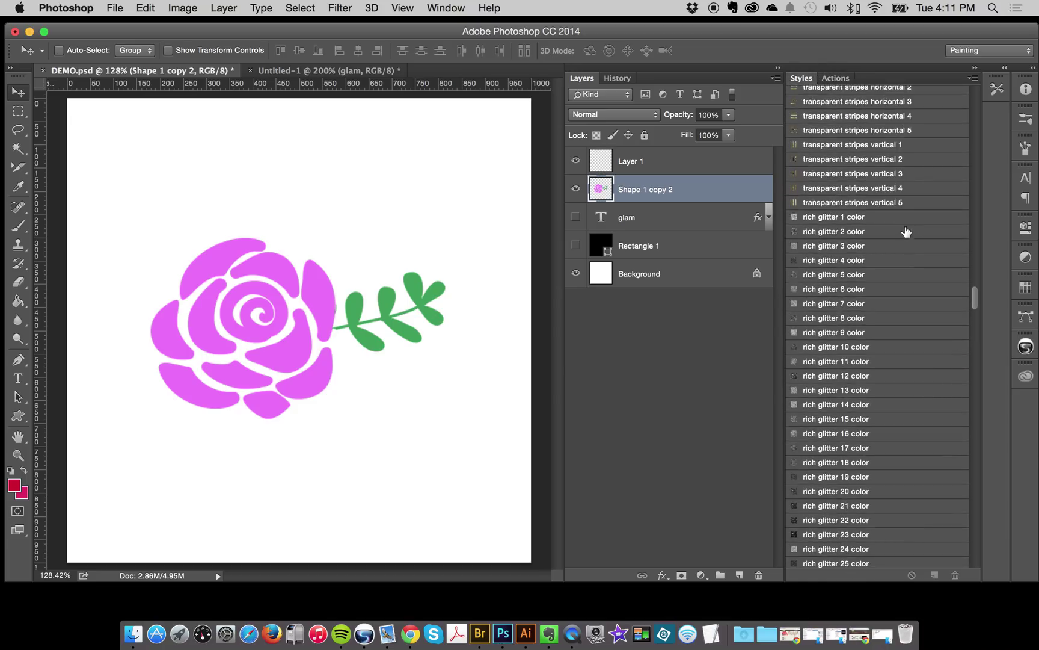
left_click(845, 226)
left_click(833, 303)
left_click(838, 319)
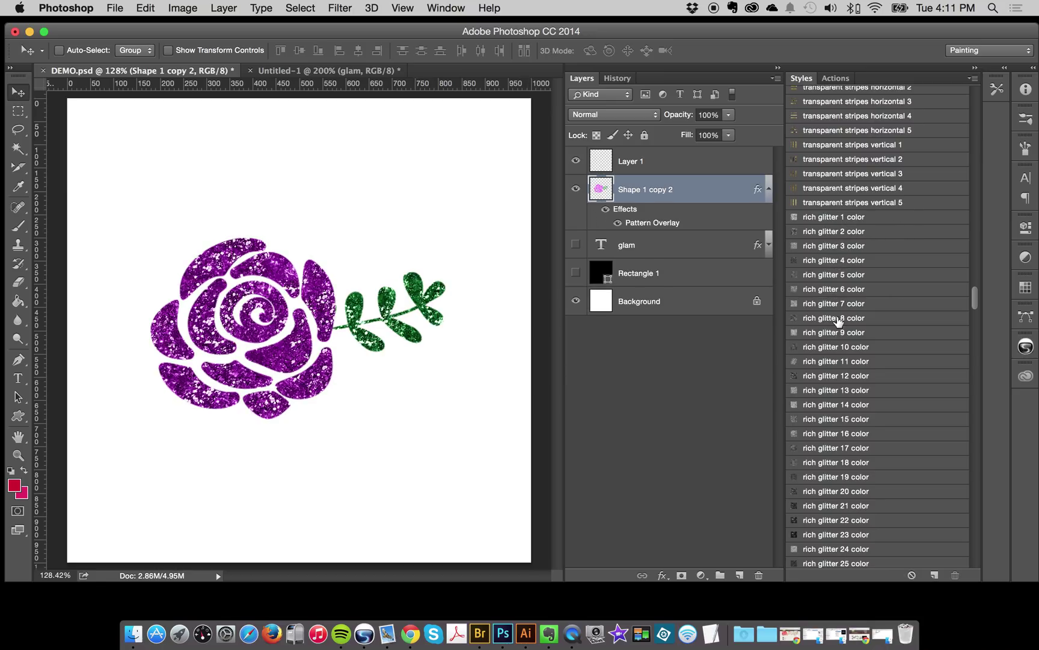
left_click(852, 378)
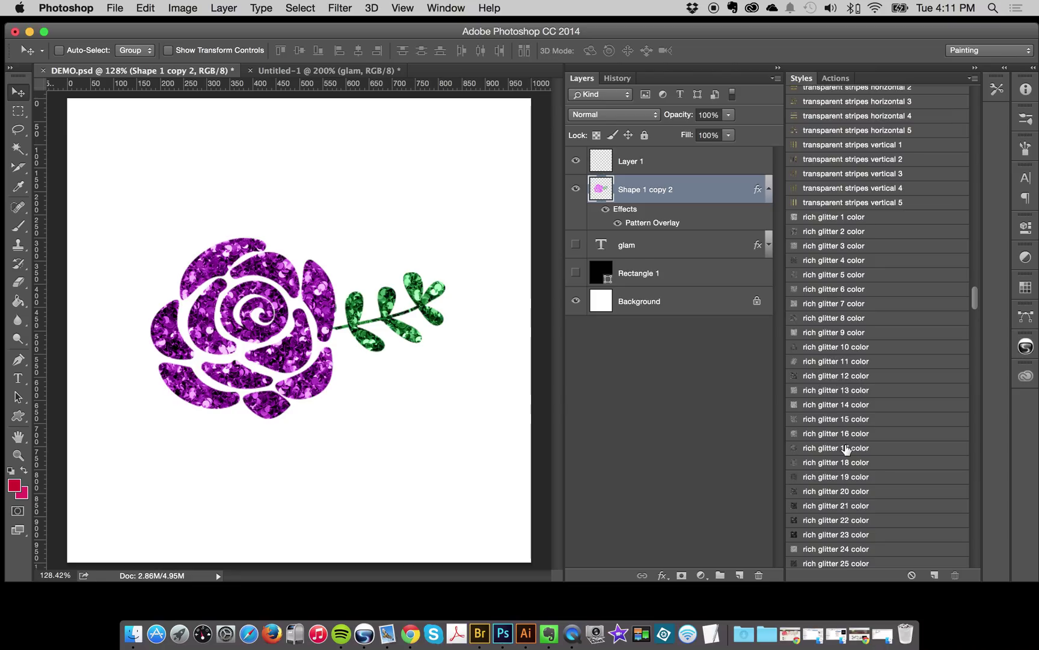
Try more rich glitter color styles, including rich glitter 28 color, on the rose artwork.
scroll(848, 421, "down", 1)
left_click(851, 358)
left_click(848, 457)
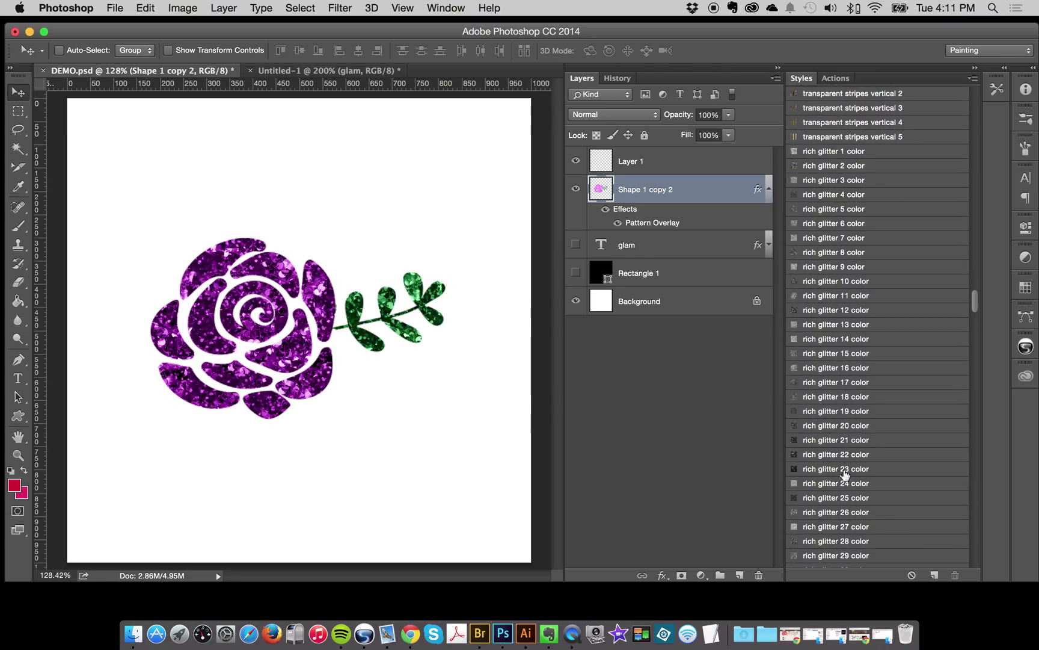
scroll(847, 488, "down", 3)
left_click(847, 364)
left_click(856, 419)
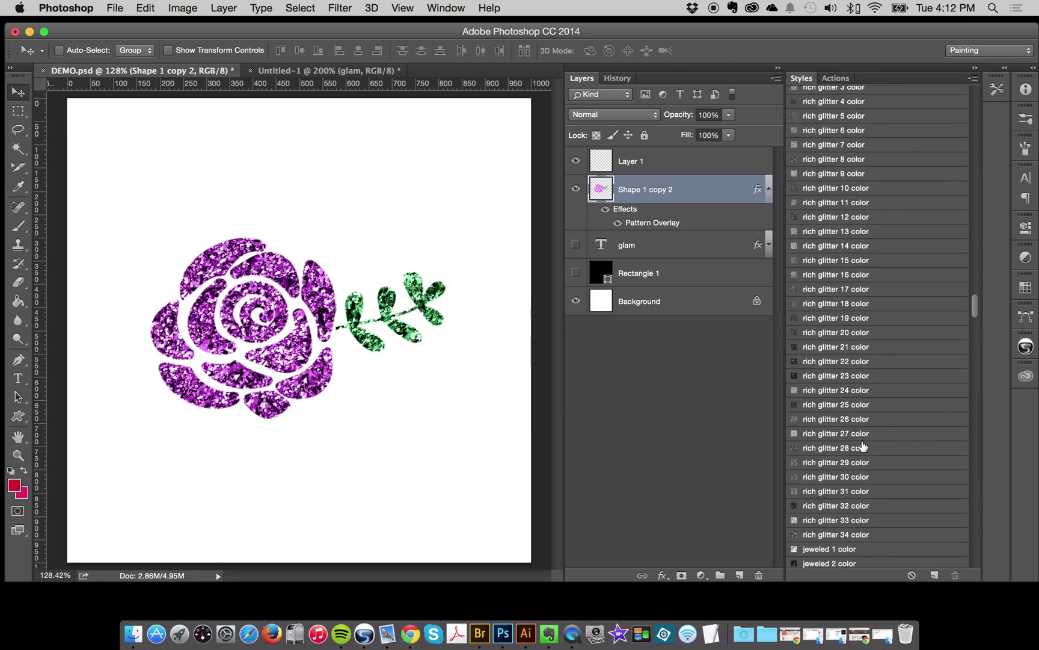
left_click(861, 448)
Try jeweled and pavé color styles, including pavé 11 and 13 color, on the rose artwork.
scroll(863, 464, "down", 8)
left_click(856, 372)
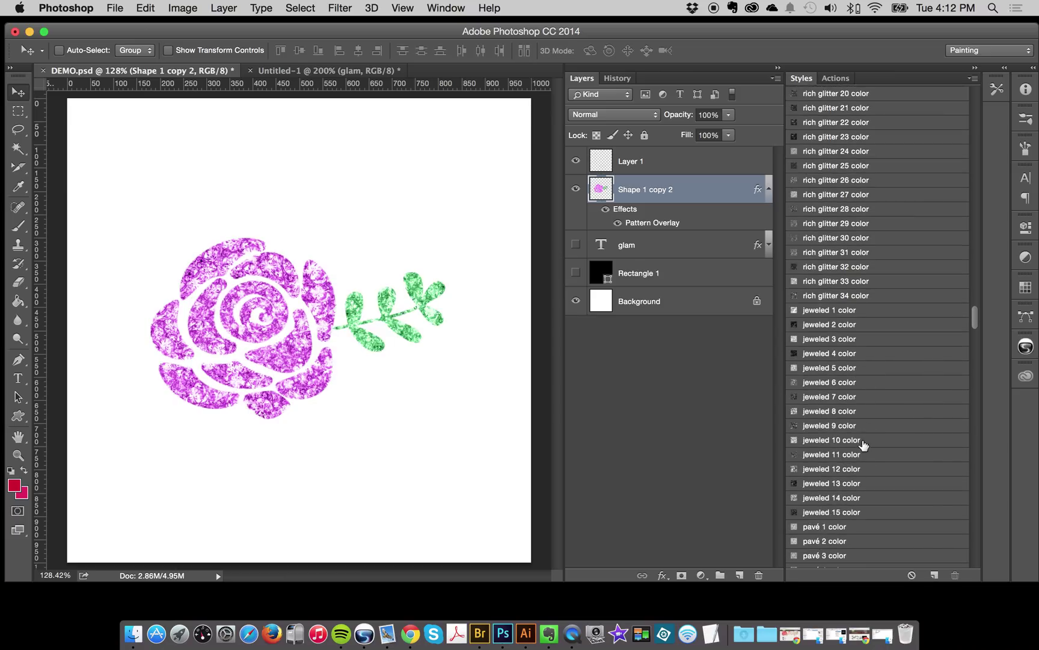
scroll(862, 445, "down", 1)
left_click(852, 369)
left_click(857, 475)
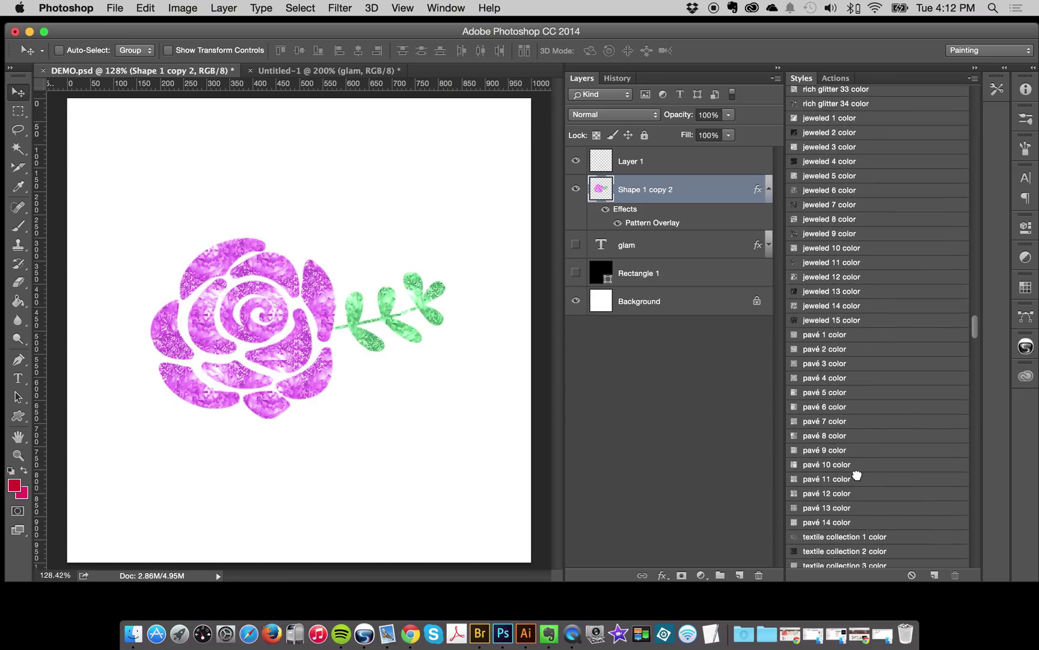
scroll(860, 463, "down", 2)
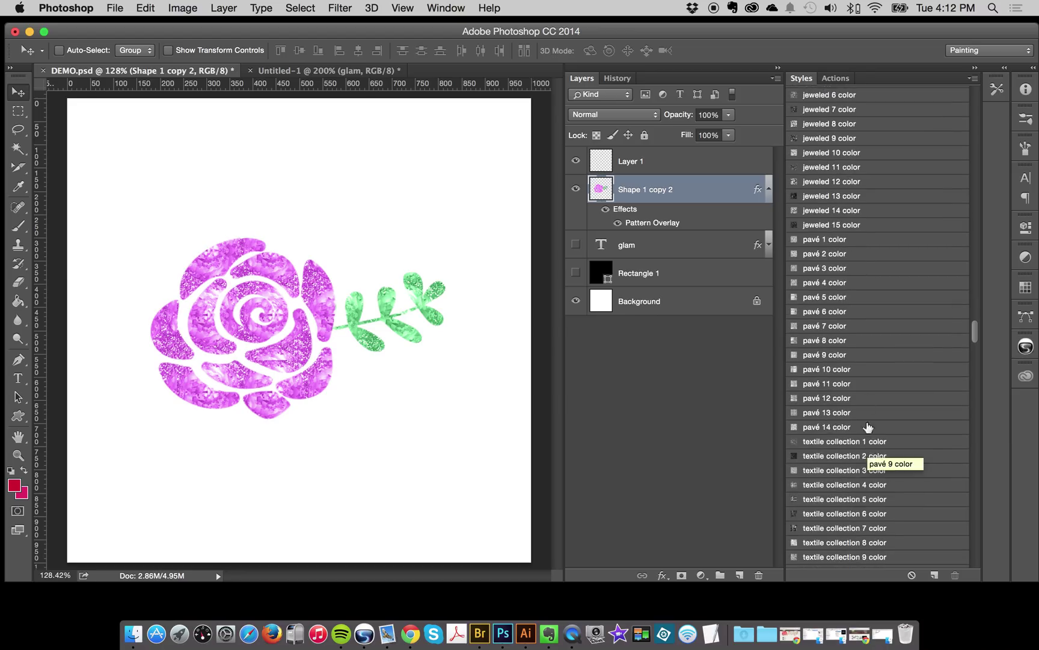
left_click(849, 414)
Try the textile collection 2, 6, 13, 9 and 15 color styles on the rose artwork.
scroll(854, 415, "down", 3)
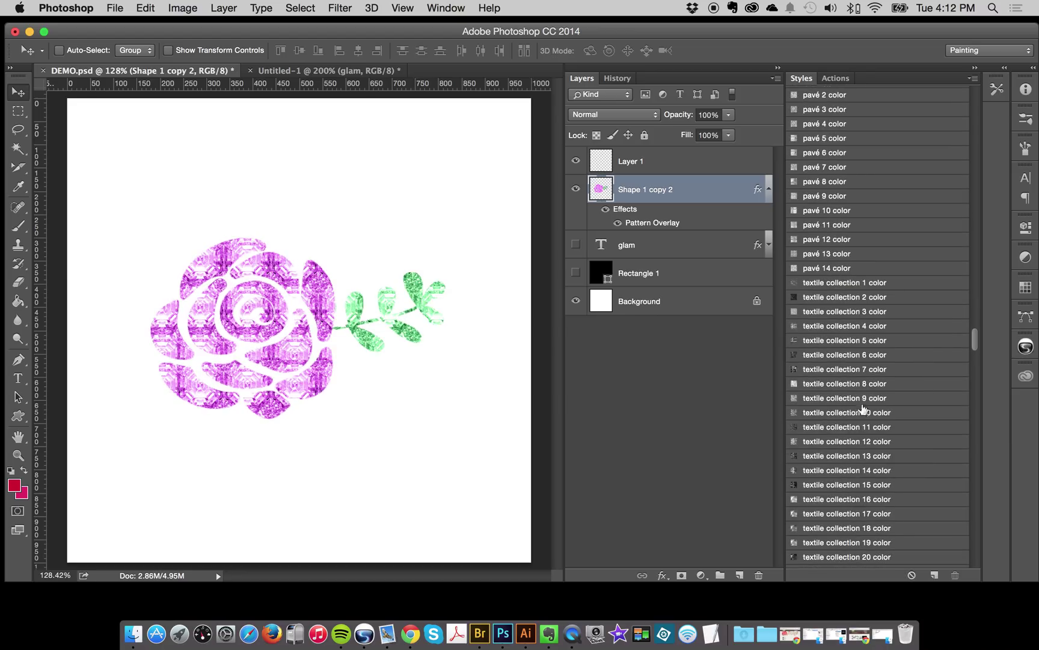
left_click(869, 295)
left_click(879, 355)
left_click(862, 452)
scroll(863, 457, "down", 3)
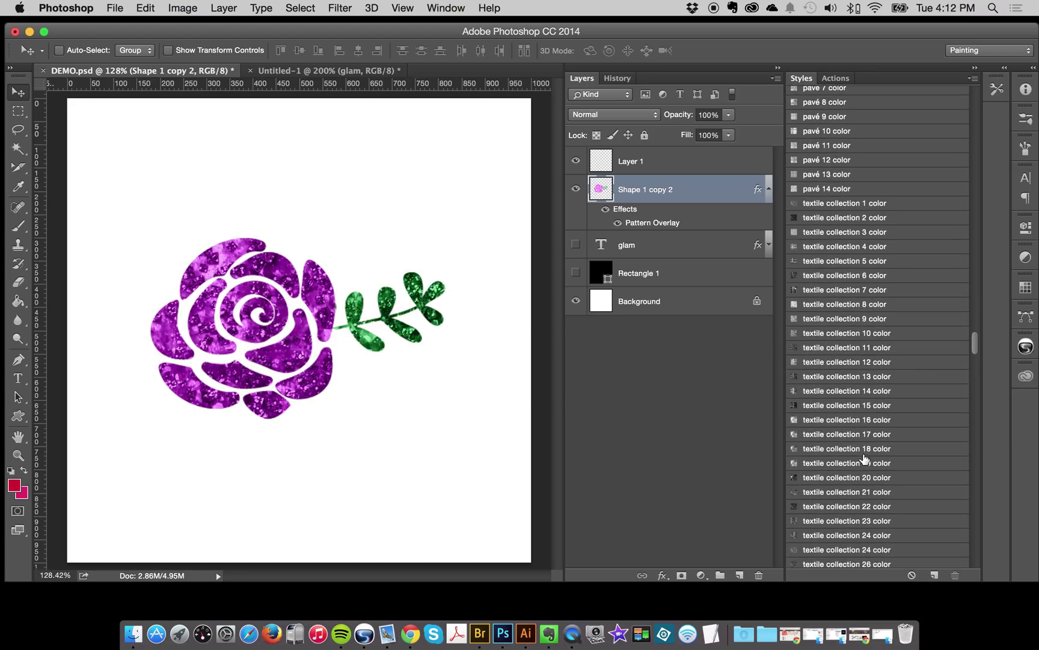
left_click(863, 314)
left_click(860, 411)
Try textile collection 23 and 24 color on the rose artwork, and apply textile collection 31 color.
scroll(860, 462, "down", 1)
scroll(860, 462, "down", 2)
left_click(872, 299)
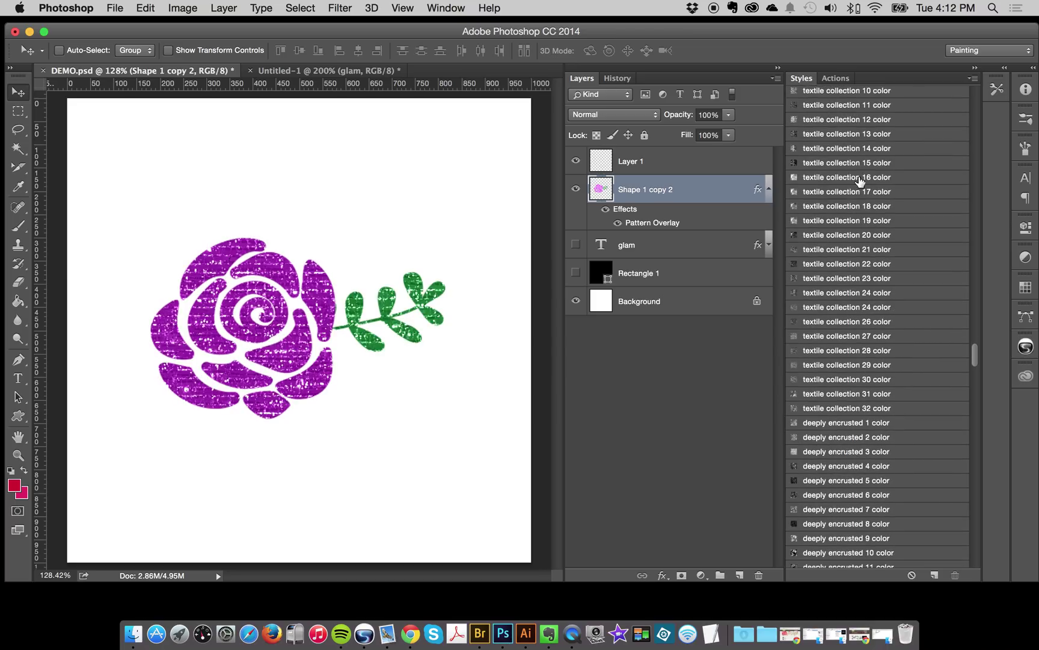
left_click(868, 283)
left_click(864, 310)
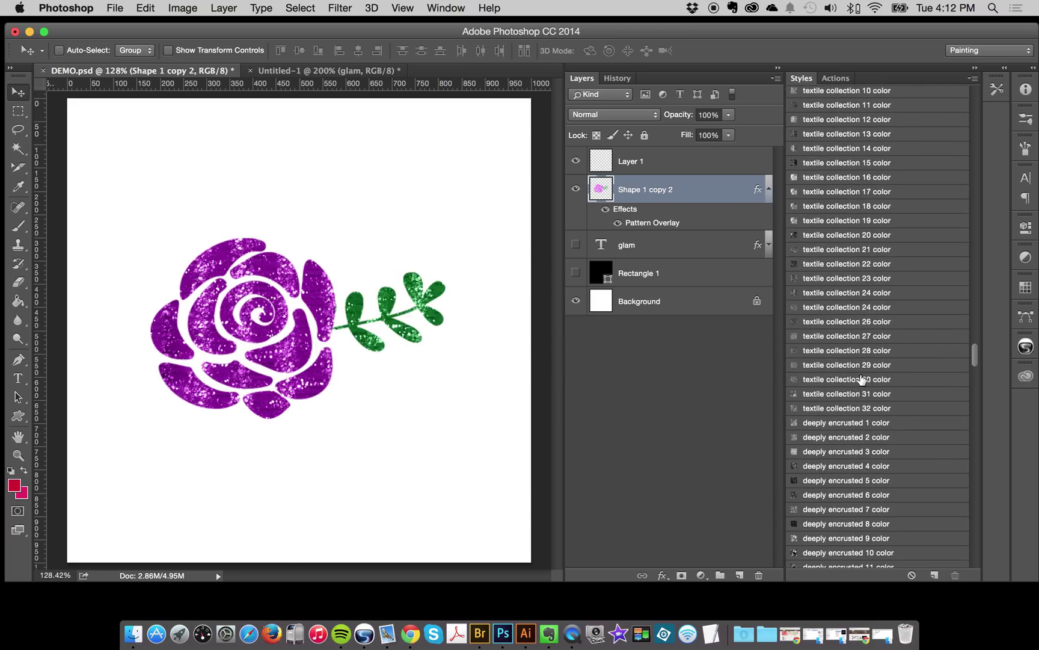
left_click(862, 392)
scroll(866, 421, "down", 5)
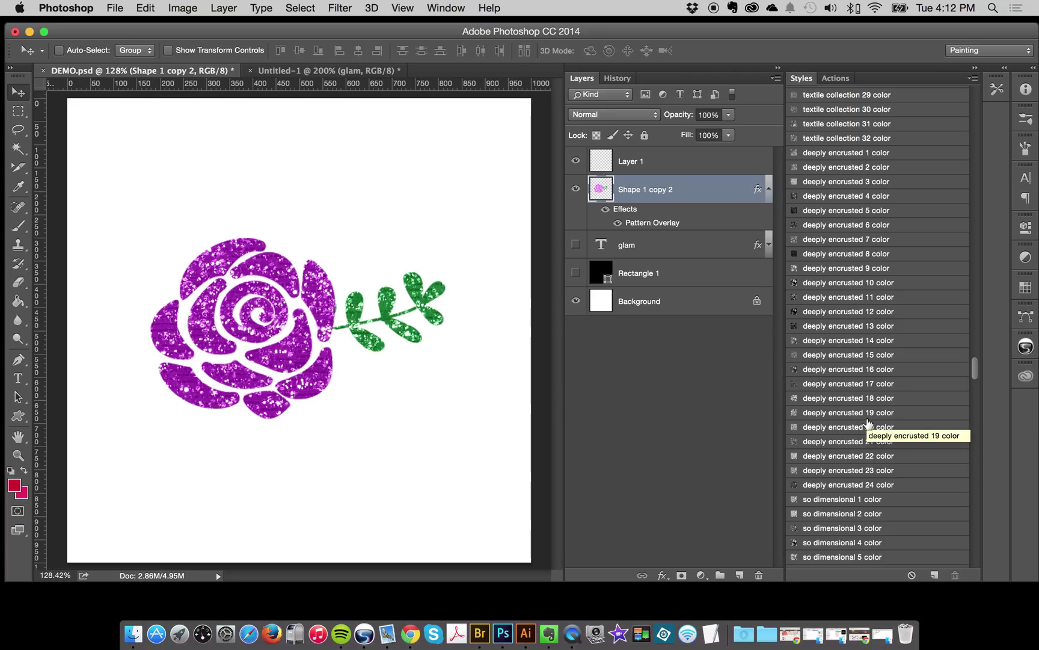
Hide the rose artwork, check the glam text and hide it again, and add an empty layer directly above it.
left_click(576, 190)
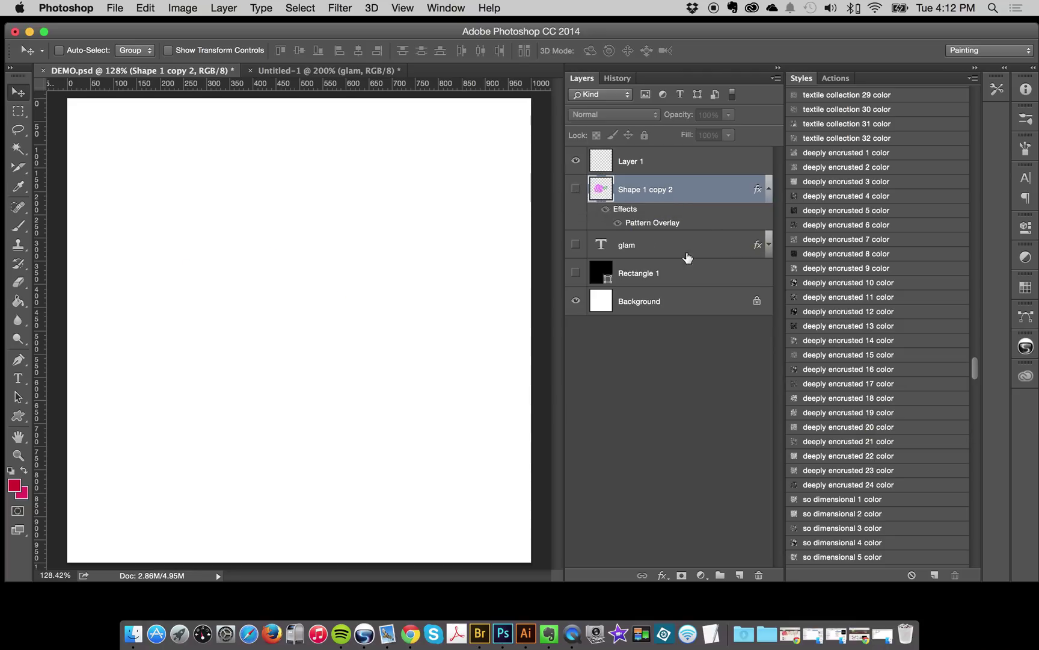
left_click(686, 247)
left_click(576, 244)
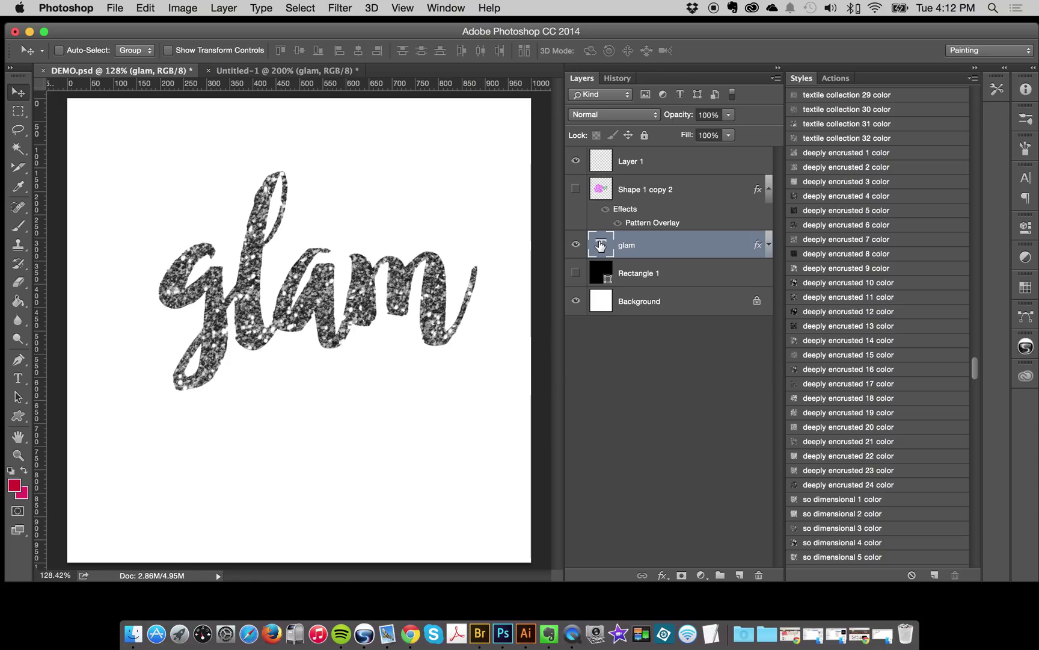
left_click(575, 244)
key("super+shift+n")
key("Return")
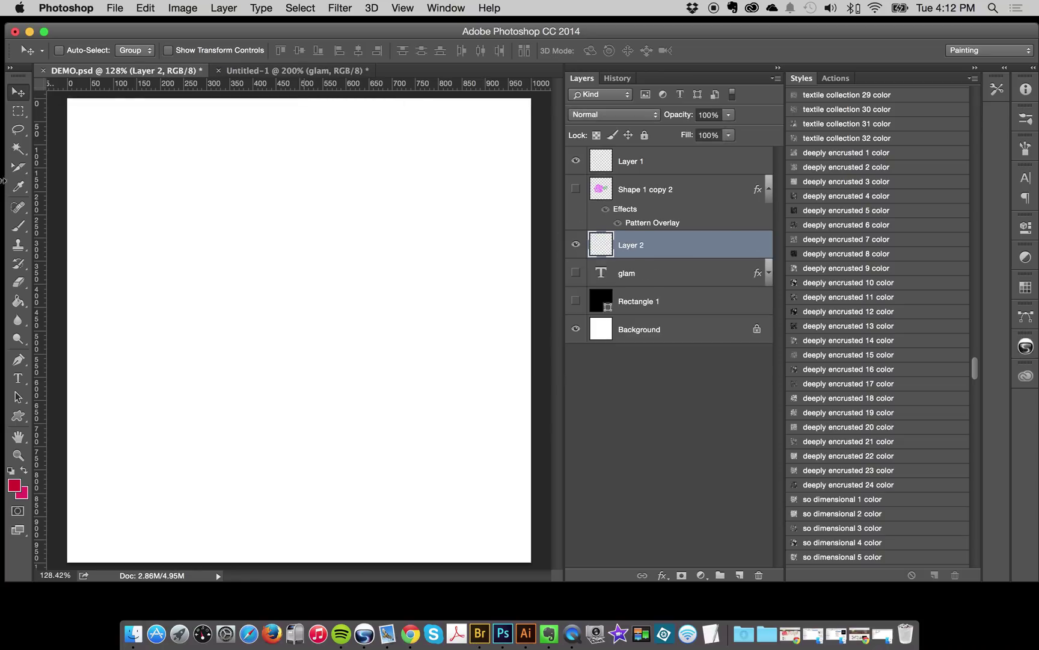
Paint a wavy red diagonal stroke across the empty layer with the size 100 splatter brush.
left_click(19, 227)
mouse_move(175, 183)
left_mouse_down()
mouse_move(186, 253)
mouse_move(295, 236)
mouse_move(307, 282)
mouse_move(298, 340)
mouse_move(333, 354)
mouse_move(374, 319)
mouse_move(409, 362)
mouse_move(409, 408)
left_mouse_up()
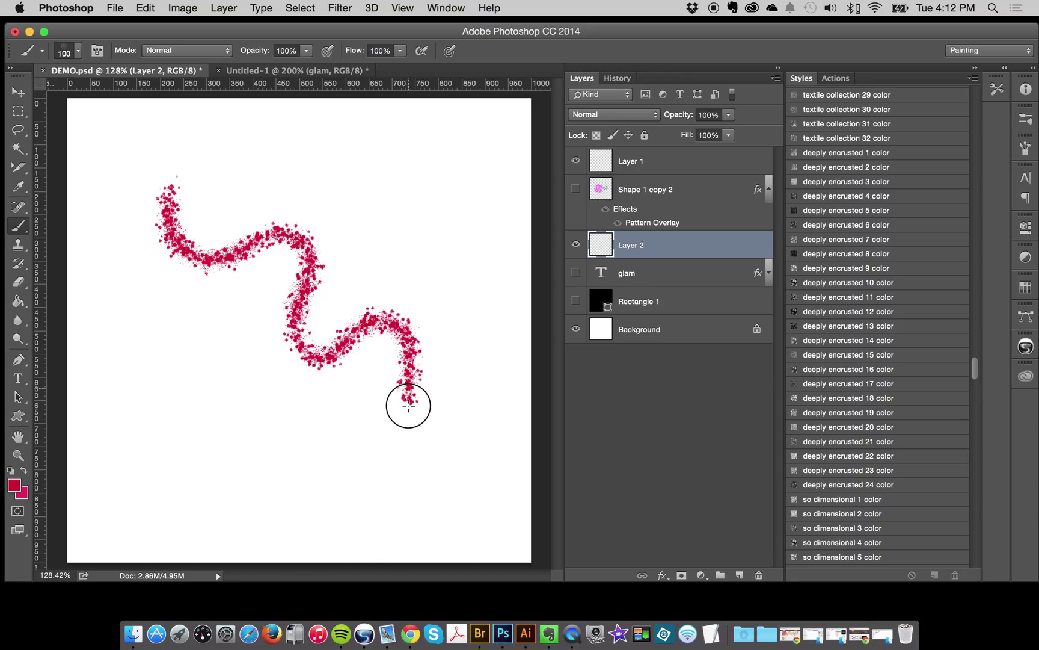
left_click(18, 92)
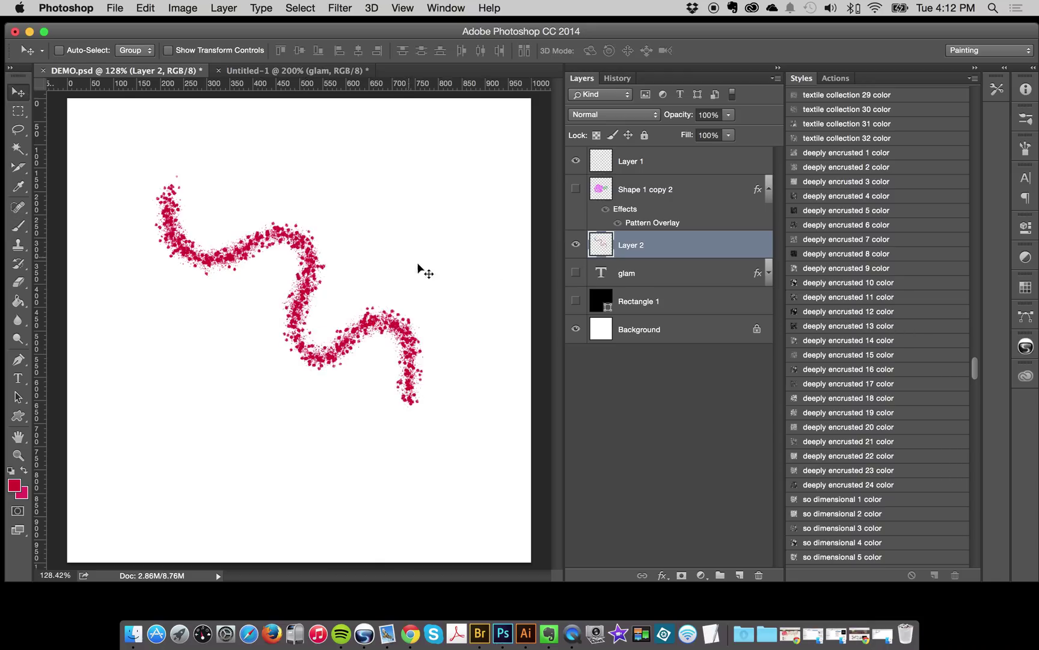
Try several color styles, including rich glitter 20 color, on the painted stroke.
scroll(857, 166, "up", 10)
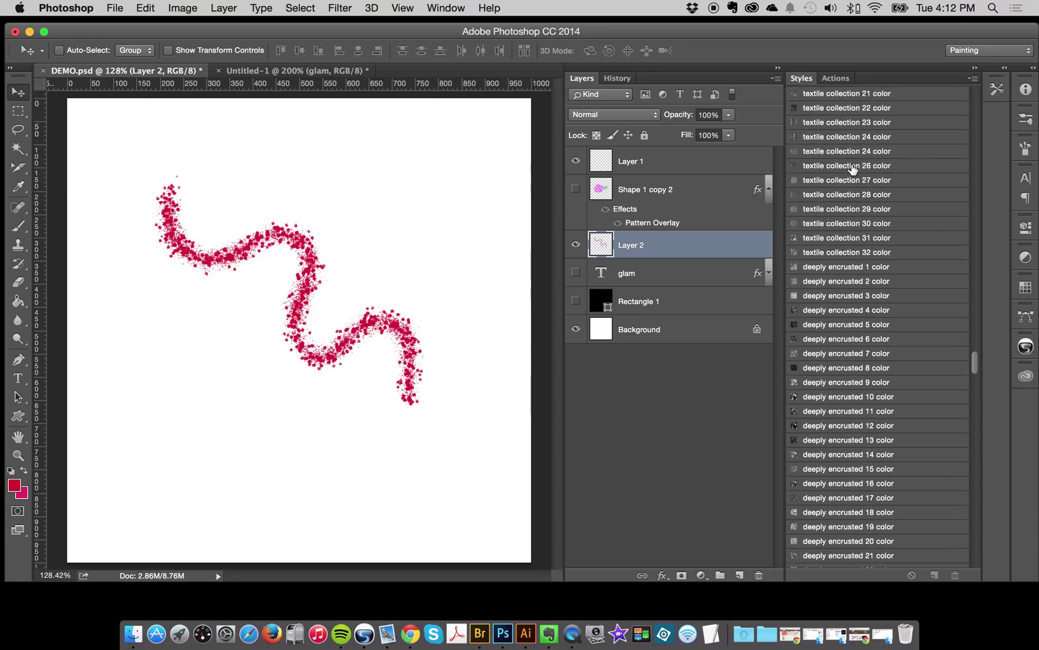
scroll(864, 193, "up", 20)
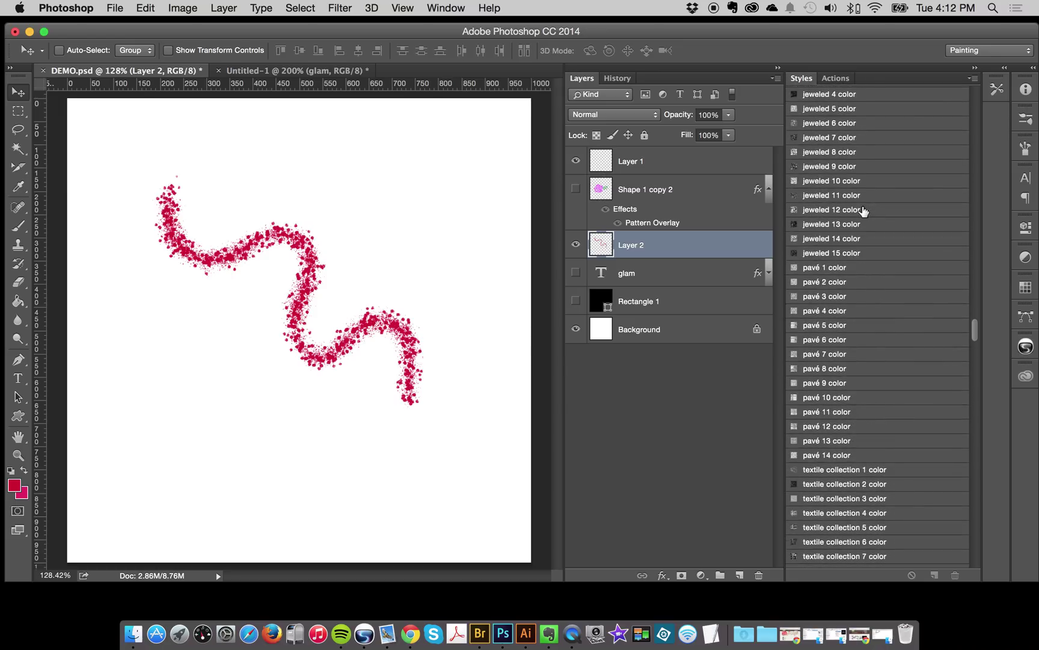
left_click(847, 151)
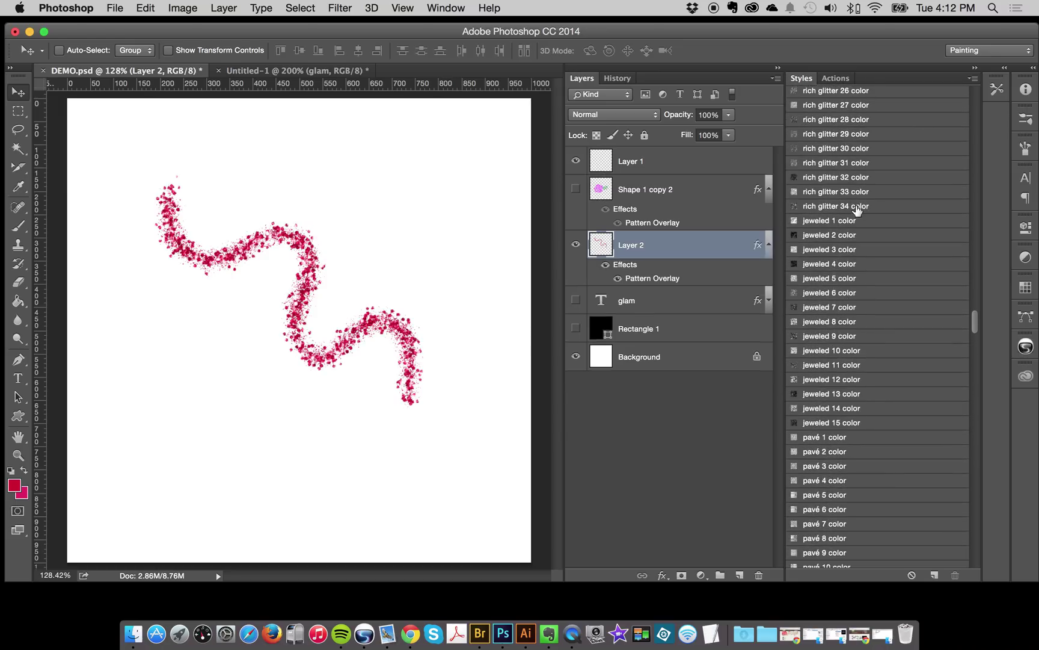
scroll(848, 165, "up", 3)
left_click(847, 164)
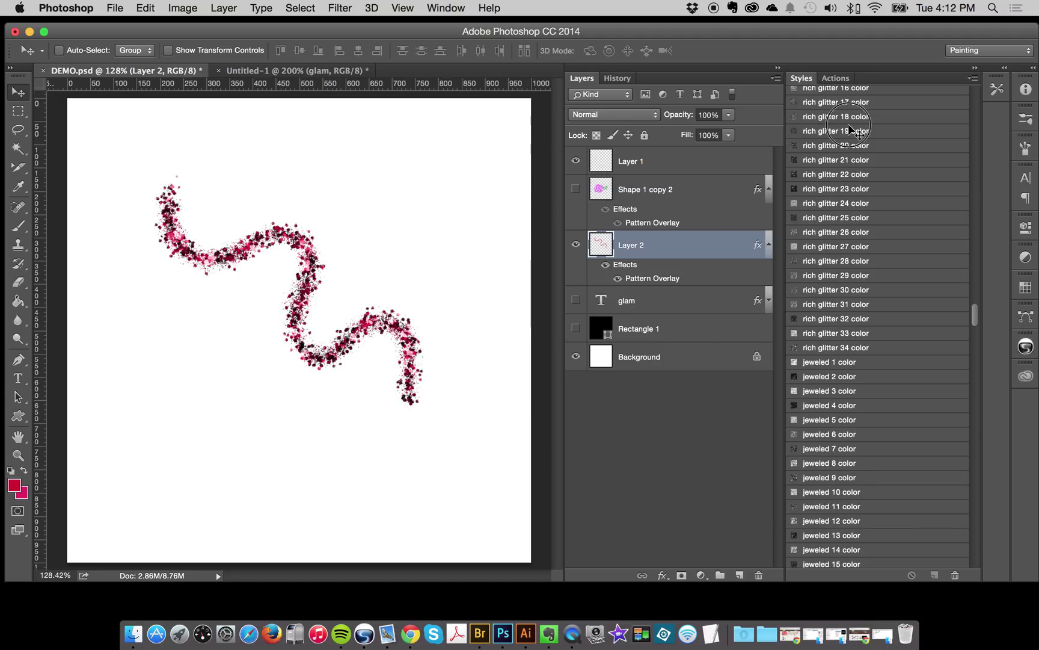
left_click(848, 143)
scroll(850, 214, "up", 5)
left_click(846, 166)
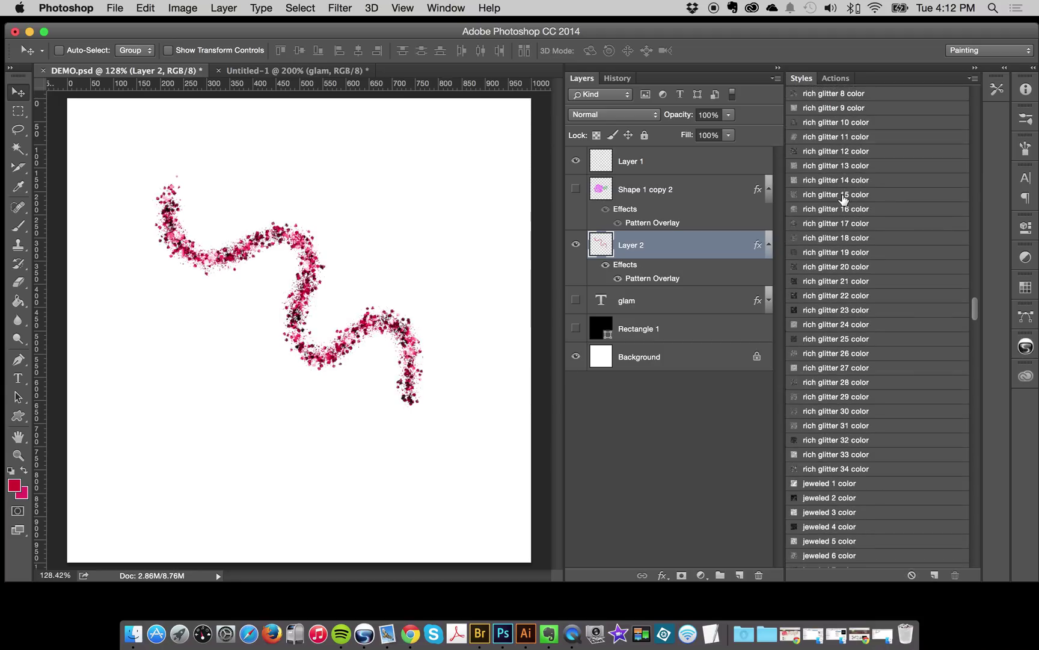
Thicken the painted stroke with the Brush tool, compare rich glitter 19, 25 and 29 color on it, and apply rich glitter 11 color.
left_click(20, 229)
mouse_move(157, 191)
left_mouse_down()
mouse_move(179, 251)
mouse_move(249, 243)
mouse_move(283, 278)
mouse_move(292, 340)
mouse_move(284, 247)
mouse_move(300, 335)
mouse_move(307, 313)
mouse_move(337, 345)
mouse_move(384, 312)
mouse_move(421, 381)
mouse_move(422, 328)
mouse_move(335, 346)
mouse_move(261, 243)
mouse_move(192, 256)
mouse_move(163, 197)
mouse_move(180, 253)
mouse_move(275, 230)
mouse_move(310, 313)
mouse_move(398, 315)
mouse_move(434, 423)
mouse_move(458, 372)
mouse_move(443, 436)
mouse_move(441, 410)
mouse_move(478, 432)
left_mouse_up()
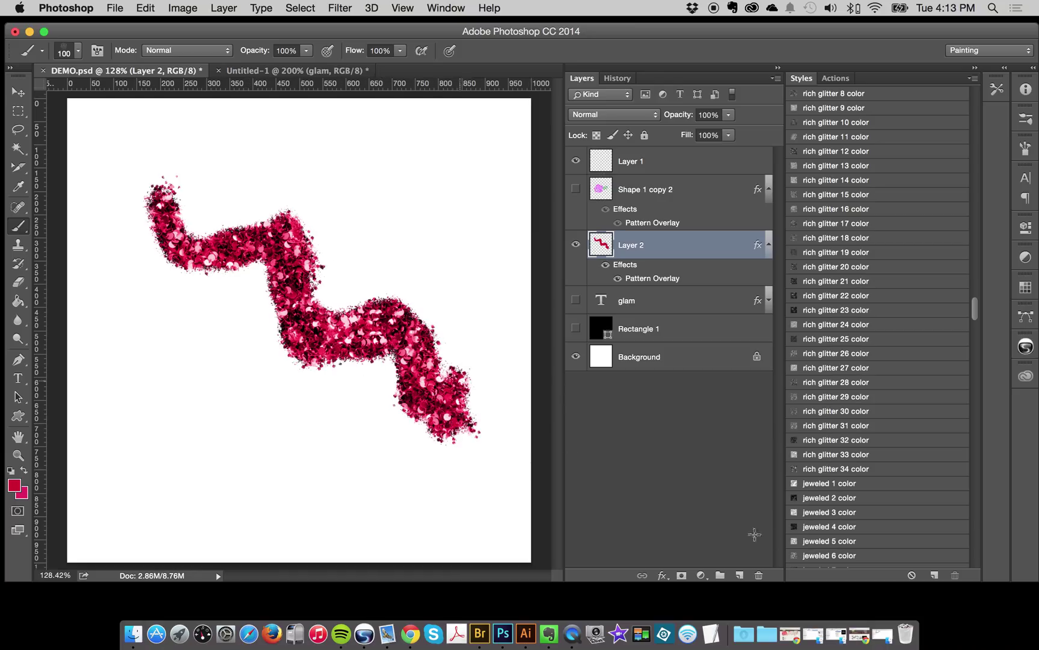
left_click(860, 245)
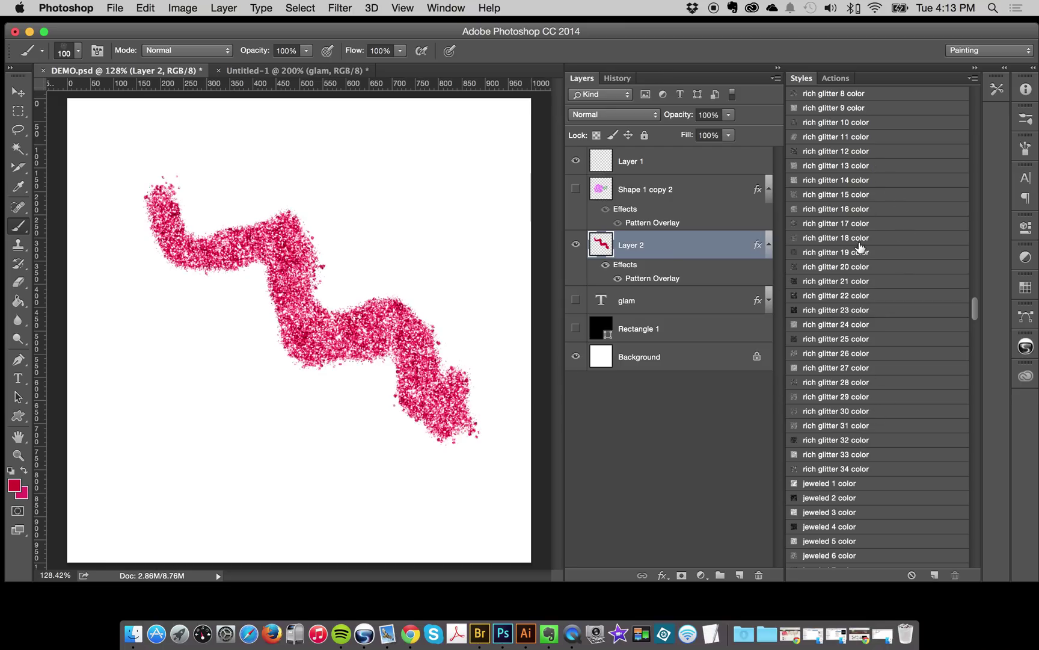
left_click(859, 251)
left_click(859, 340)
left_click(854, 398)
left_click(872, 136)
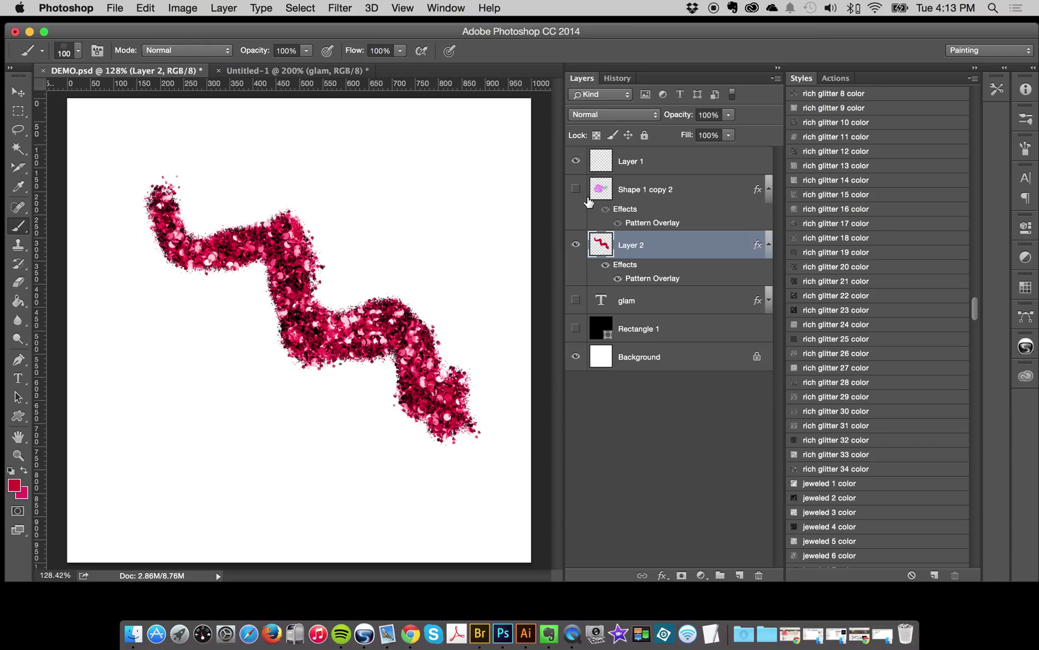
Add a Color Overlay effect to the painted stroke in blue 1200ff with the Color blend mode.
double_click(648, 279)
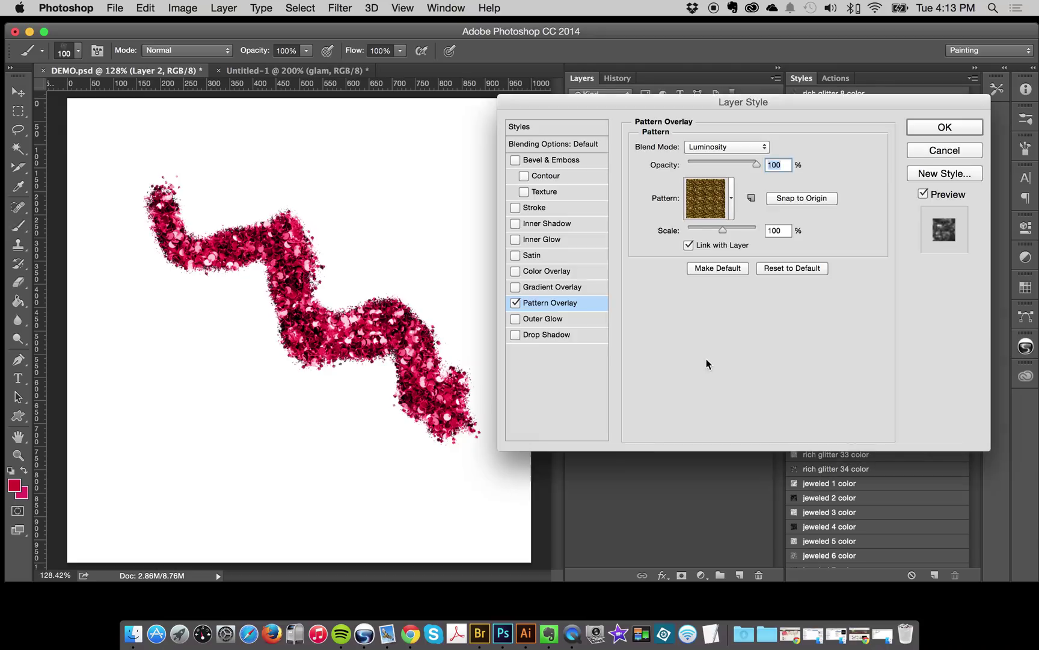
left_click(539, 272)
left_click(785, 146)
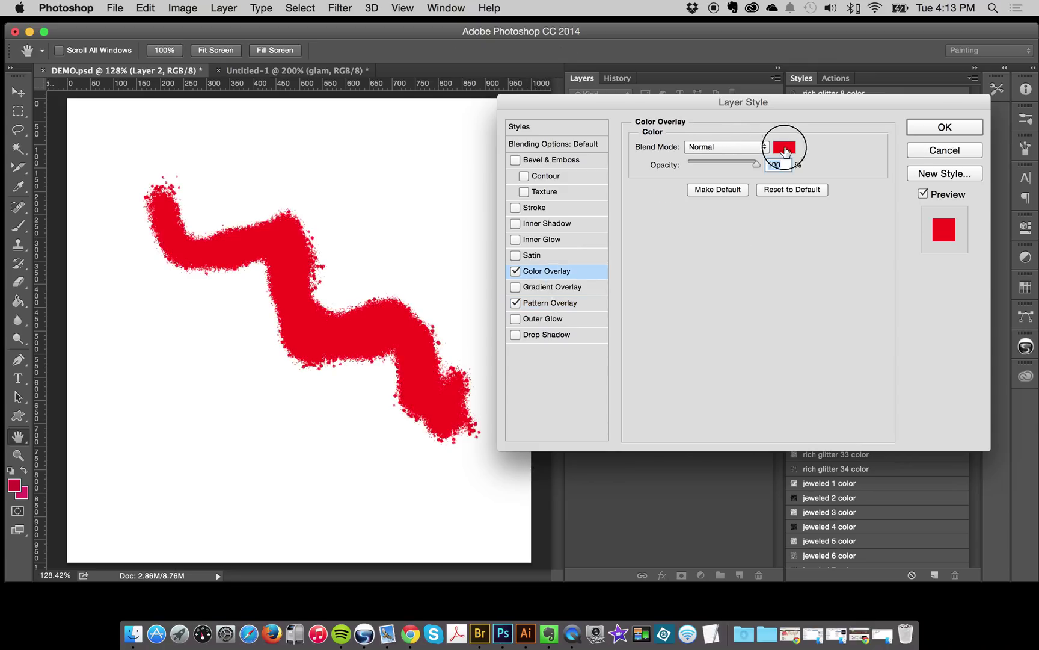
left_click(764, 208)
left_click(901, 143)
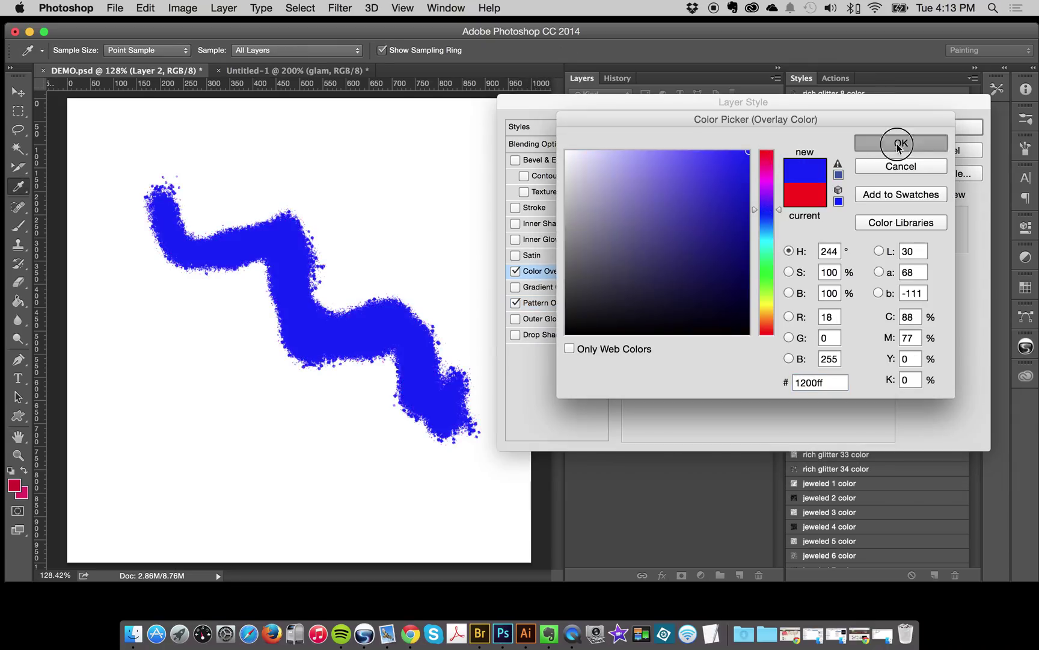
left_click(712, 146)
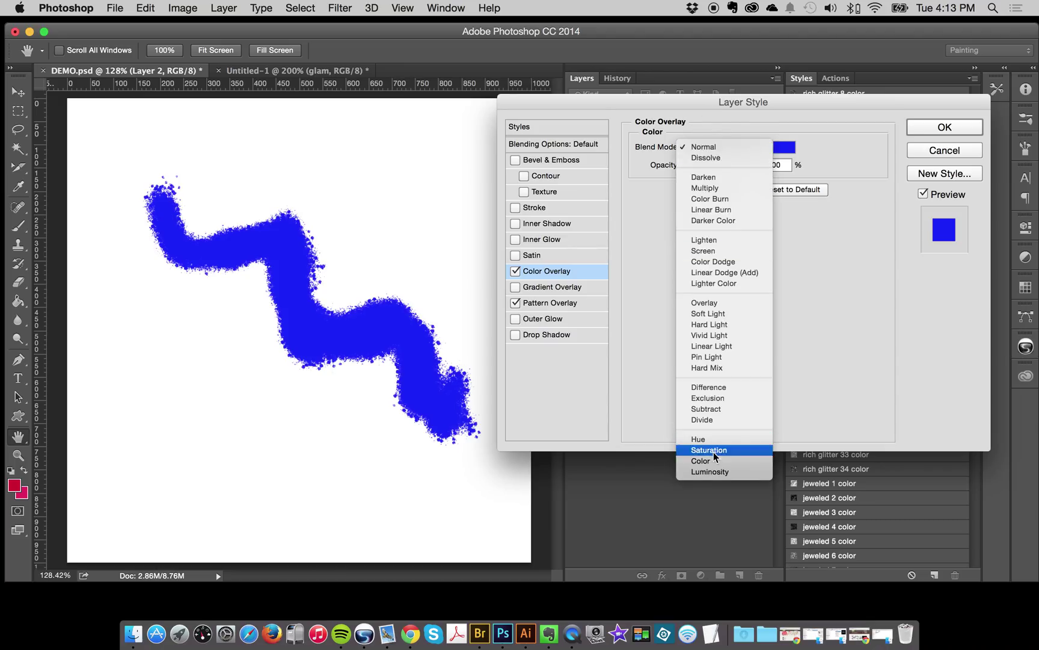
key("Return")
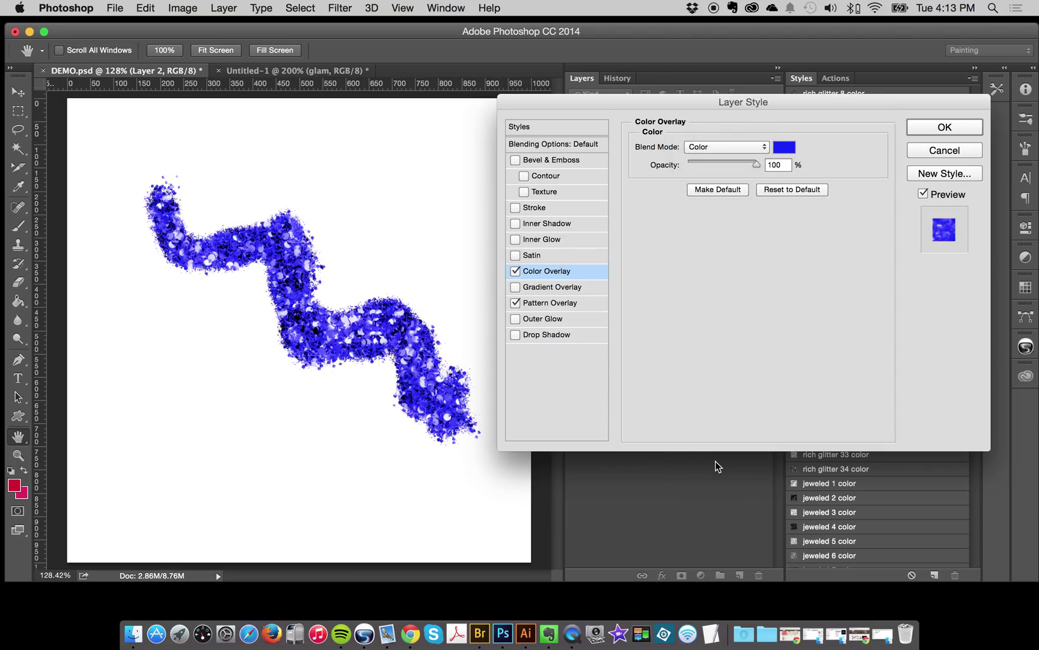
Compare the Hue and Color blend modes for the blue overlay, keep Color, and apply the layer style settings.
left_click(705, 154)
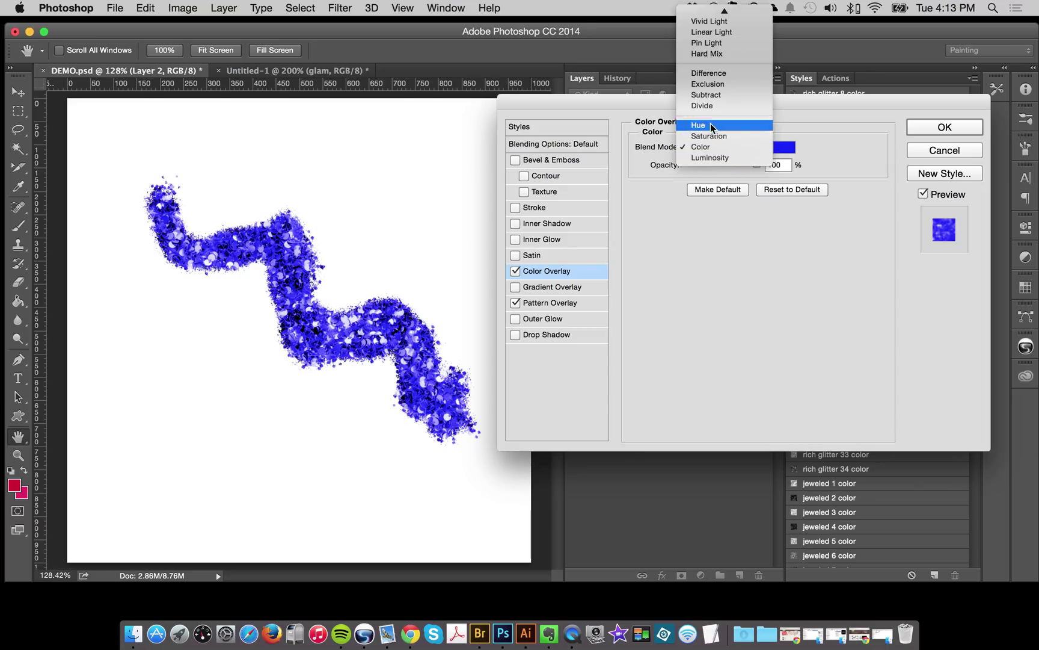
left_click(710, 124)
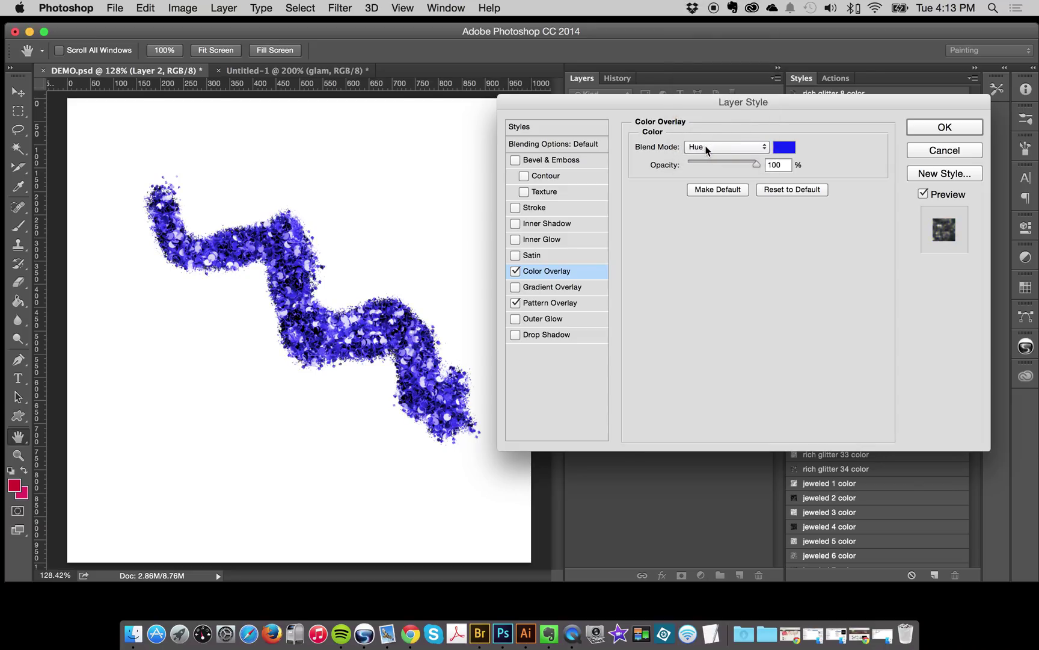
left_click(708, 148)
left_click(707, 170)
left_click(705, 148)
left_click(712, 129)
left_click(704, 146)
left_click(707, 168)
left_click(942, 127)
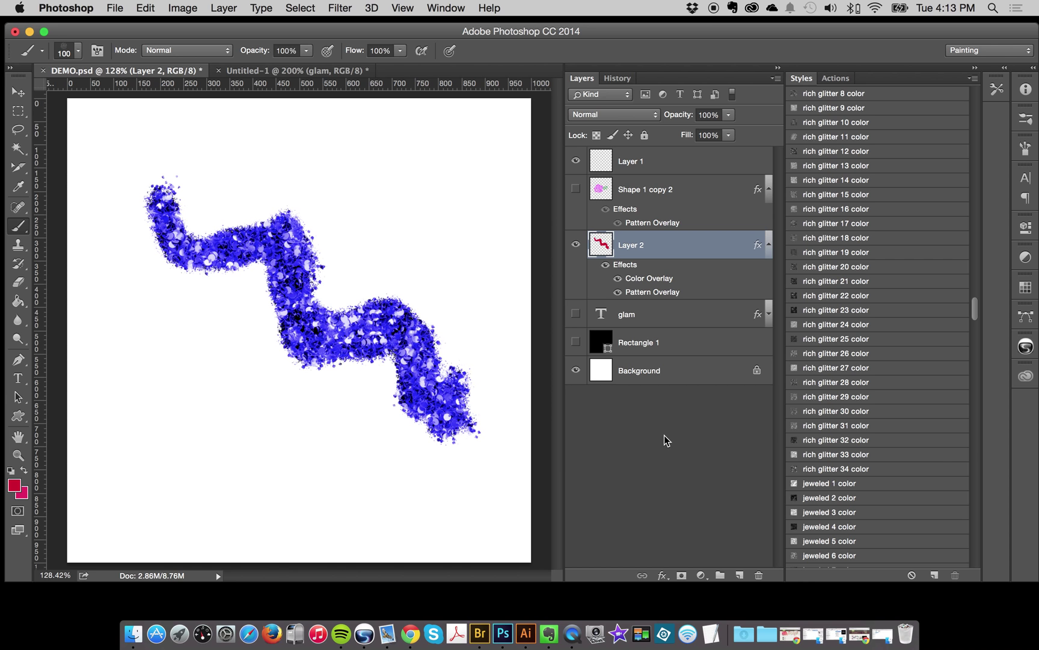
Browse the available styles to the no color jeweled and pavé group, and hide the painted stroke on Layer 2.
scroll(933, 456, "down", 15)
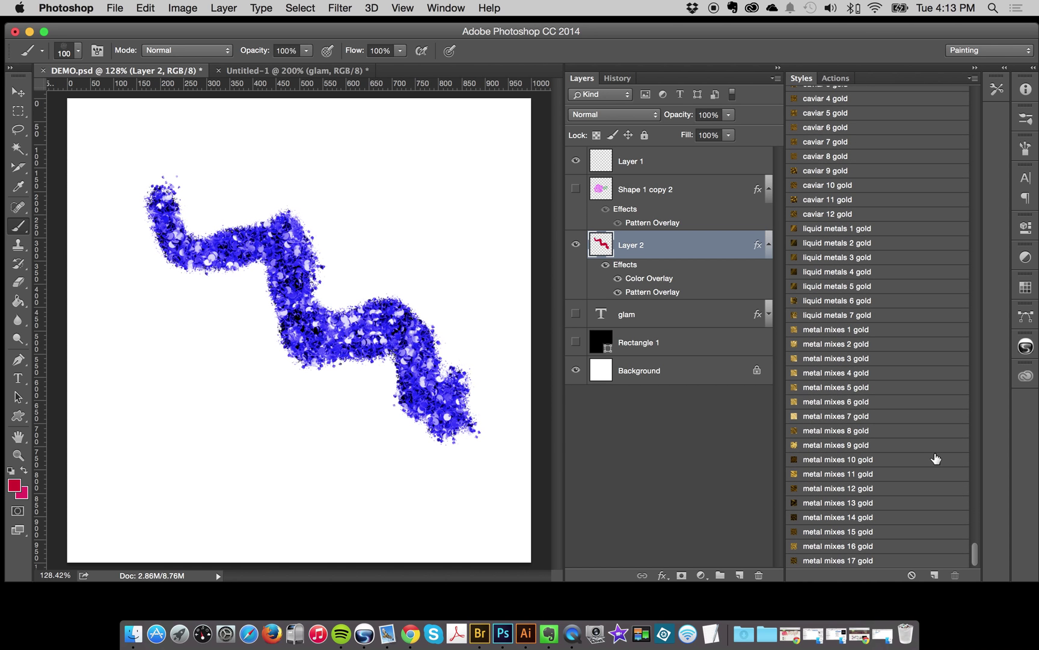
scroll(936, 459, "up", 20)
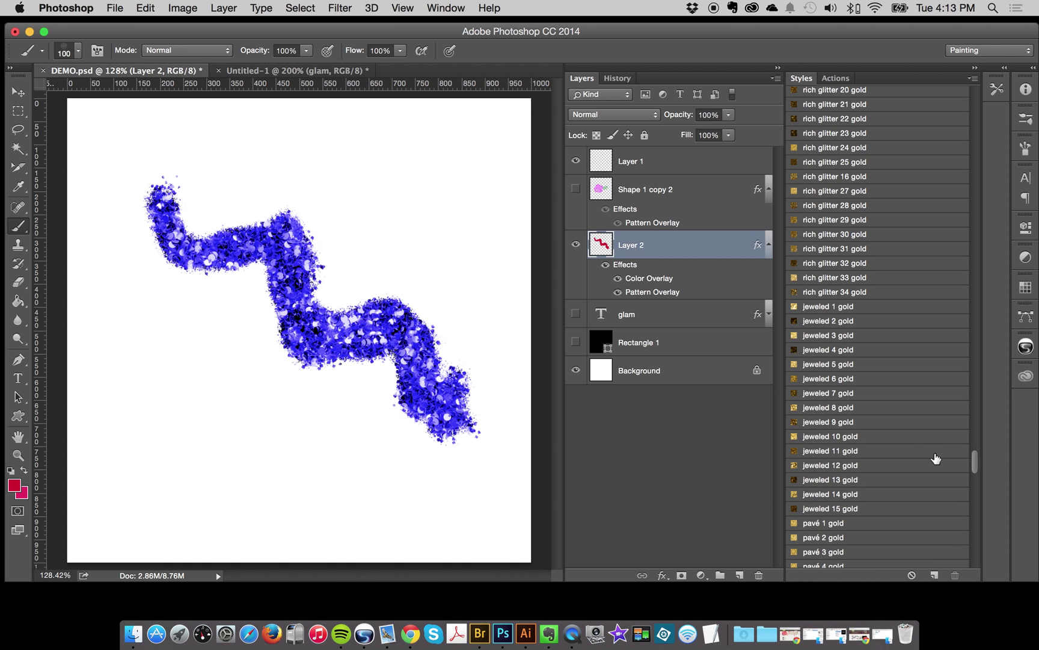
scroll(935, 459, "up", 10)
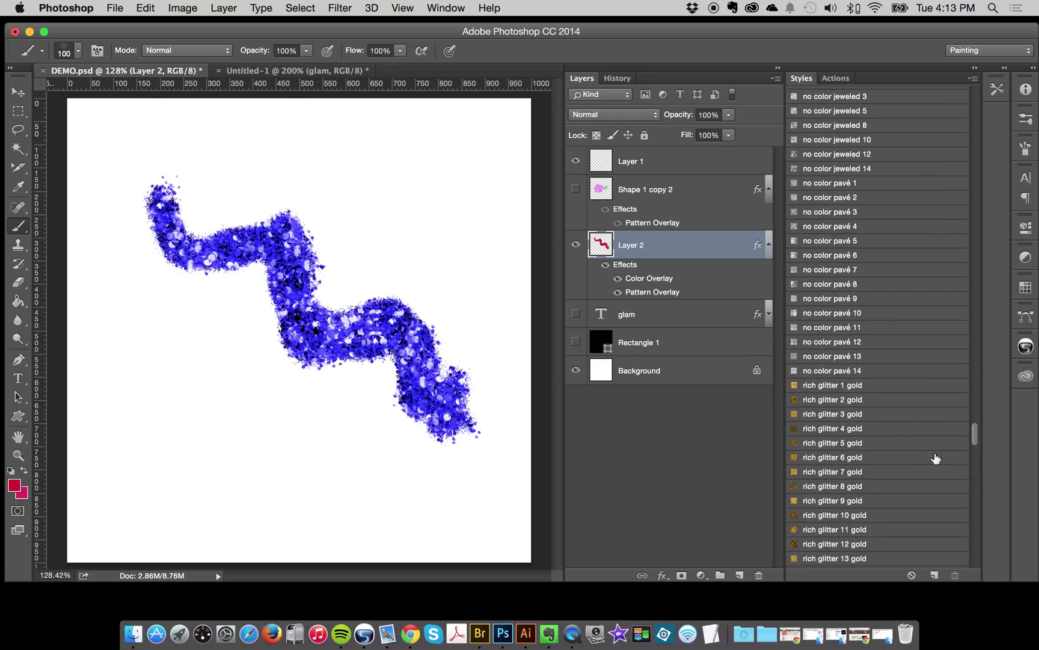
left_click(576, 244)
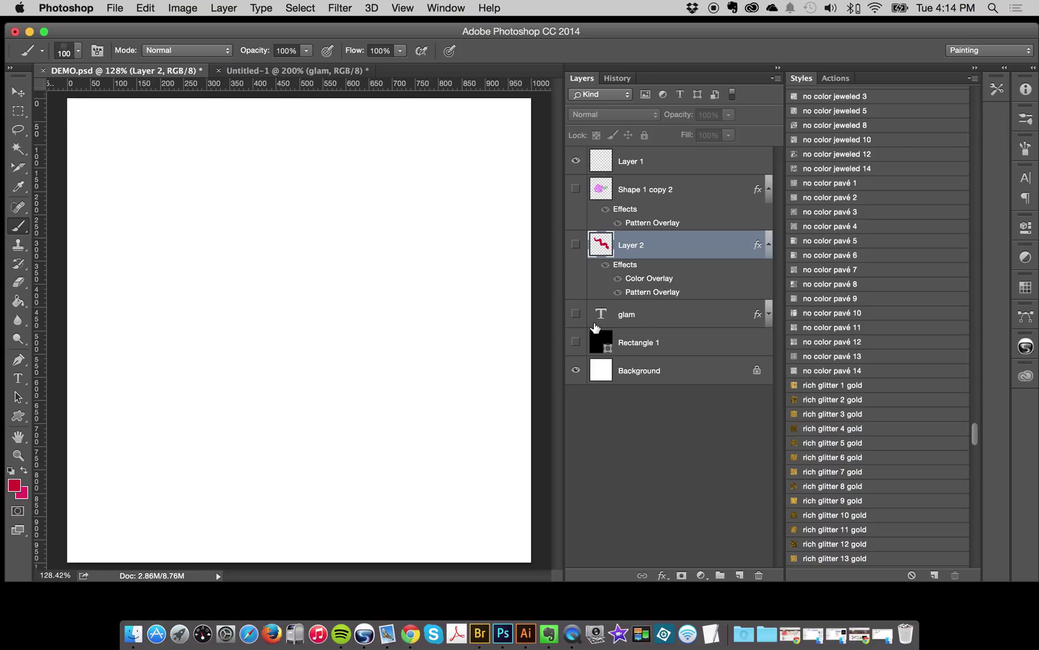
Select the glam text layer and make it visible.
left_click(644, 323)
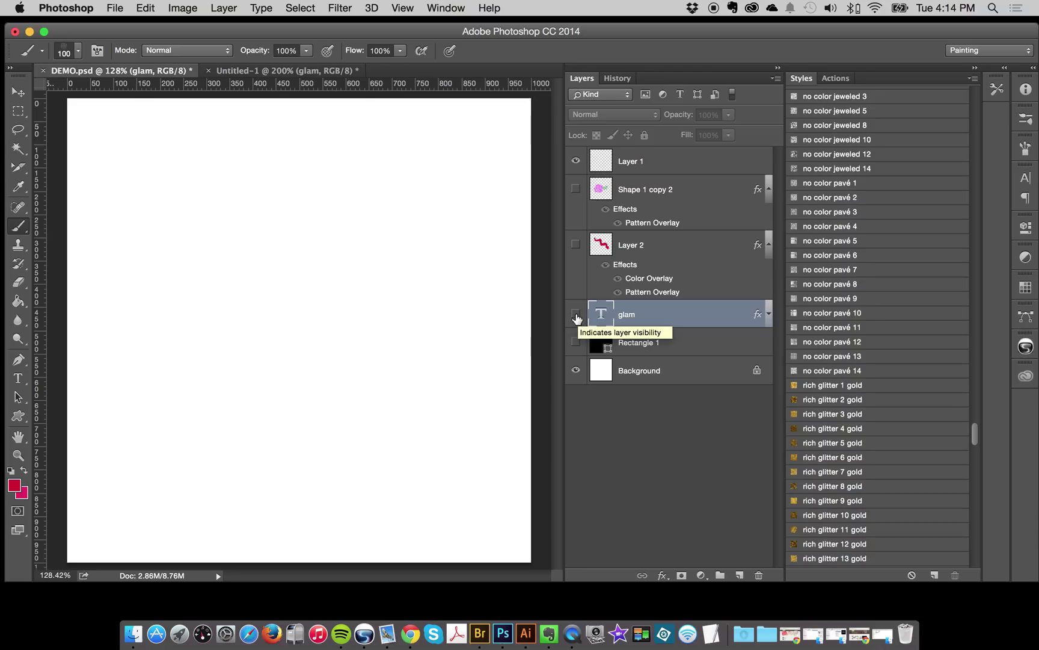
left_click(576, 315)
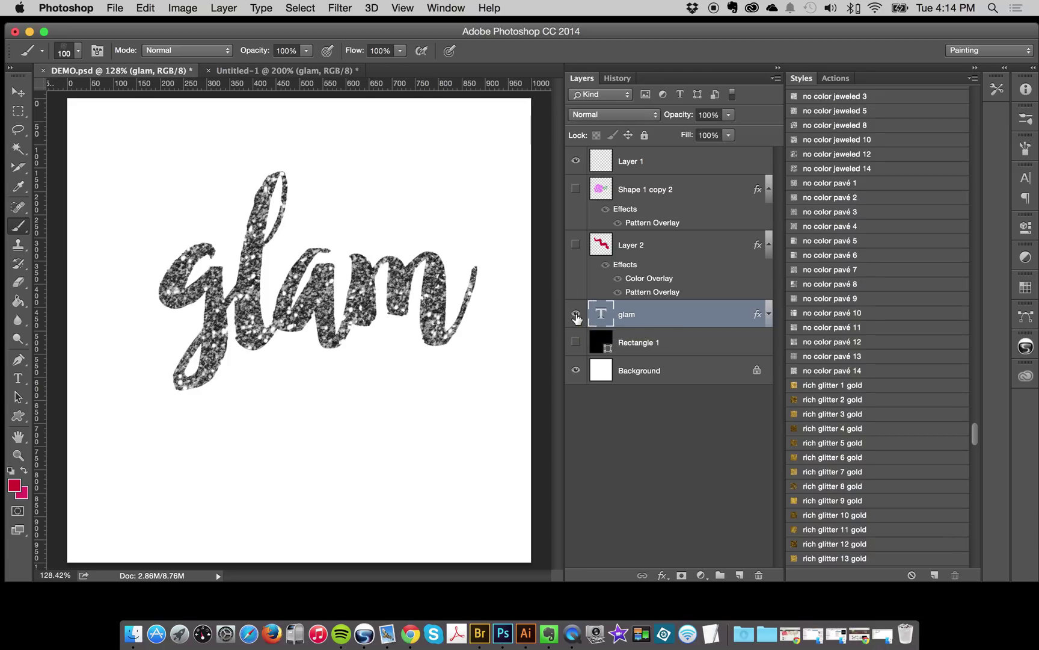
right_click(653, 316)
left_click(709, 459)
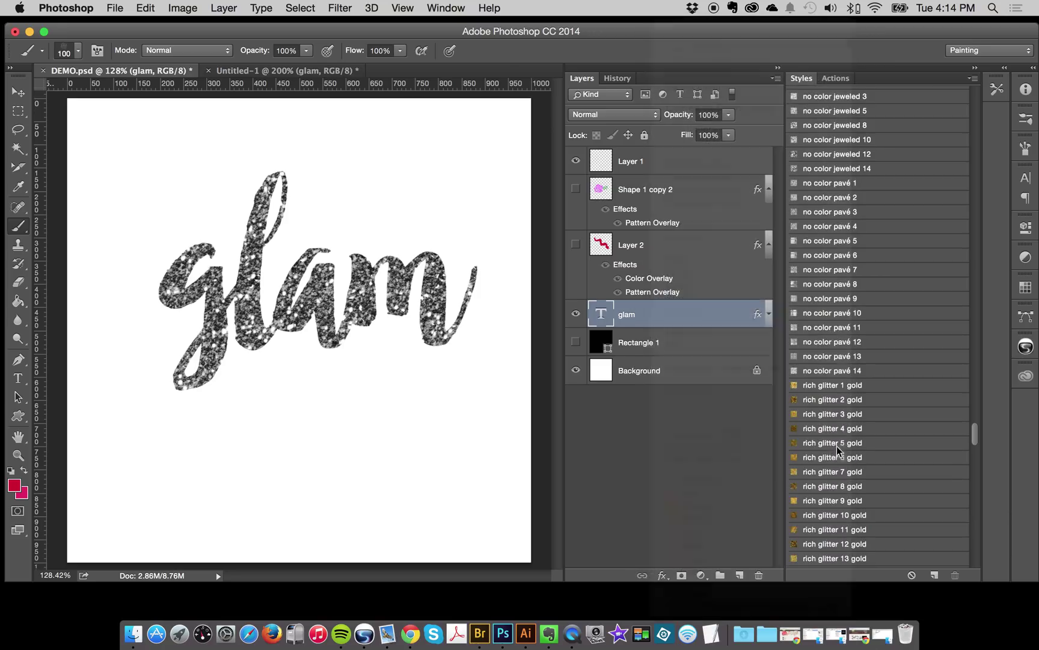
Try the no color pavé 1, no color jeweled 5, no color jeweled 3 and no color pavé 4 styles on the glam text.
left_click(815, 184)
scroll(842, 254, "up", 3)
left_click(852, 179)
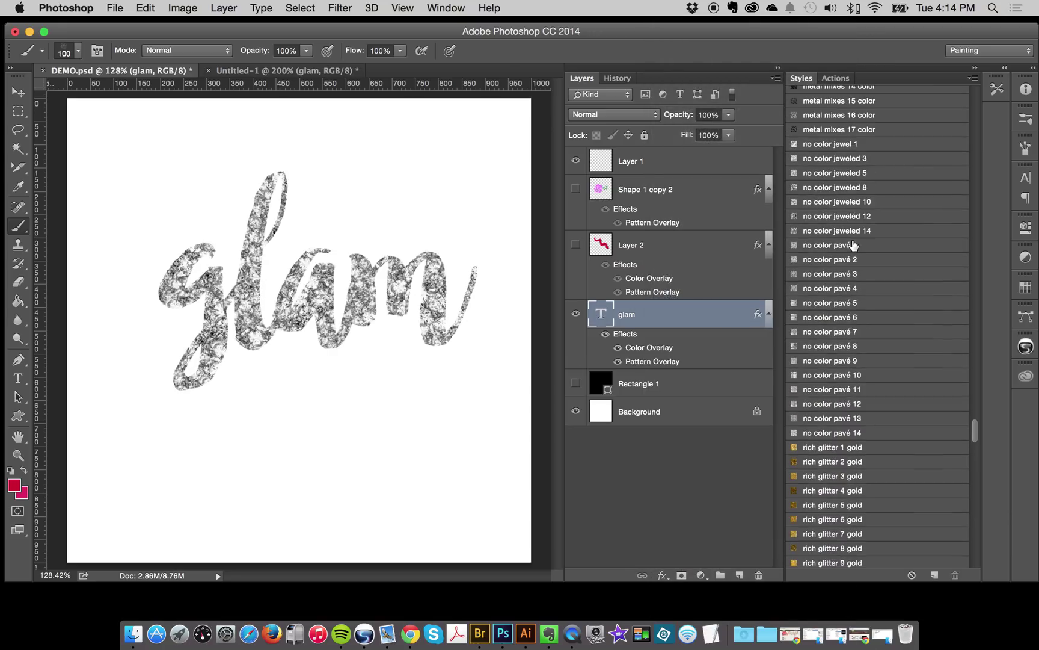
scroll(853, 247, "up", 3)
left_click(833, 260)
left_click(830, 391)
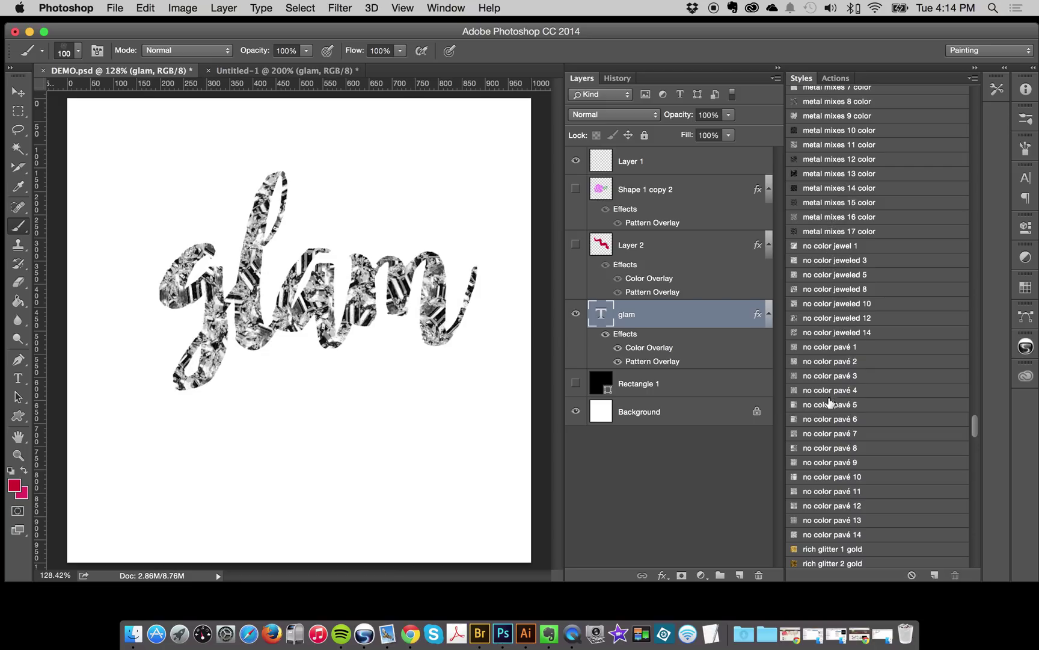
Compare the no color pavé 5, 7, 11 and 13 styles on the glam text, and apply no color pavé 14.
left_click(828, 407)
scroll(829, 409, "down", 3)
left_click(847, 323)
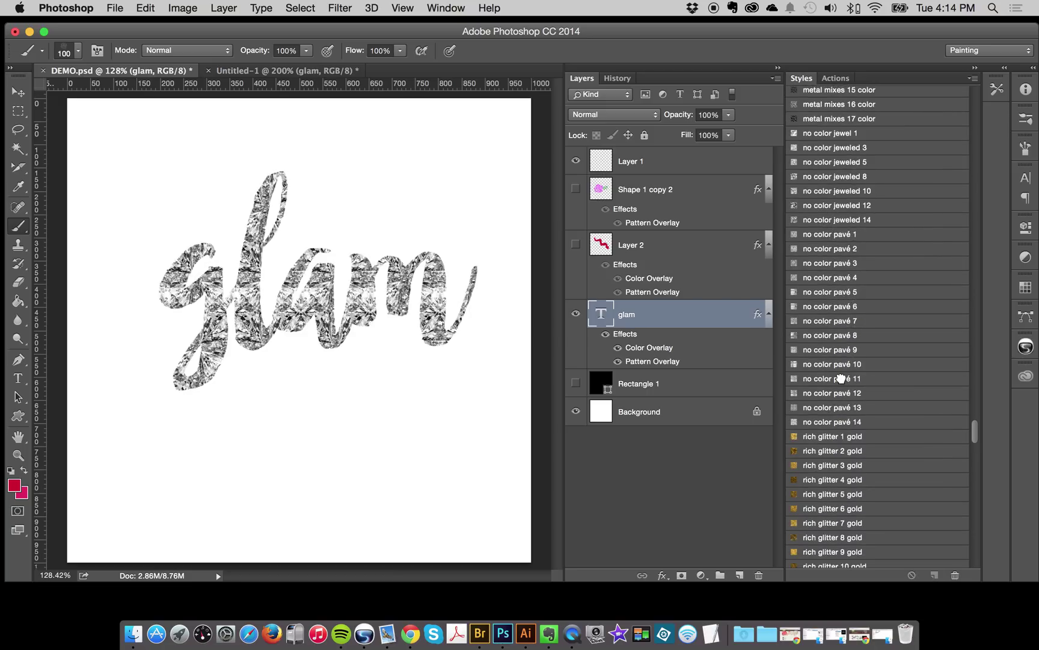
left_click(841, 379)
left_click(821, 409)
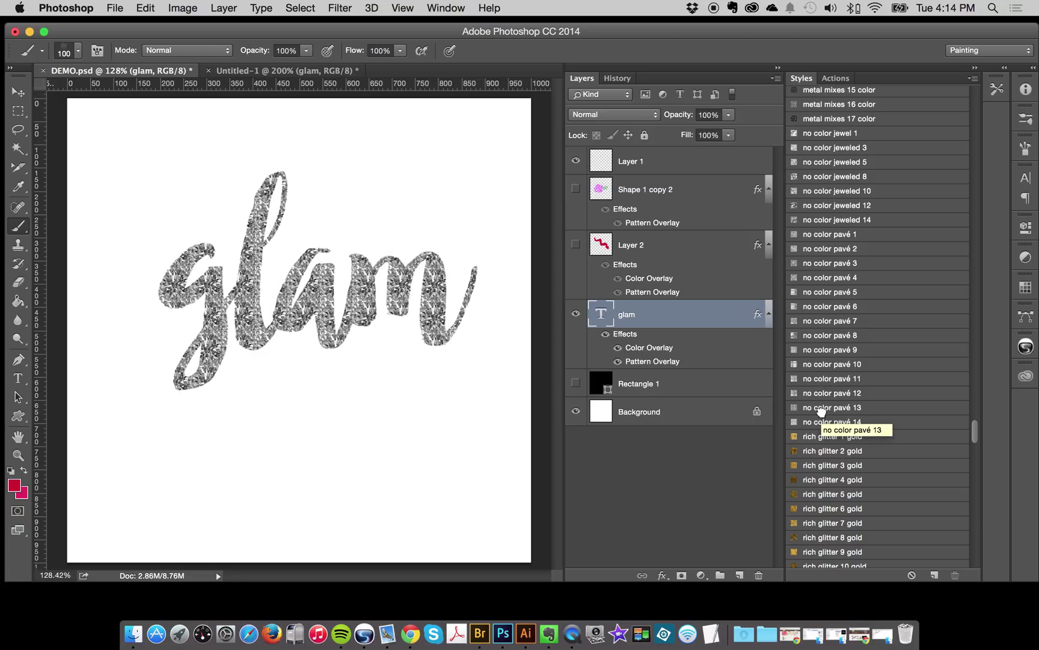
left_click(818, 422)
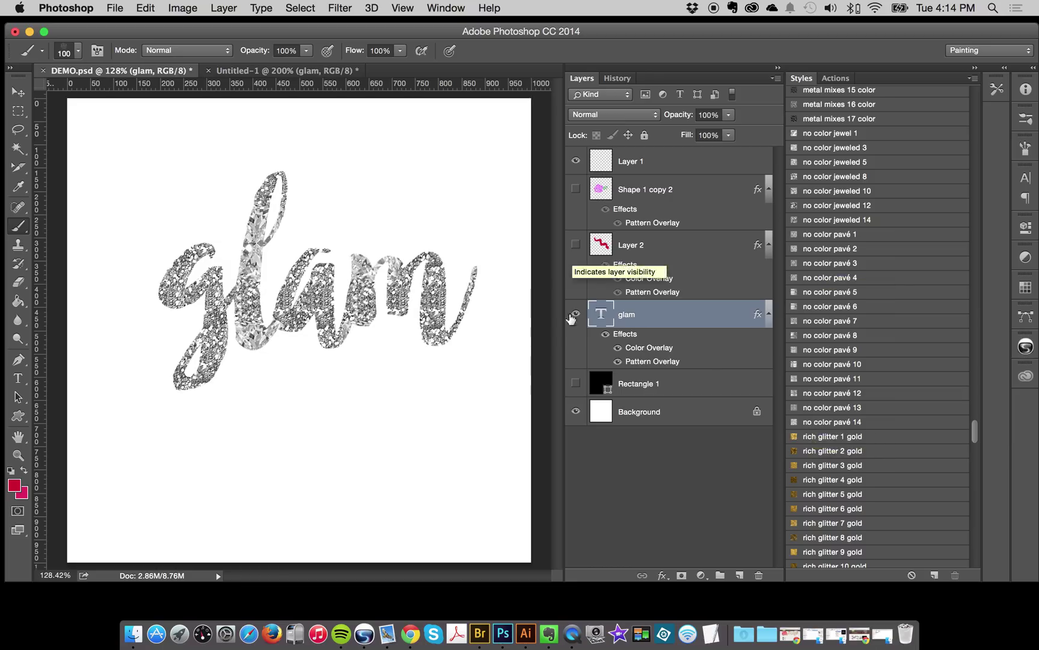
Set the glam text's own character color to blue 210fce.
left_click(18, 377)
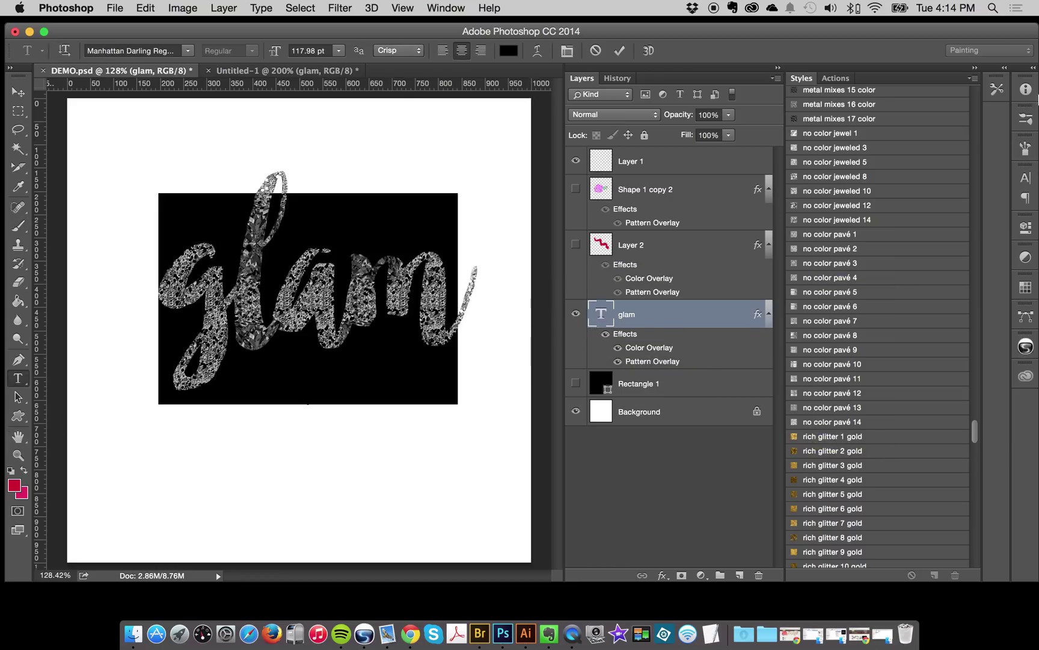
left_click(1026, 178)
left_click(981, 257)
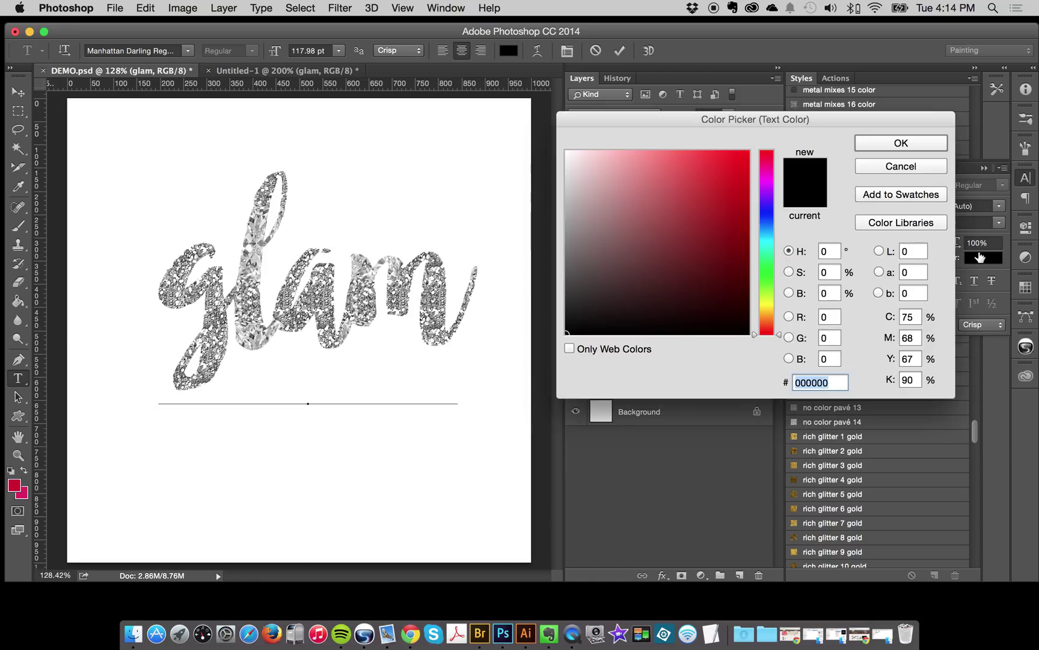
left_click(772, 208)
left_click(736, 185)
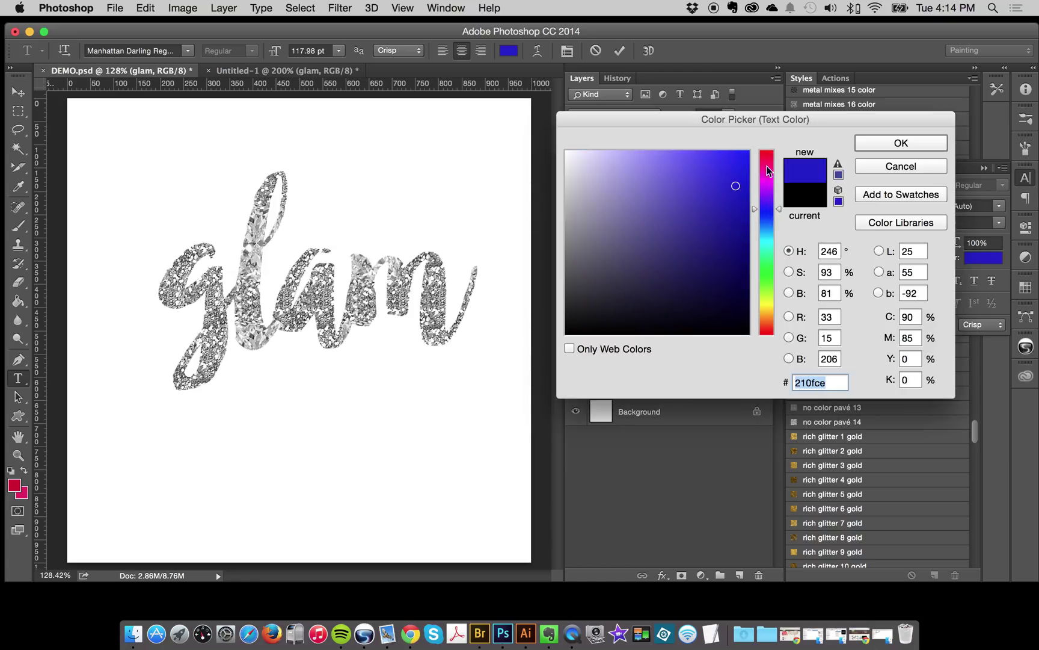
left_click(902, 144)
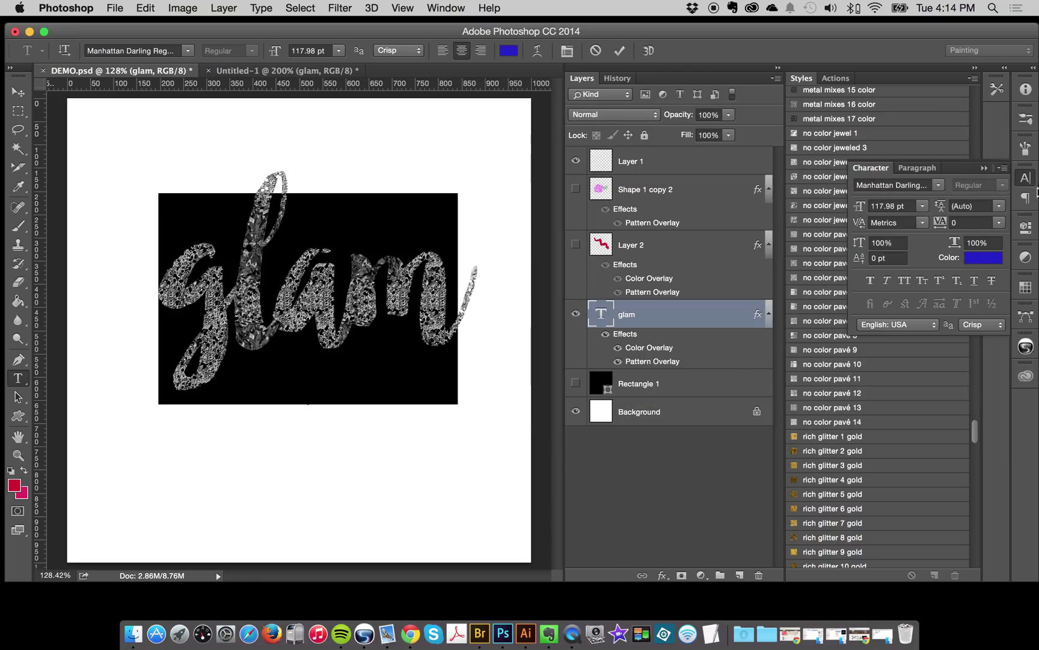
left_click(1025, 177)
Commit the text edit and apply the jeweled 11 color style to the glam text.
scroll(879, 215, "up", 20)
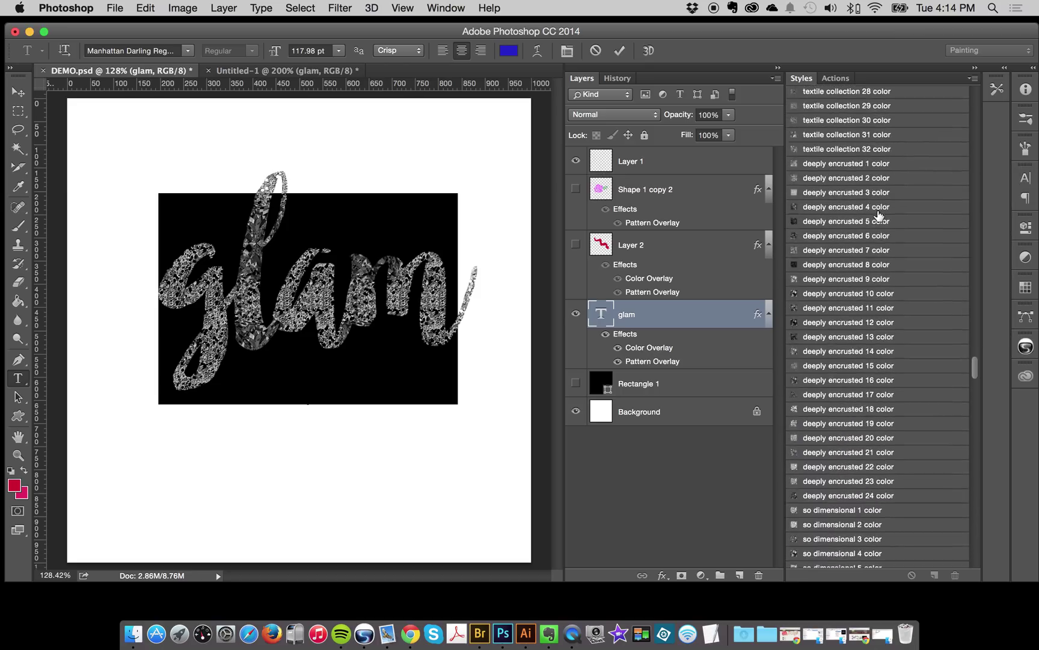
scroll(879, 215, "up", 15)
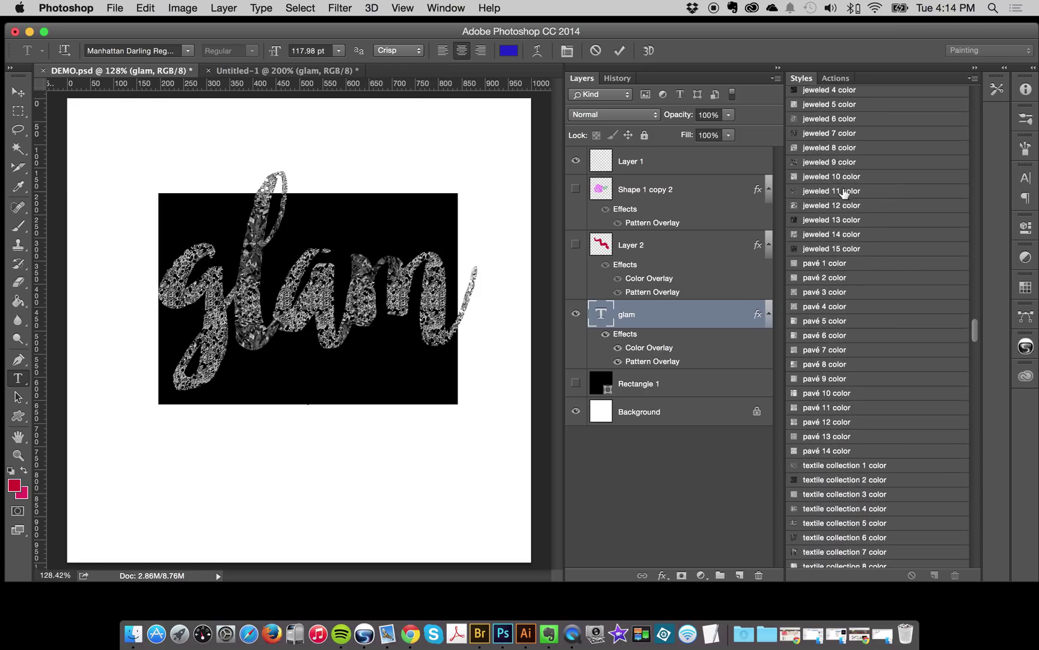
left_click(842, 309)
left_click(844, 188)
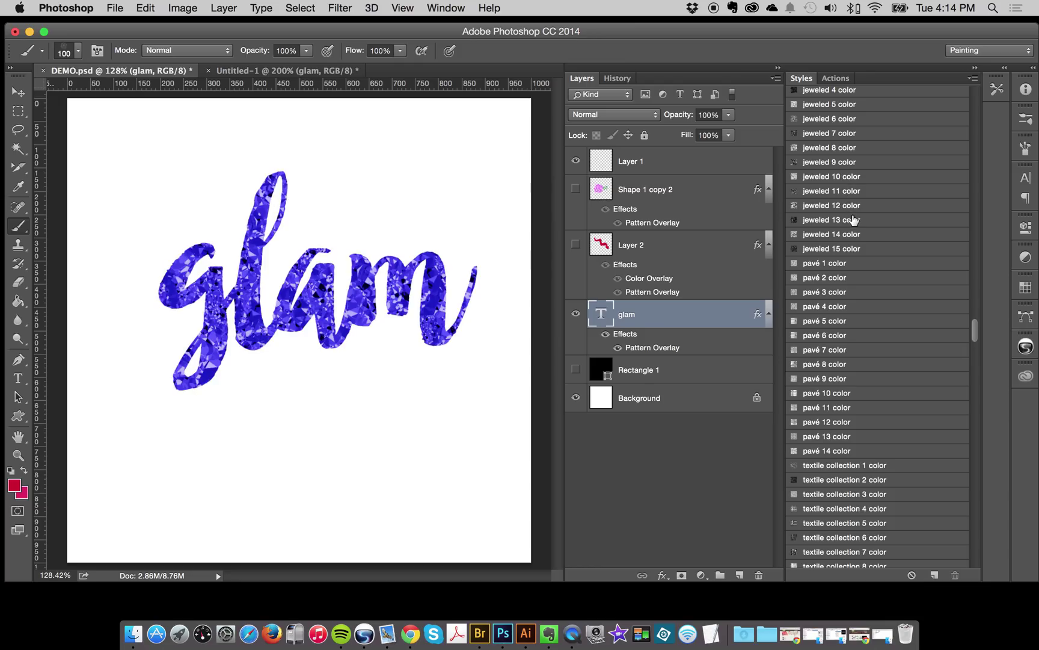
Return to the no color styles, try one on the glam text, and apply no color jeweled 5.
scroll(852, 220, "down", 20)
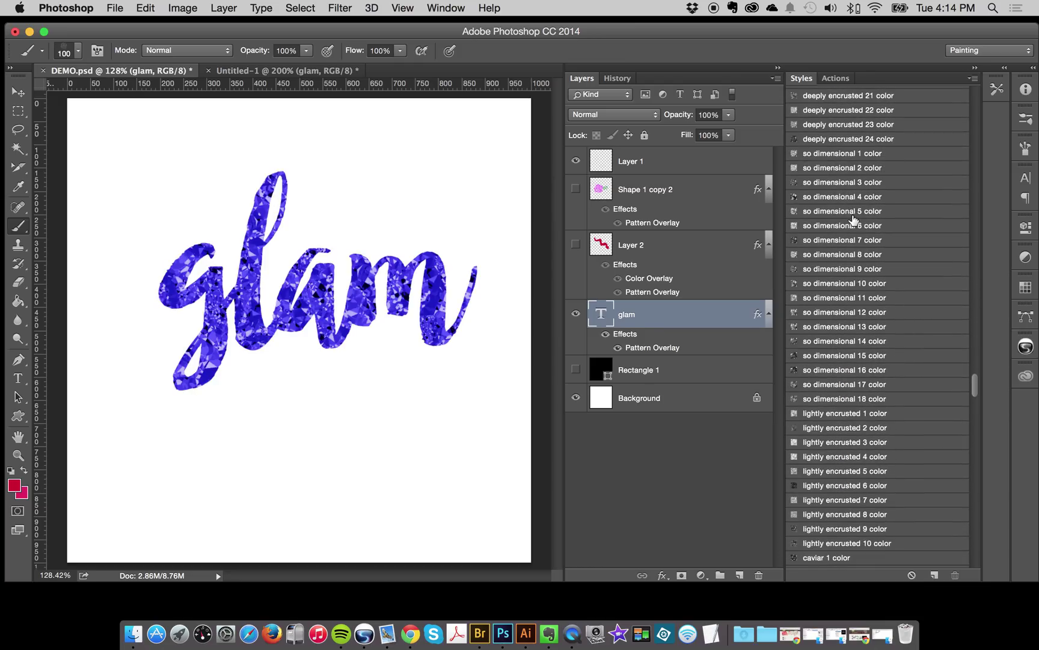
scroll(852, 220, "down", 20)
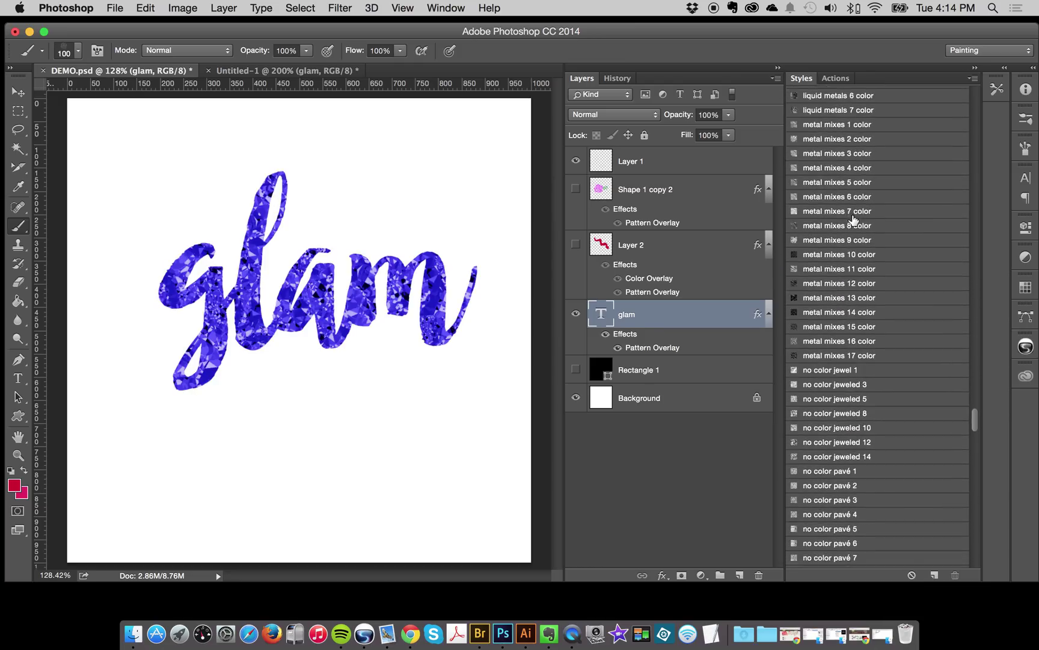
scroll(853, 220, "down", 15)
left_click(852, 254)
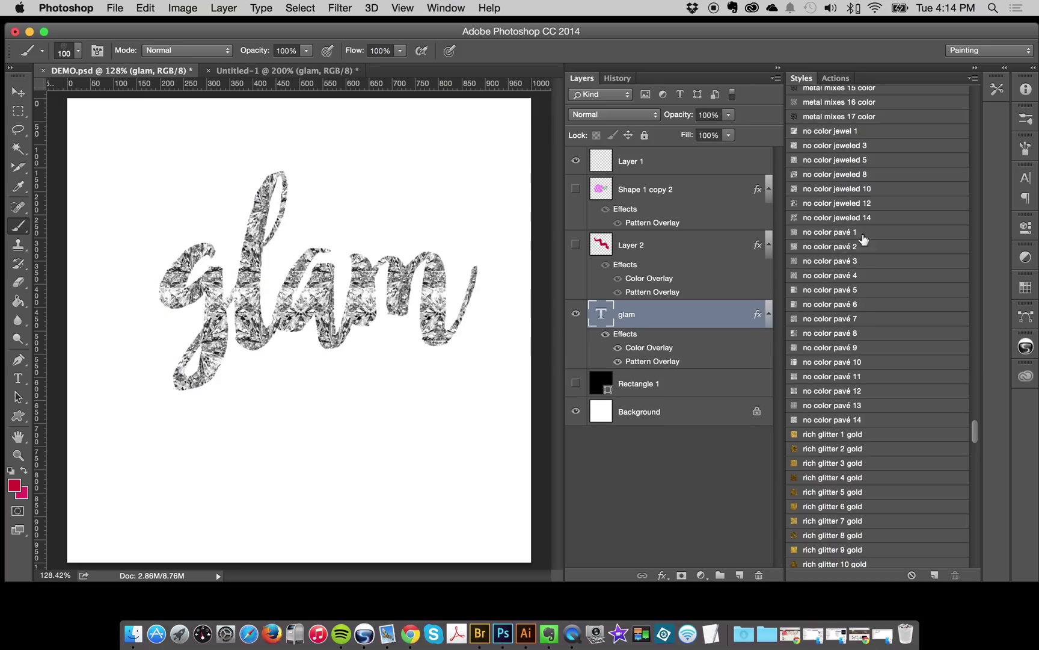
left_click(848, 161)
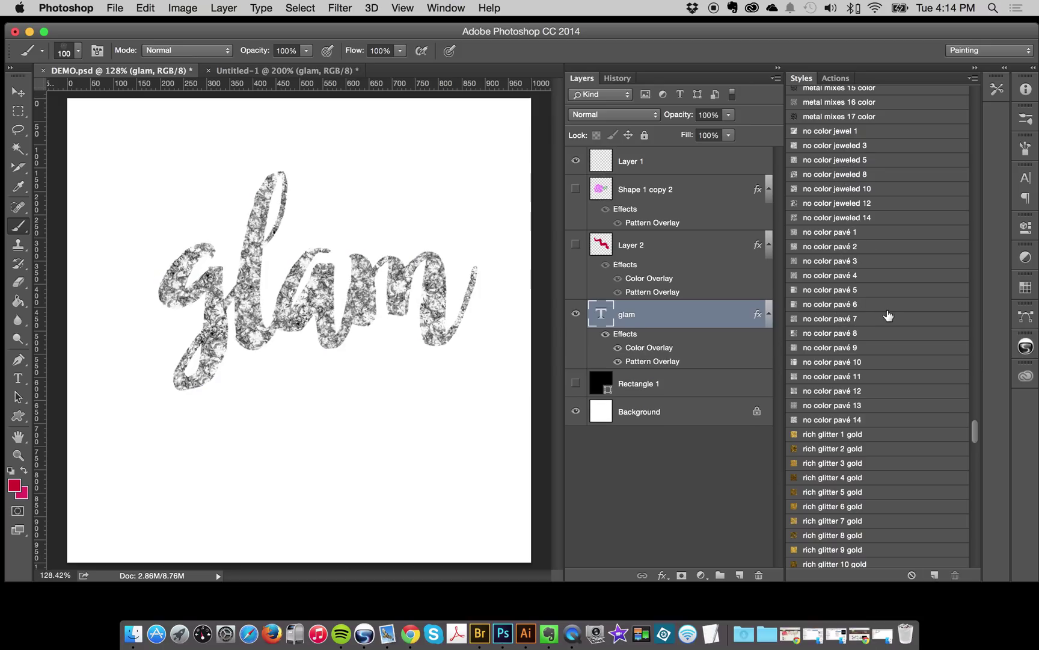